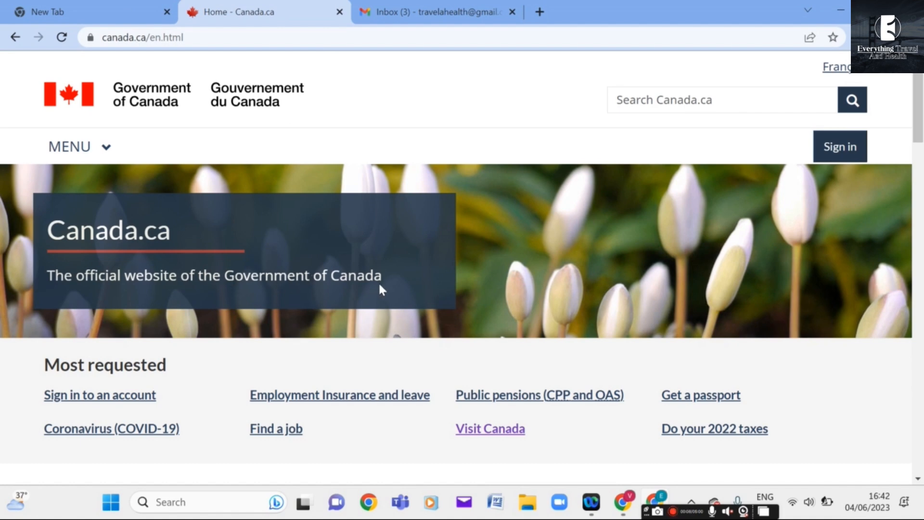
# - Load canada.ca in the blank new tab to reach its English/Français choice page
pyautogui.click(86, 7)
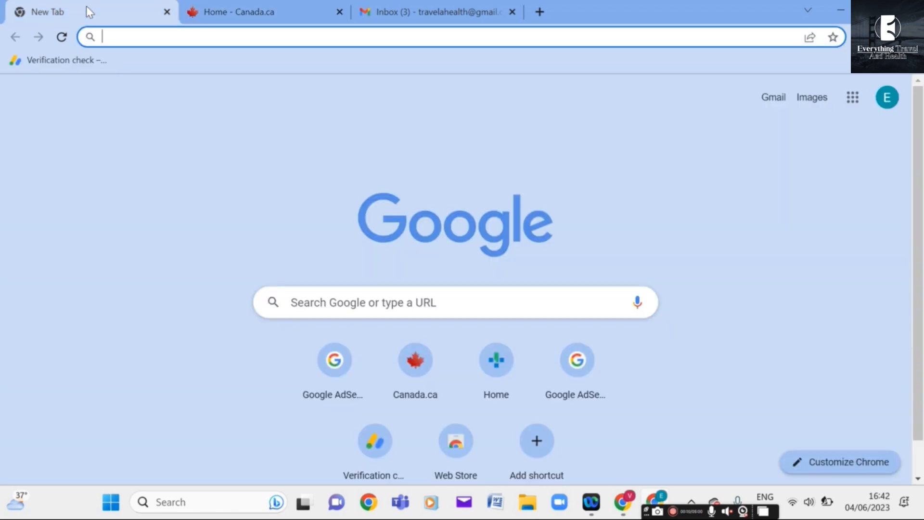
pyautogui.click(331, 299)
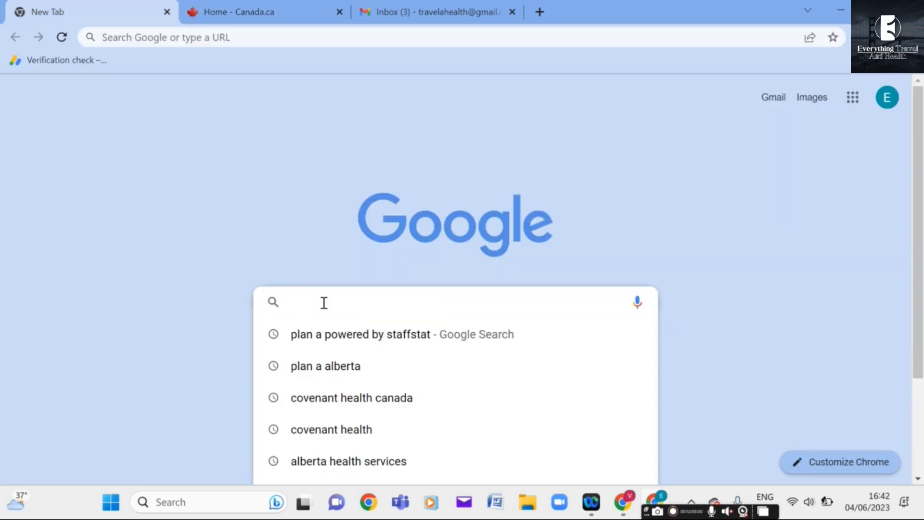
pyautogui.write('canada.ca')
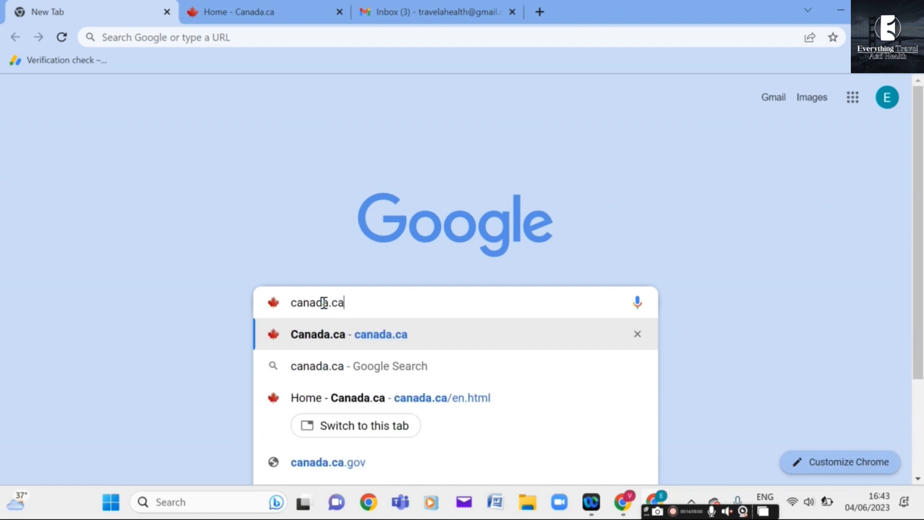
pyautogui.press('Return')
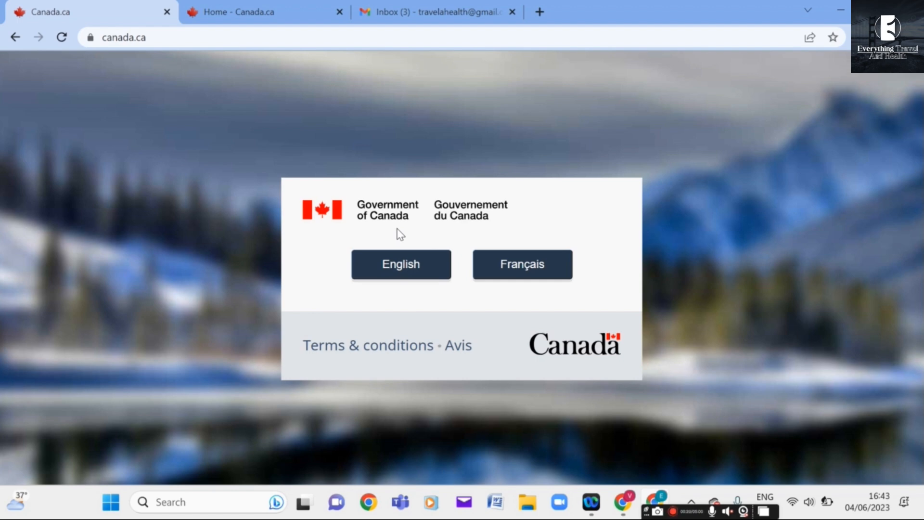
# - Choose English, then go through Immigration and citizenship and Visit Canada to the visitor visa page
pyautogui.click(394, 271)
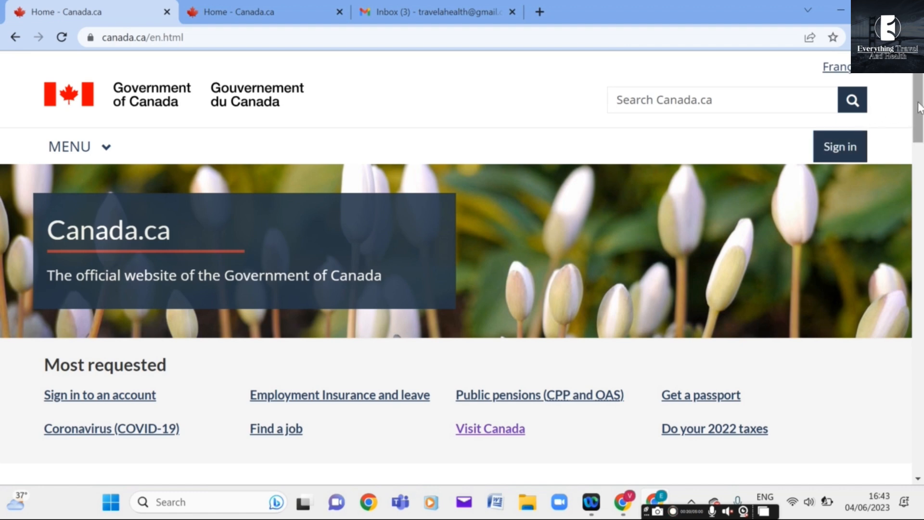
pyautogui.moveTo(919, 107); pyautogui.dragTo(920, 136)
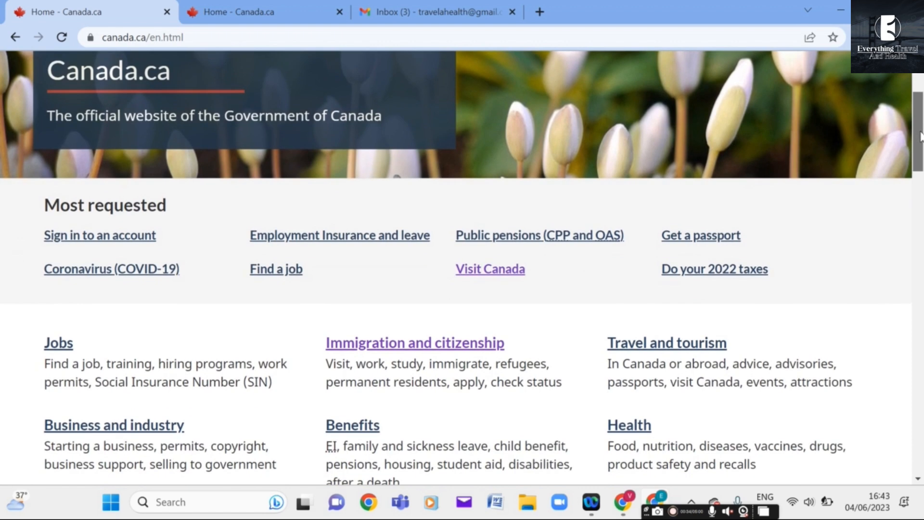
pyautogui.click(420, 350)
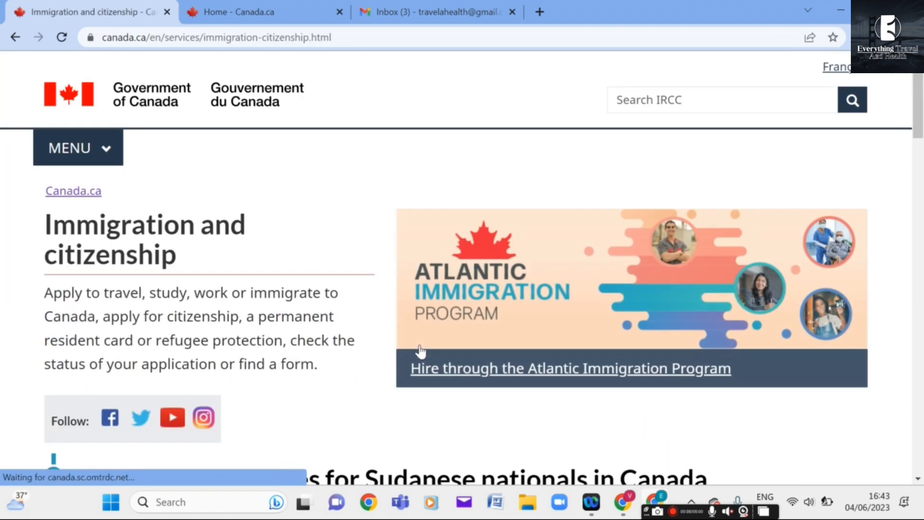
pyautogui.moveTo(920, 109); pyautogui.dragTo(921, 210)
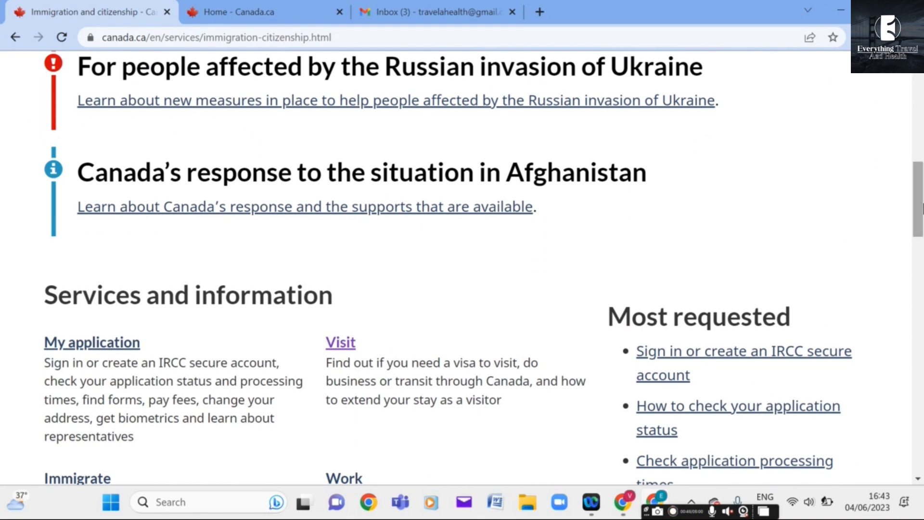
pyautogui.click(345, 343)
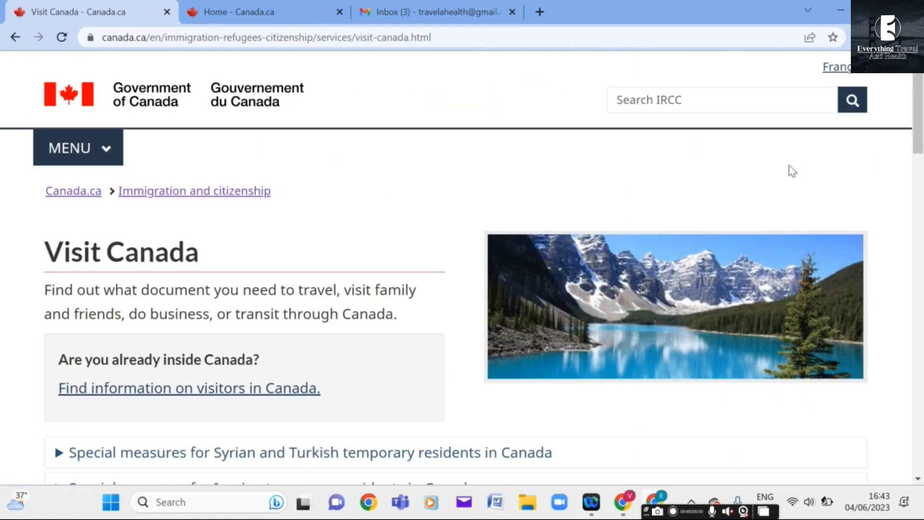
pyautogui.moveTo(920, 97); pyautogui.dragTo(921, 156)
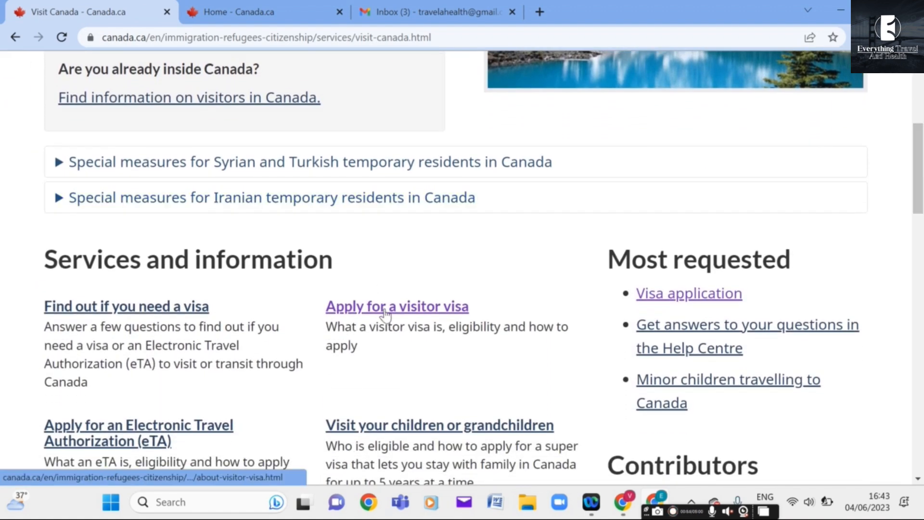
pyautogui.click(385, 313)
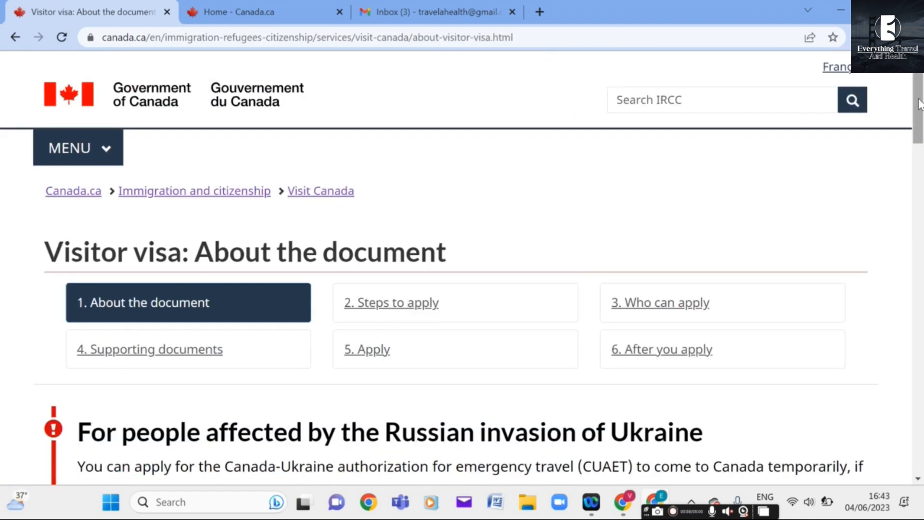
# - Open the '5. Apply' step and scroll down to the 'why are you applying' questionnaire
pyautogui.moveTo(920, 104)
pyautogui.mouseDown()
pyautogui.moveTo(921, 385)
pyautogui.moveTo(912, 102)
pyautogui.mouseUp()
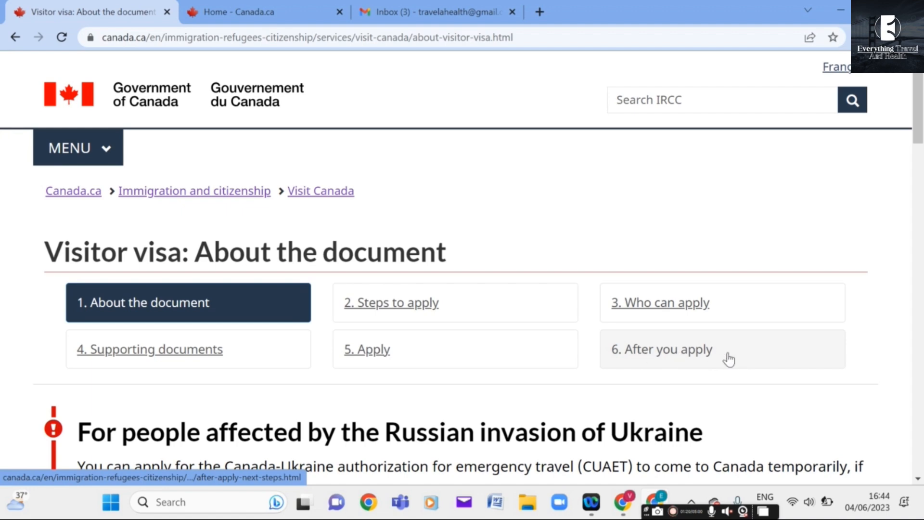
pyautogui.click(373, 354)
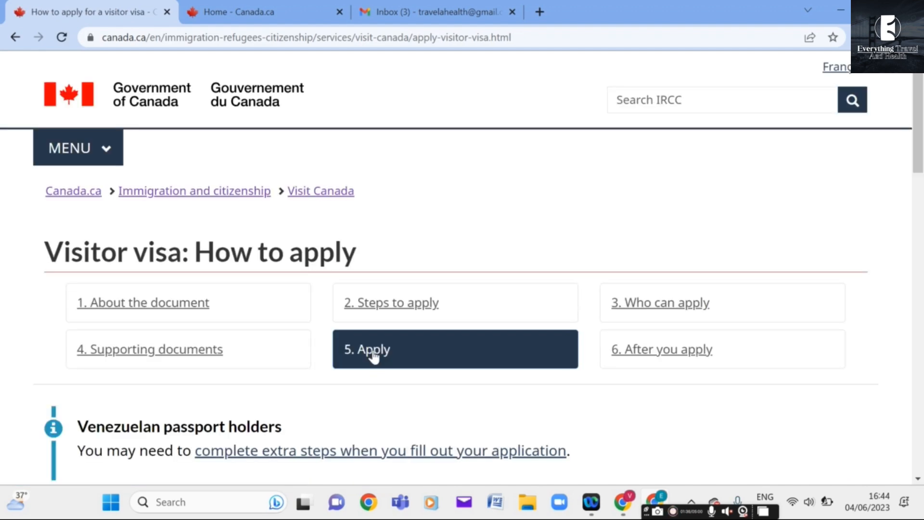
pyautogui.scroll(-5, 922, 209)
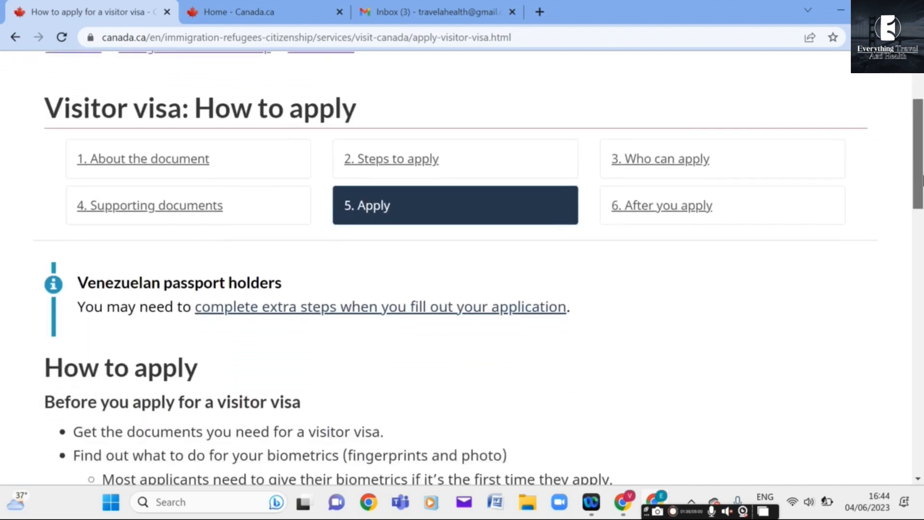
pyautogui.moveTo(922, 202); pyautogui.dragTo(922, 290)
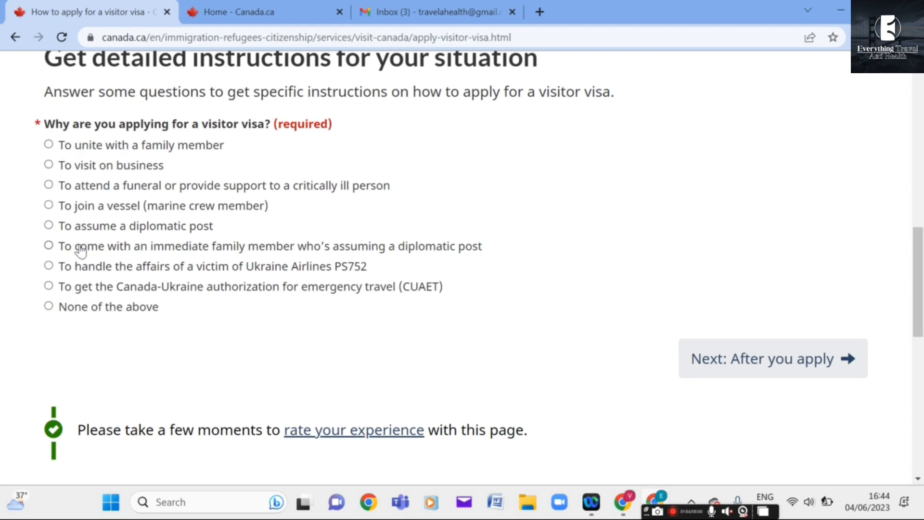
# - Answer 'To visit on business' and get the business-visit application instructions
pyautogui.click(49, 307)
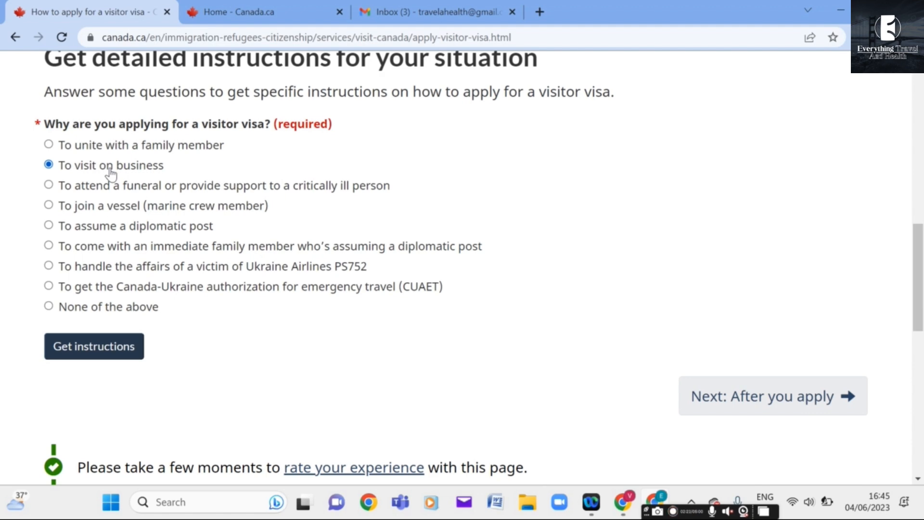
pyautogui.click(98, 343)
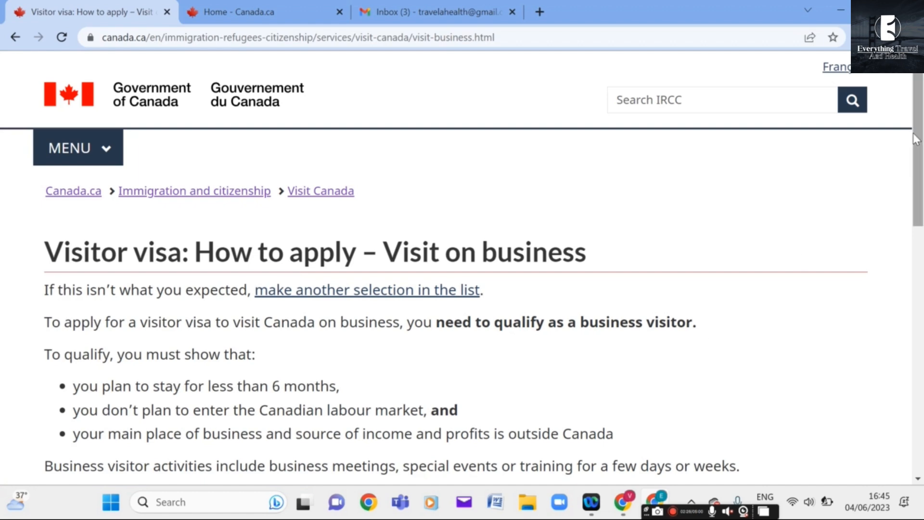
pyautogui.scroll(-3, 916, 145)
pyautogui.moveTo(922, 172); pyautogui.dragTo(922, 202)
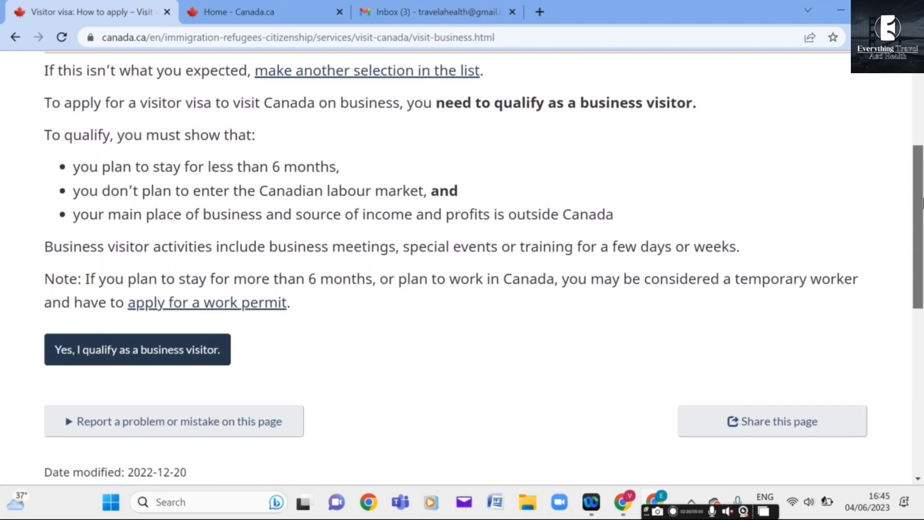
pyautogui.scroll(1, 922, 202)
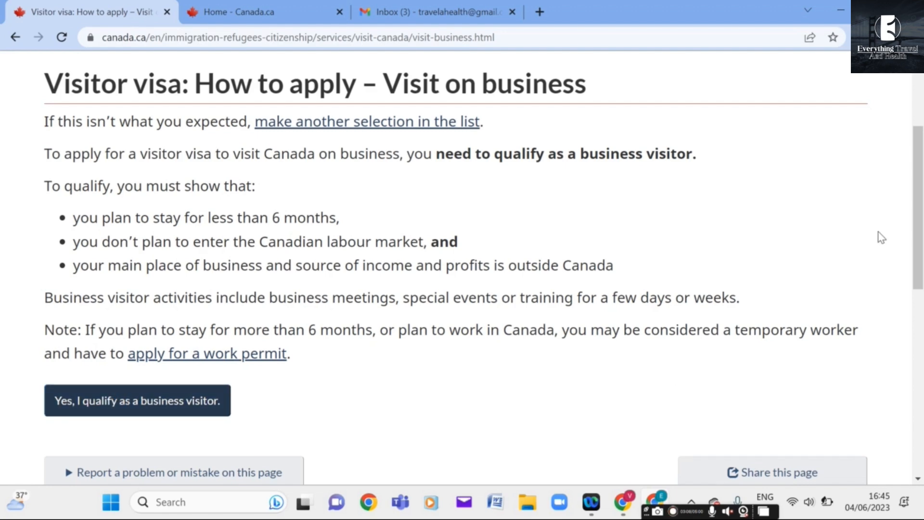
# - Confirm you qualify as a business visitor and open the IRCC Portal online-application instructions
pyautogui.click(165, 406)
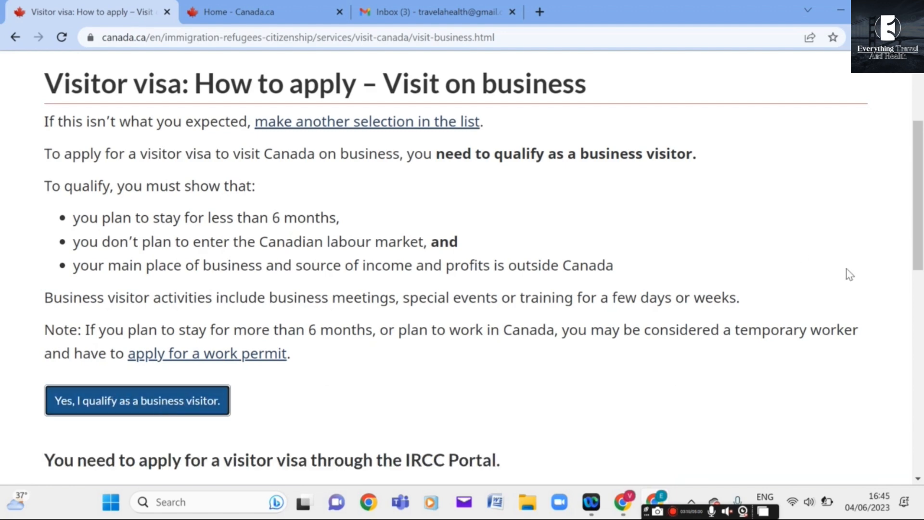
pyautogui.moveTo(919, 207); pyautogui.dragTo(921, 243)
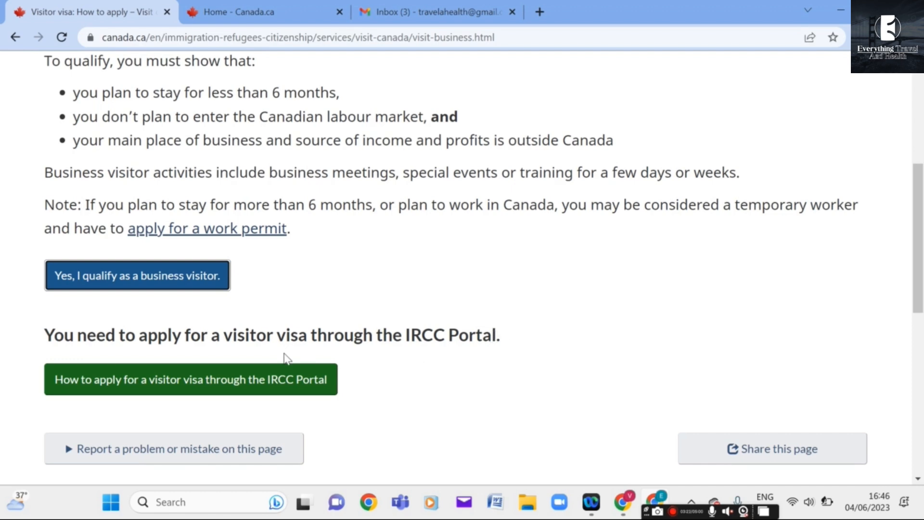
pyautogui.click(80, 380)
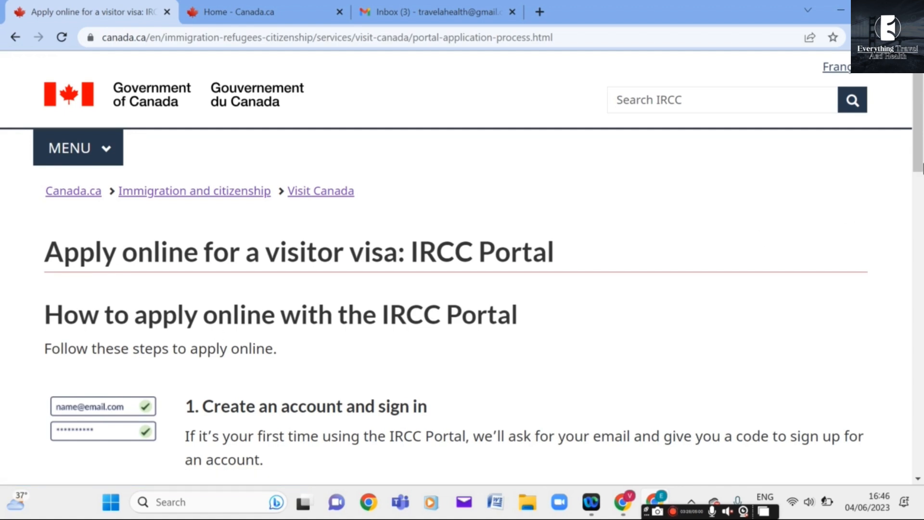
pyautogui.moveTo(917, 109); pyautogui.dragTo(921, 280)
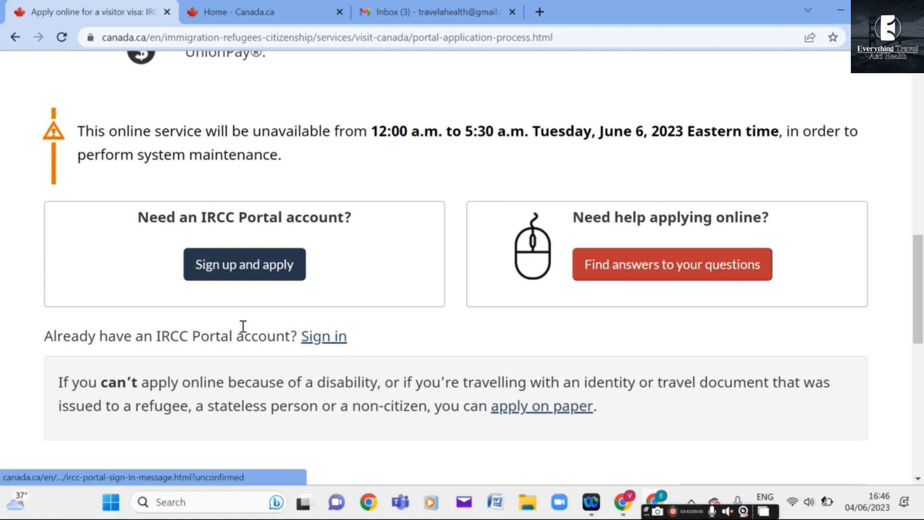
# - Choose Sign up and apply, apply for a visitor visa for yourself, and answer No to an existing application
pyautogui.click(235, 265)
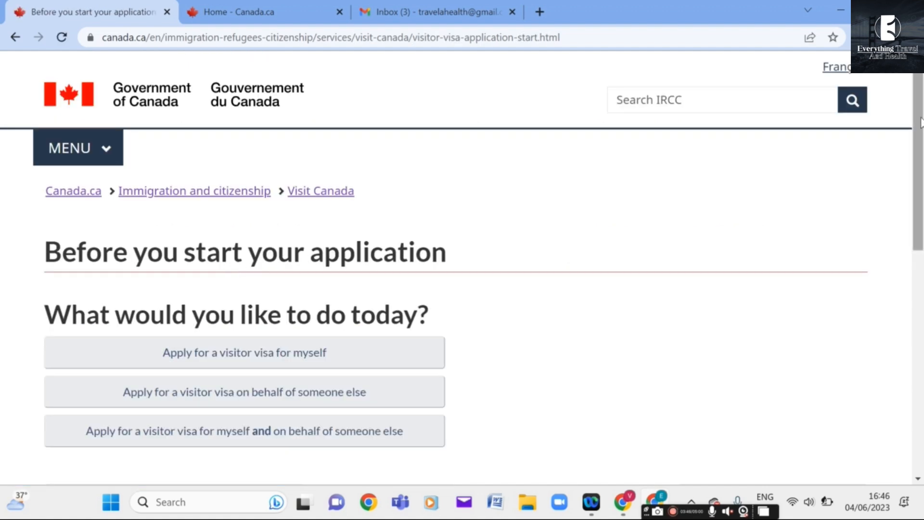
pyautogui.scroll(-1, 919, 121)
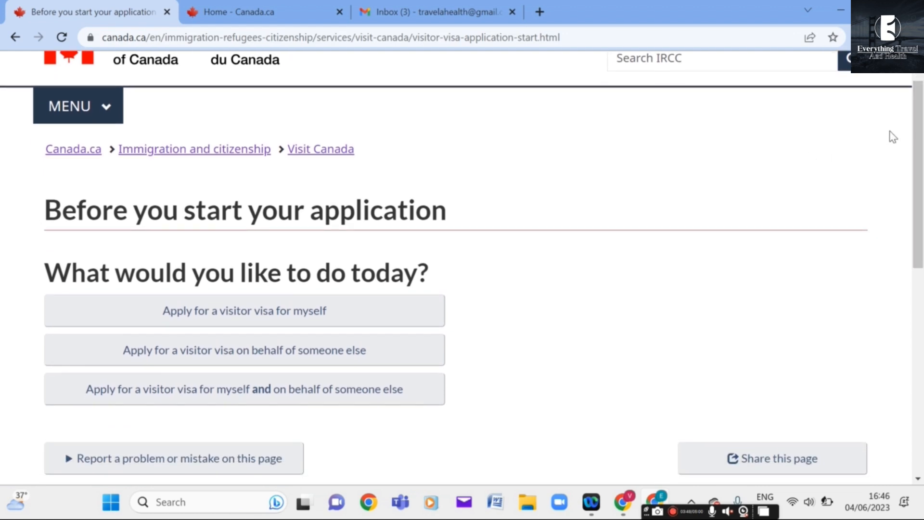
pyautogui.scroll(-1, 919, 142)
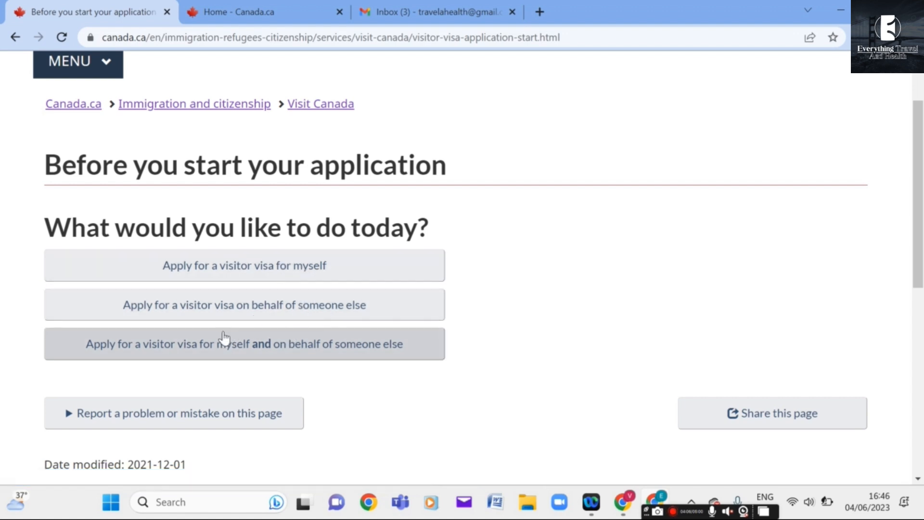
pyautogui.click(228, 267)
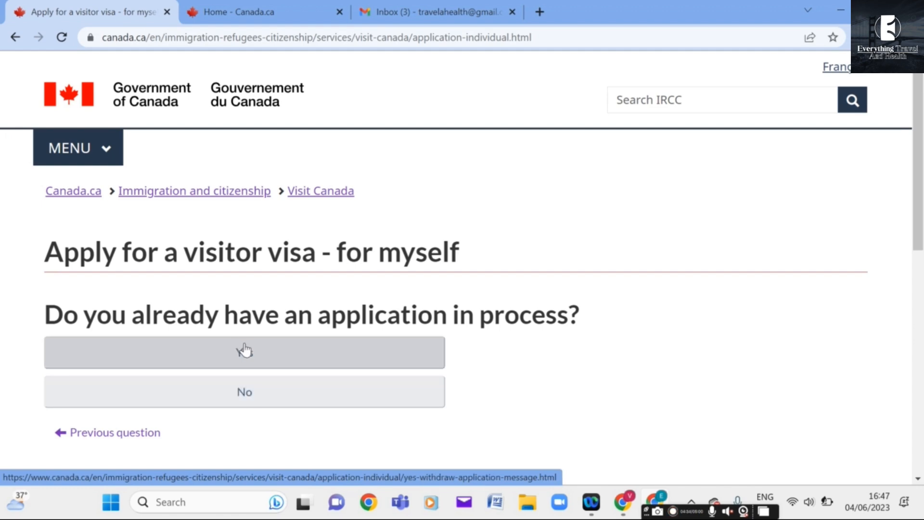
pyautogui.click(244, 395)
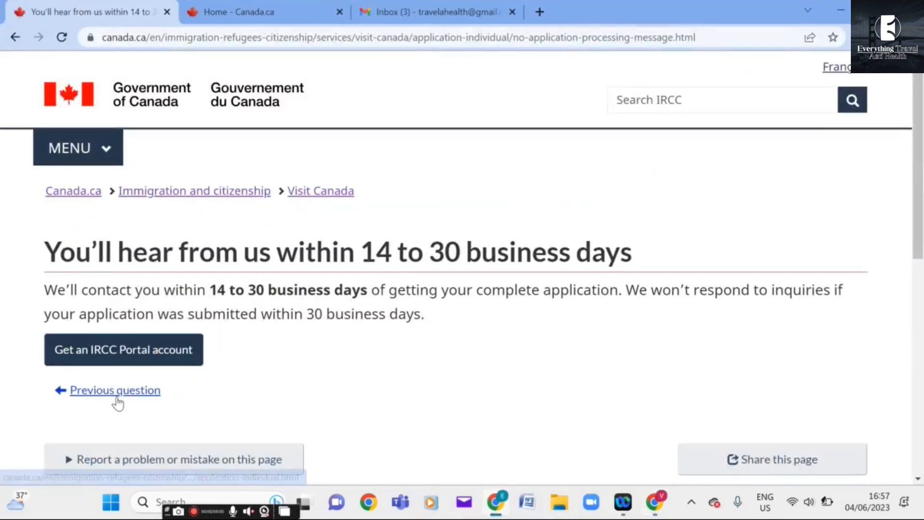
# - Enter and confirm the account e-mail address, then request an IRCC Portal invitation code
pyautogui.click(115, 352)
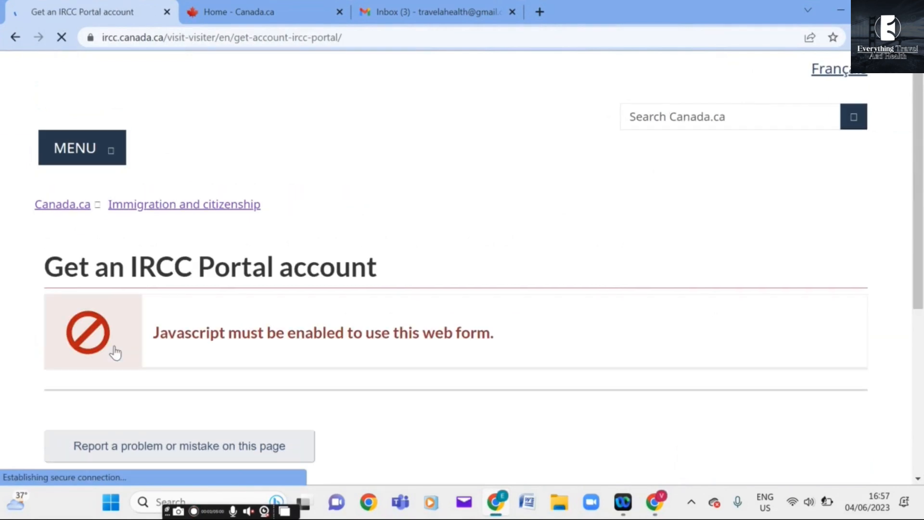
pyautogui.moveTo(920, 137); pyautogui.dragTo(923, 274)
pyautogui.click(318, 281)
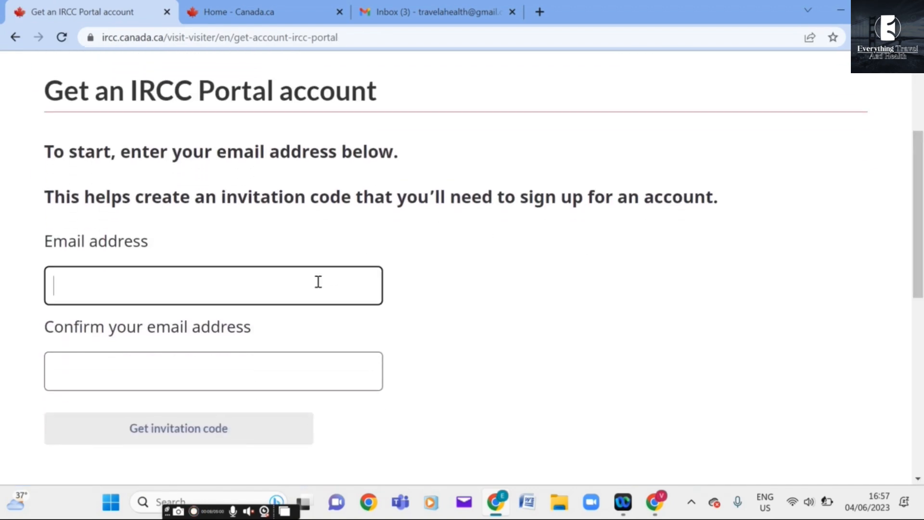
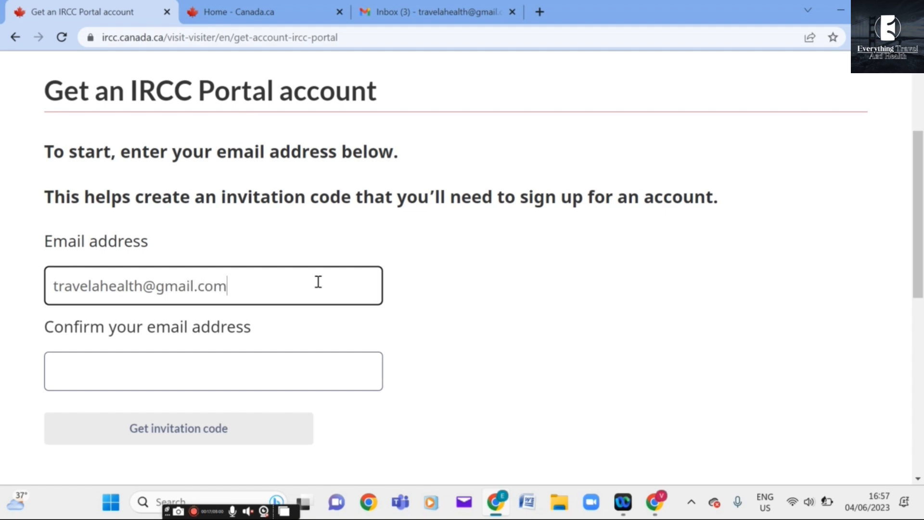
pyautogui.hotkey('ctrl', 'a')
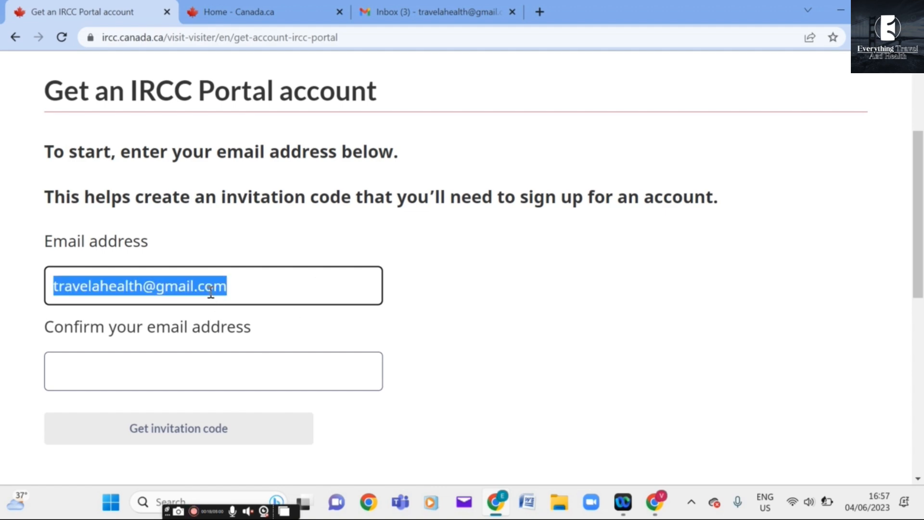
pyautogui.click(185, 378)
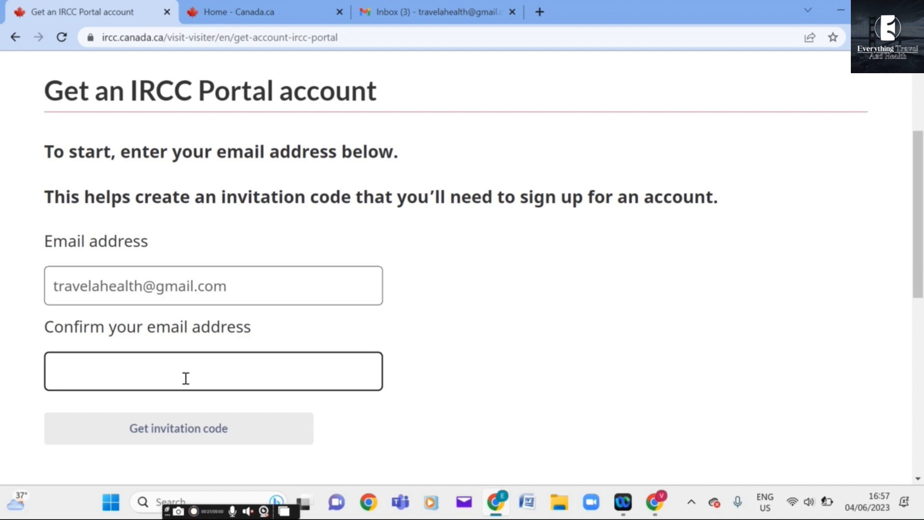
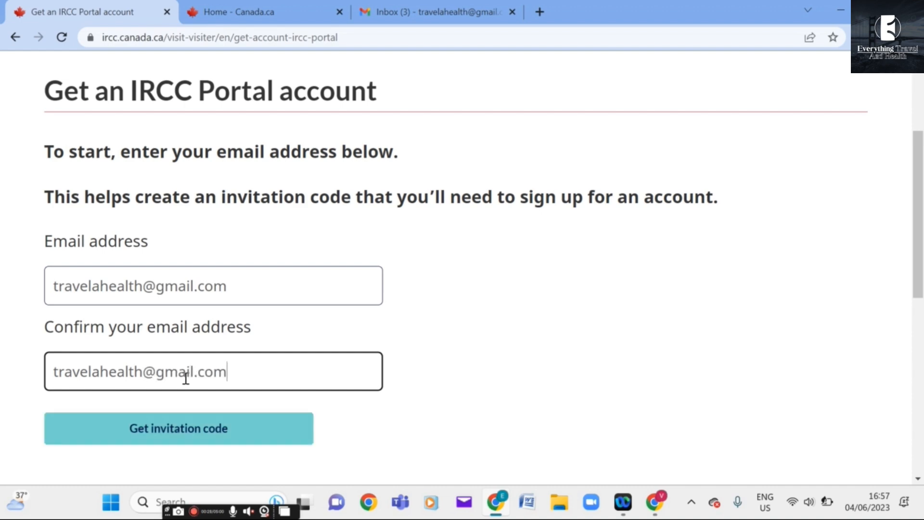
pyautogui.click(169, 429)
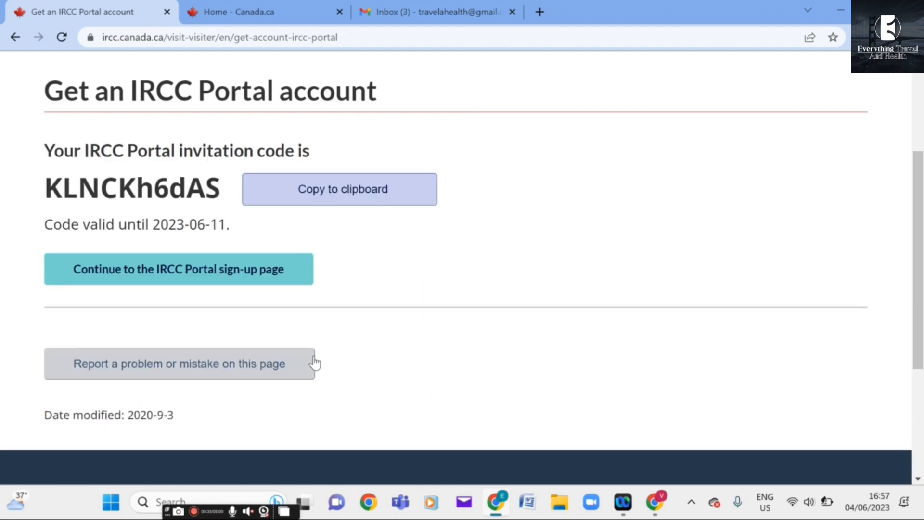
# - Copy the invitation code, paste it into the sign-up form, and enter the account e-mail
pyautogui.click(312, 195)
pyautogui.click(191, 268)
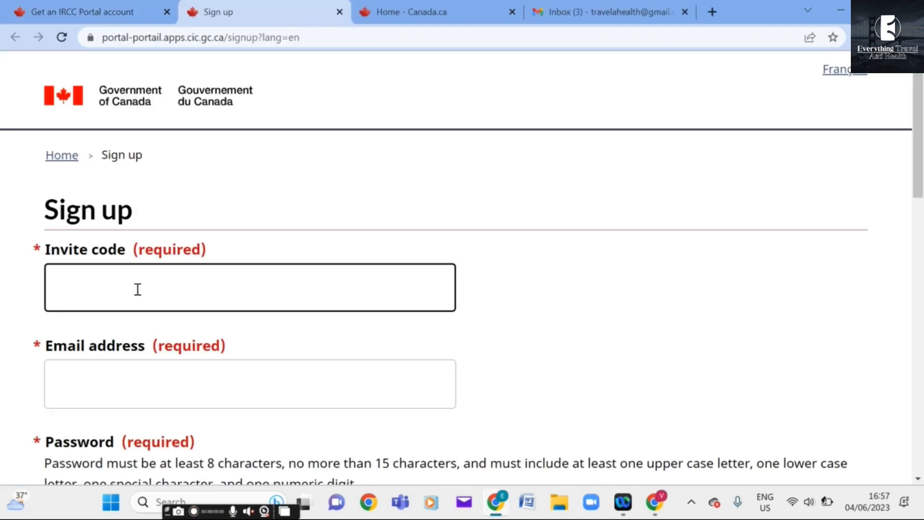
pyautogui.click(138, 289)
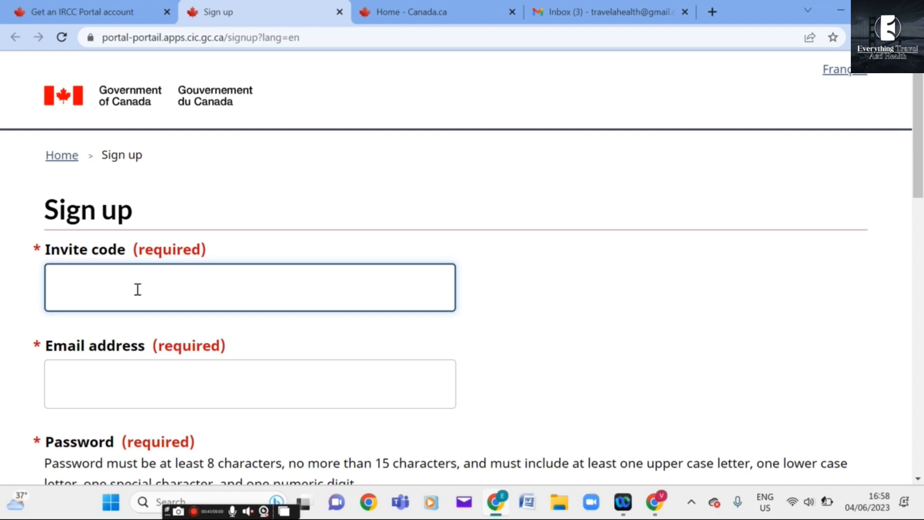
pyautogui.click(91, 377)
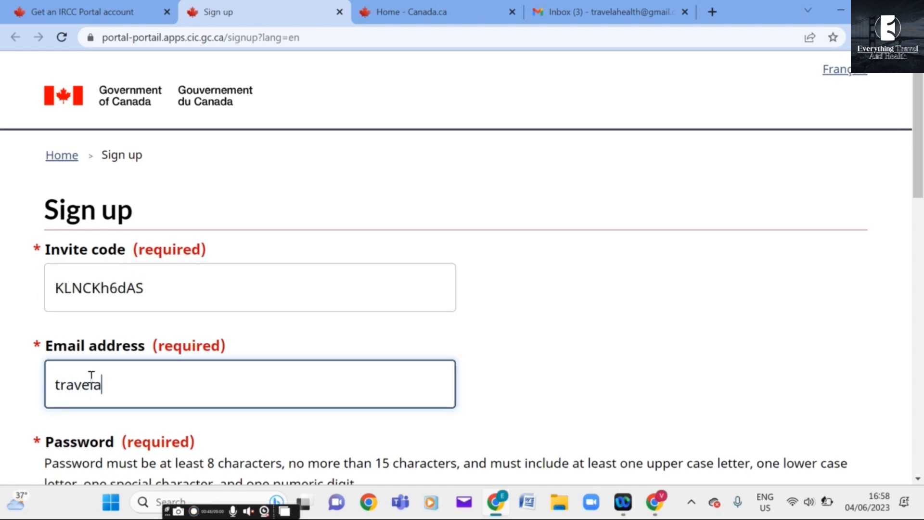
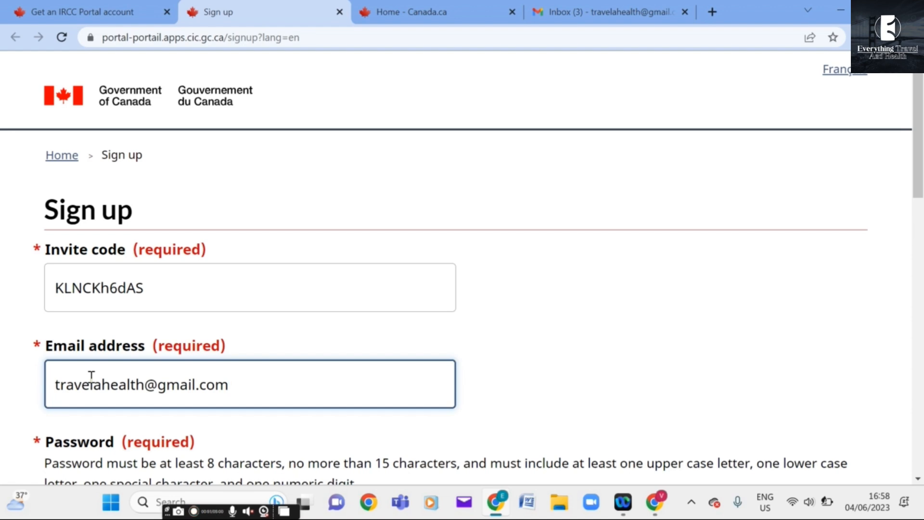
# - Enter the account password and its confirmation
pyautogui.moveTo(920, 124); pyautogui.dragTo(919, 225)
pyautogui.click(382, 170)
pyautogui.write('•••••••')
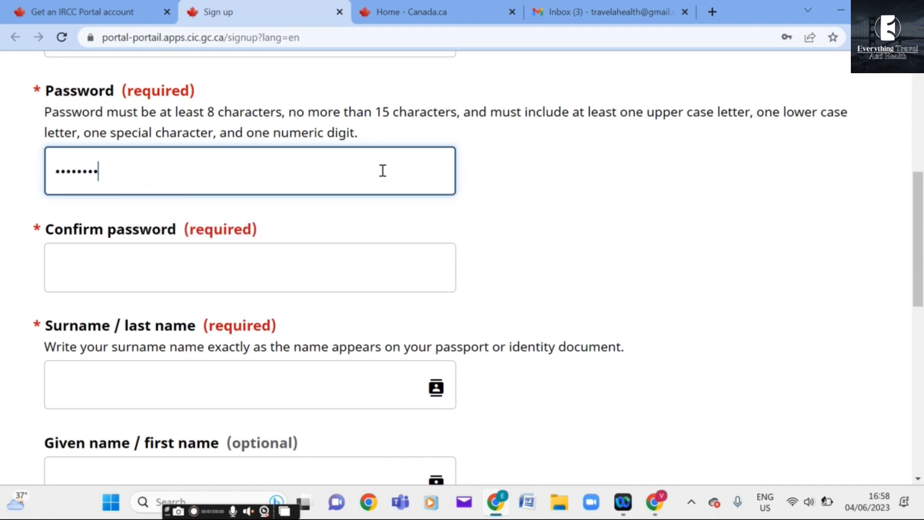
pyautogui.click(284, 251)
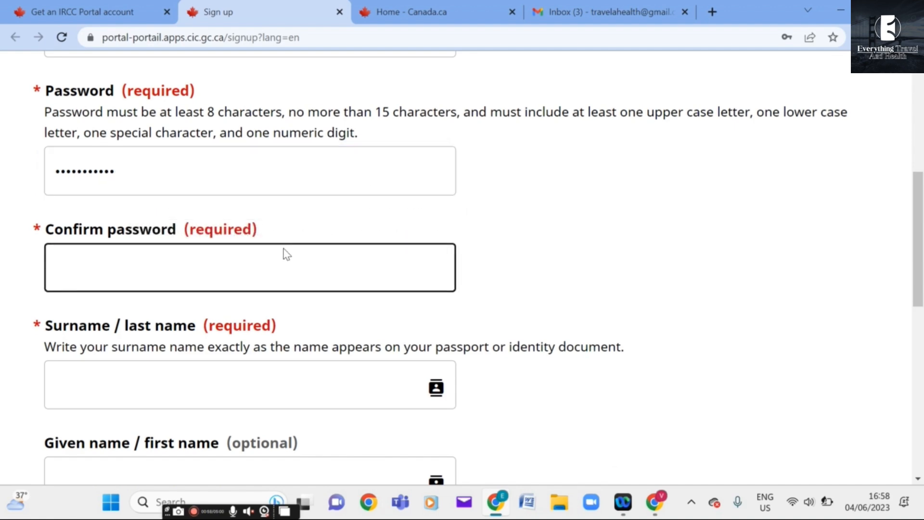
pyautogui.write('•••••••')
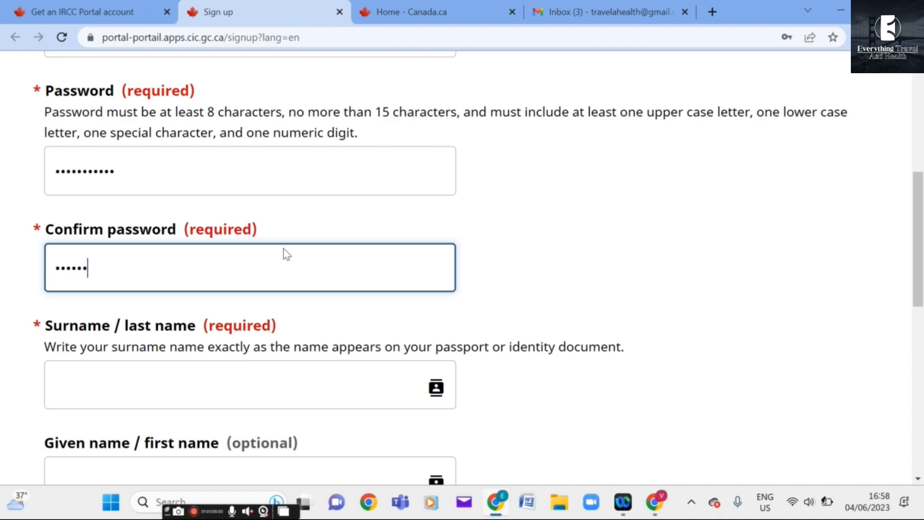
pyautogui.write('••••')
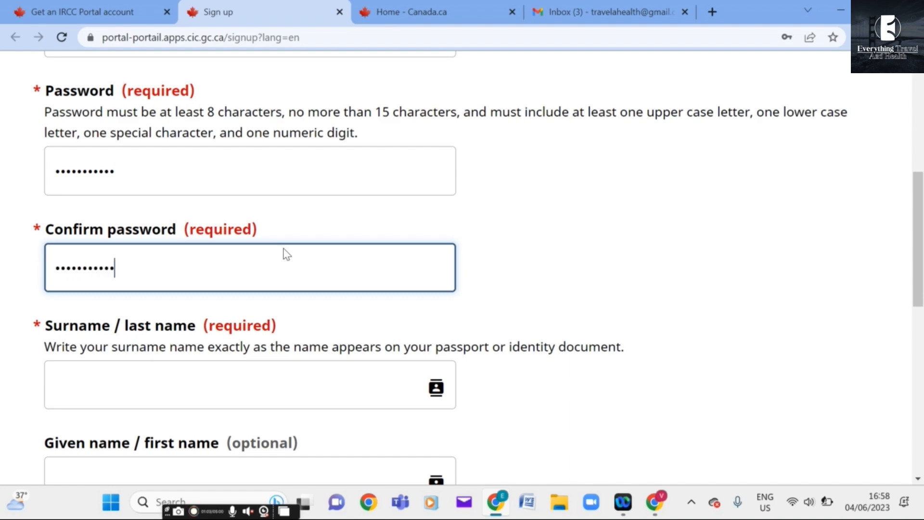
# - Fill in the applicant's surname and given name
pyautogui.click(169, 383)
pyautogui.click(168, 383)
pyautogui.moveTo(918, 188); pyautogui.dragTo(918, 248)
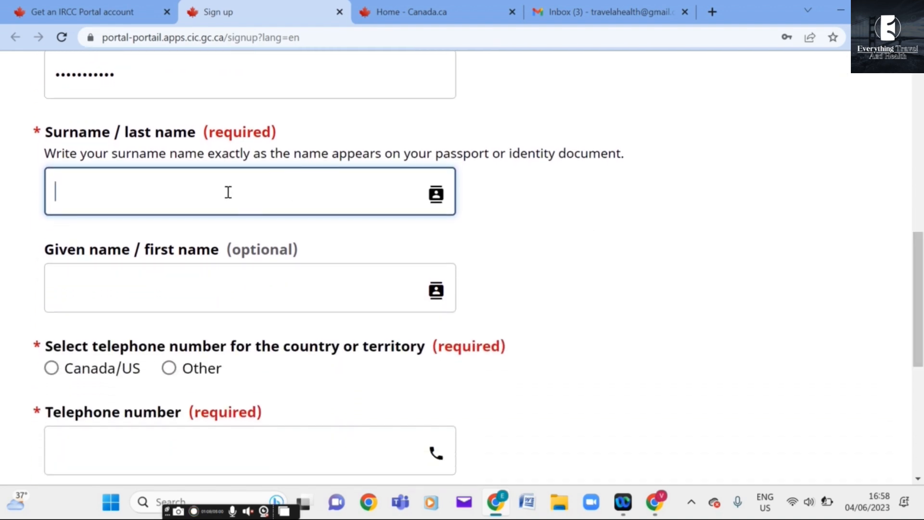
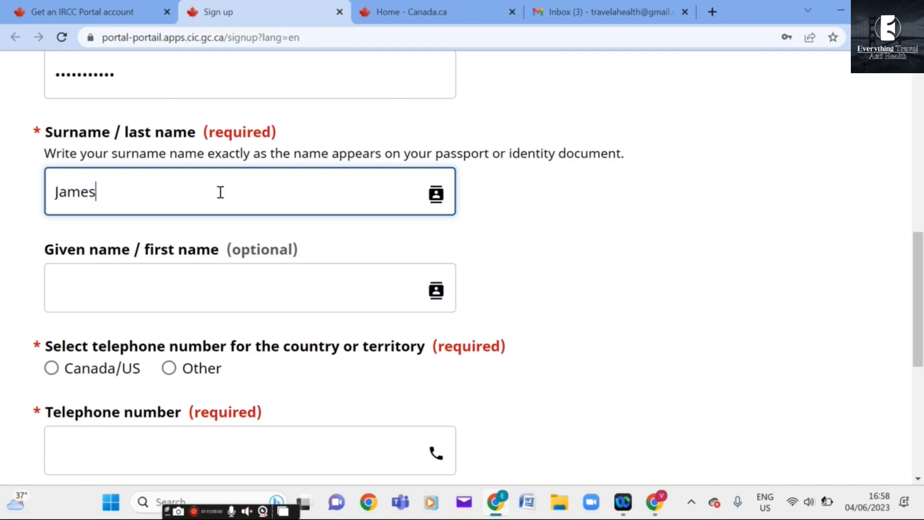
pyautogui.click(162, 285)
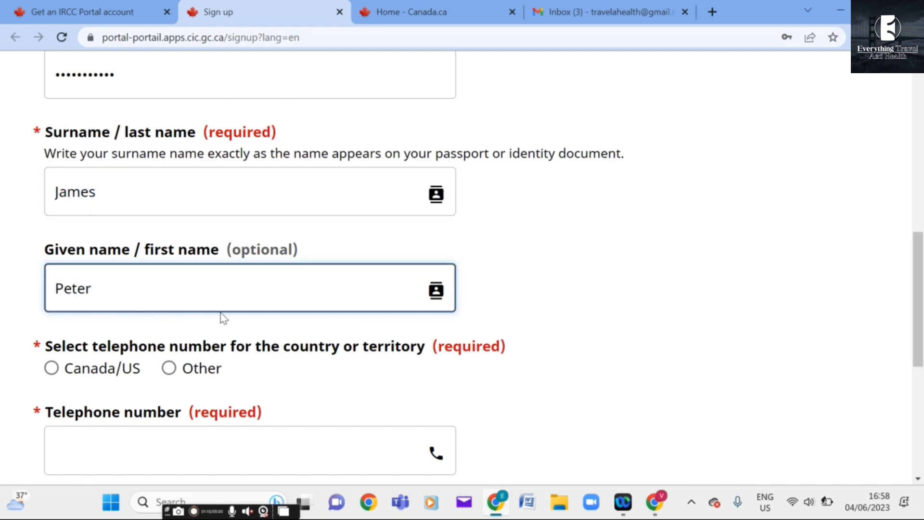
# - Choose an Other (non-Canada/US) phone, enter the dial code and number, and submit the sign-up
pyautogui.click(169, 368)
pyautogui.click(174, 448)
pyautogui.write('123')
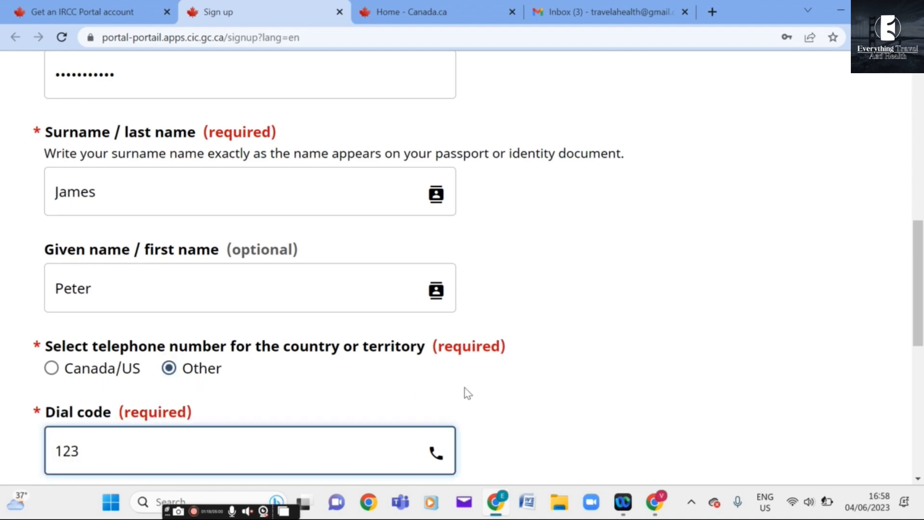
pyautogui.moveTo(918, 284); pyautogui.dragTo(920, 346)
pyautogui.click(324, 312)
pyautogui.write('1234')
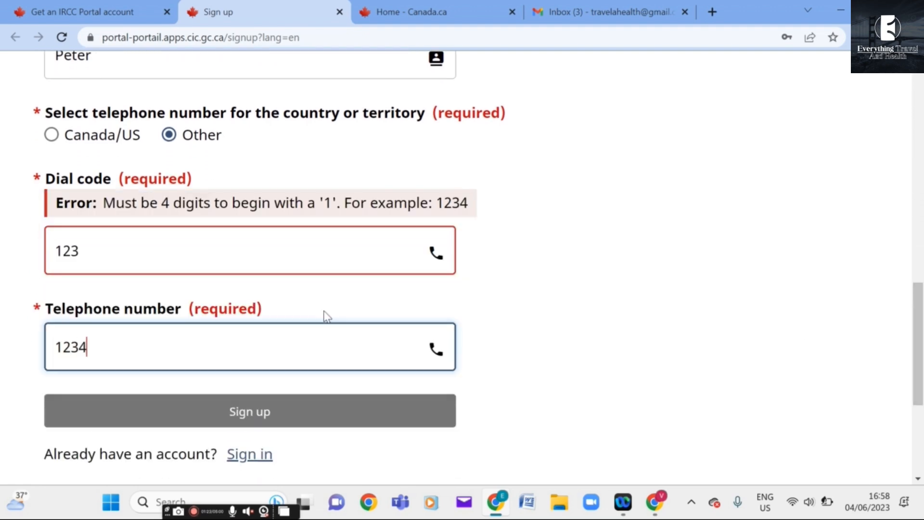
pyautogui.write('5678686')
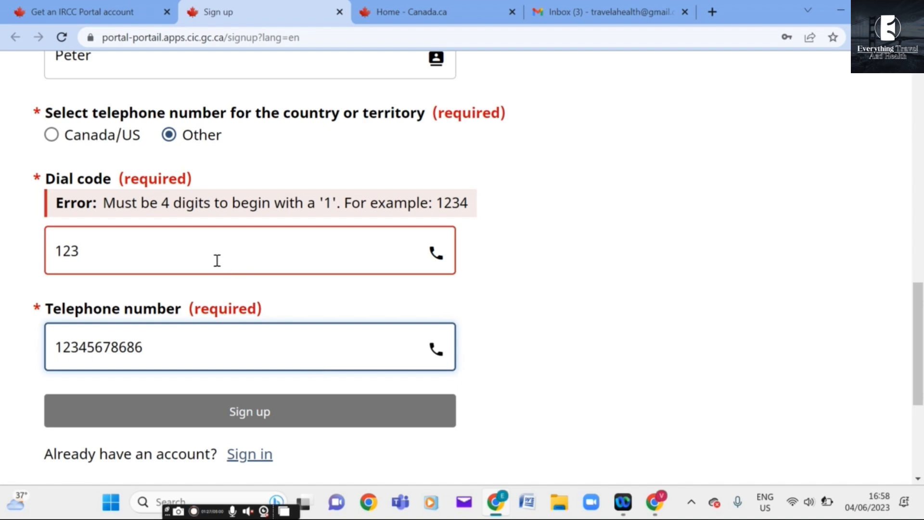
pyautogui.click(217, 260)
pyautogui.write('3')
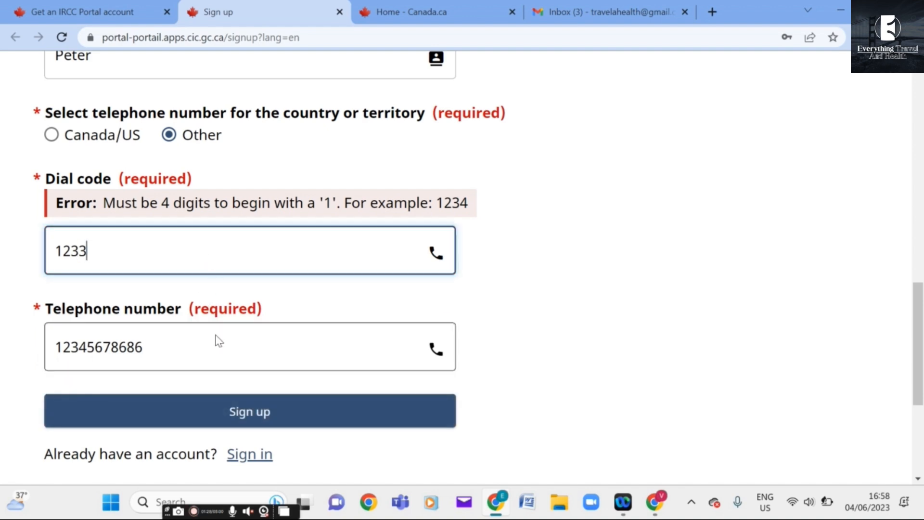
pyautogui.click(197, 419)
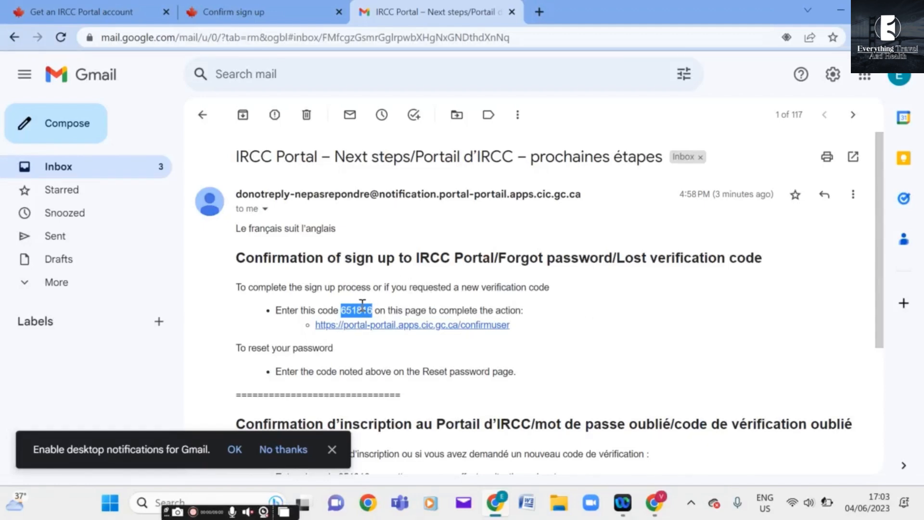
# - Take the verification code from the IRCC e-mail in Gmail and confirm the portal sign-up with it
pyautogui.click(246, 11)
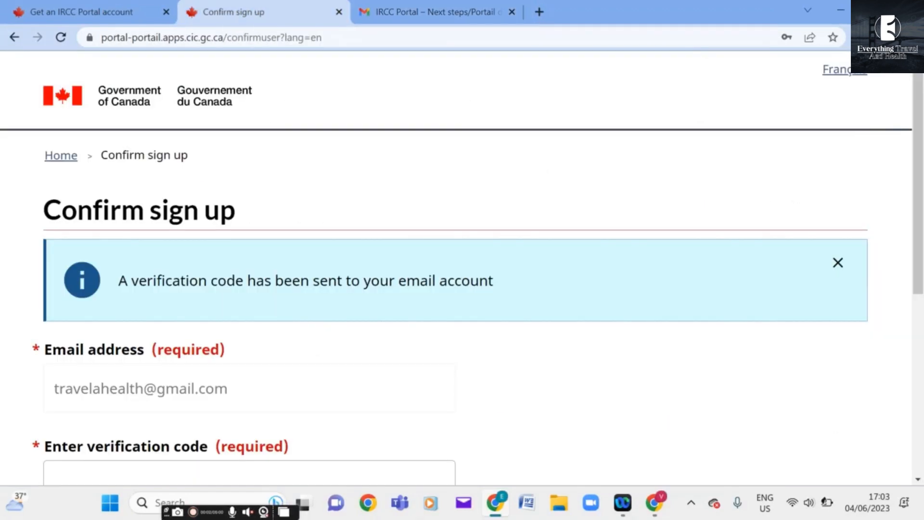
pyautogui.click(439, 2)
pyautogui.click(610, 310)
pyautogui.click(245, 11)
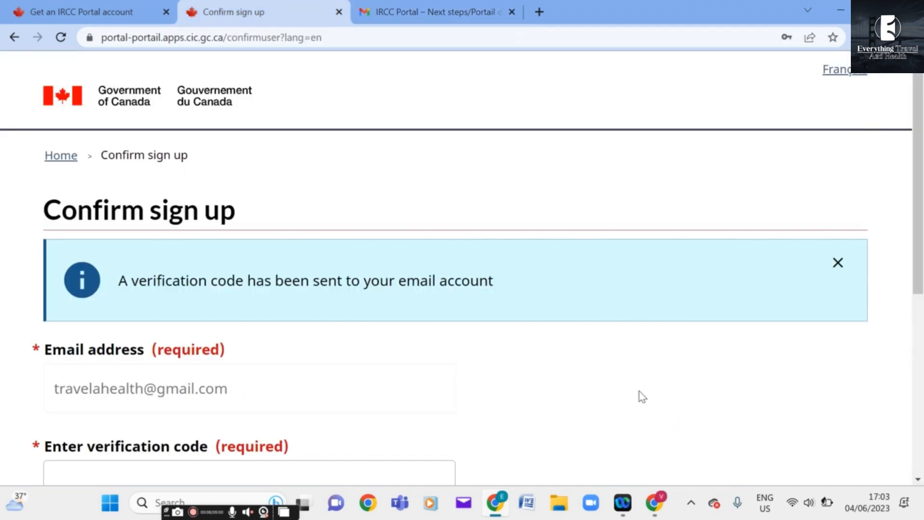
pyautogui.click(410, 374)
pyautogui.click(92, 432)
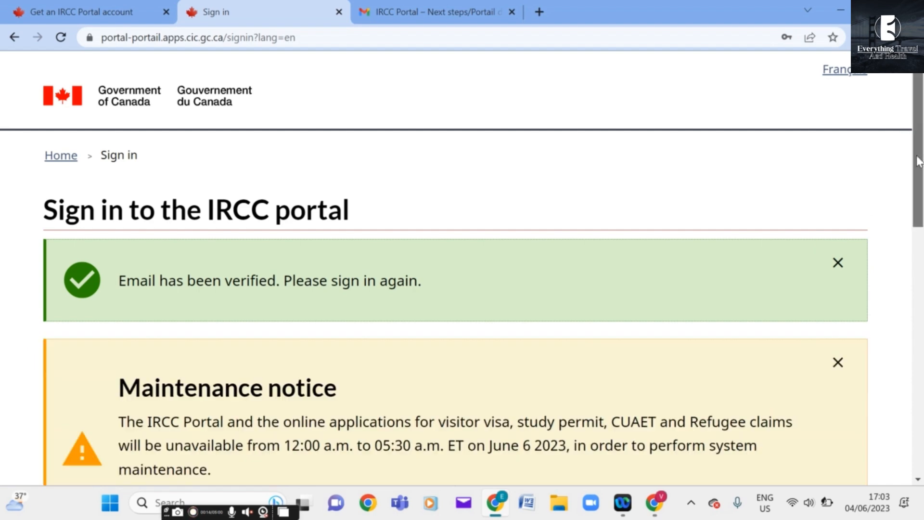
# - Sign in to the IRCC Portal with the account e-mail and password
pyautogui.scroll(-8, 509, 276)
pyautogui.click(371, 237)
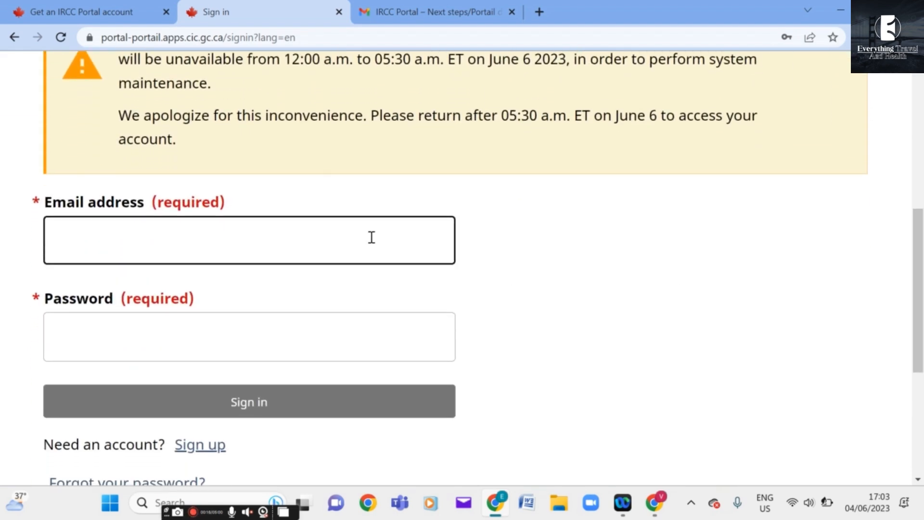
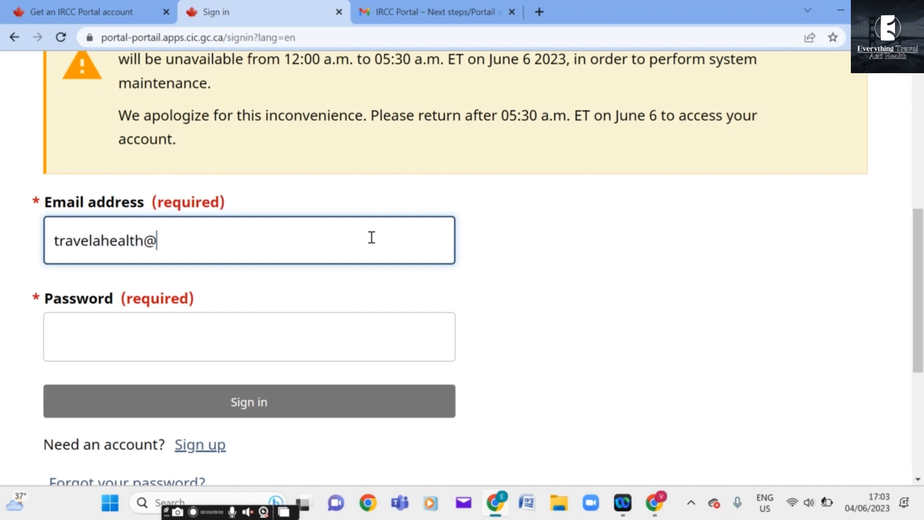
pyautogui.press('Tab')
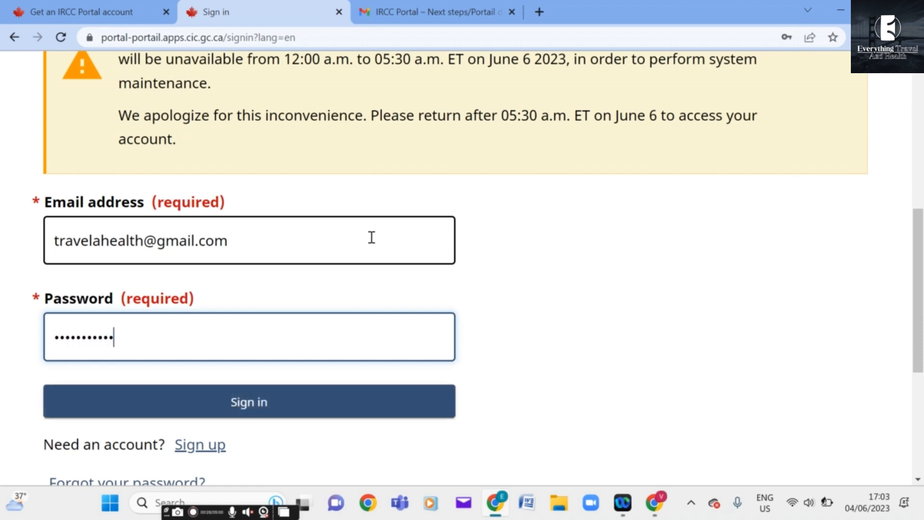
pyautogui.press('Return')
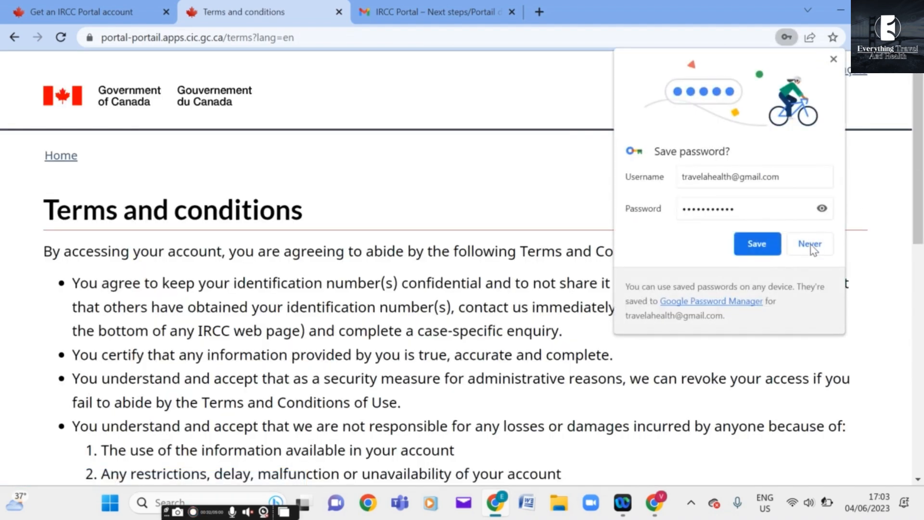
# - Decline saving the password and accept the portal terms and conditions
pyautogui.click(810, 244)
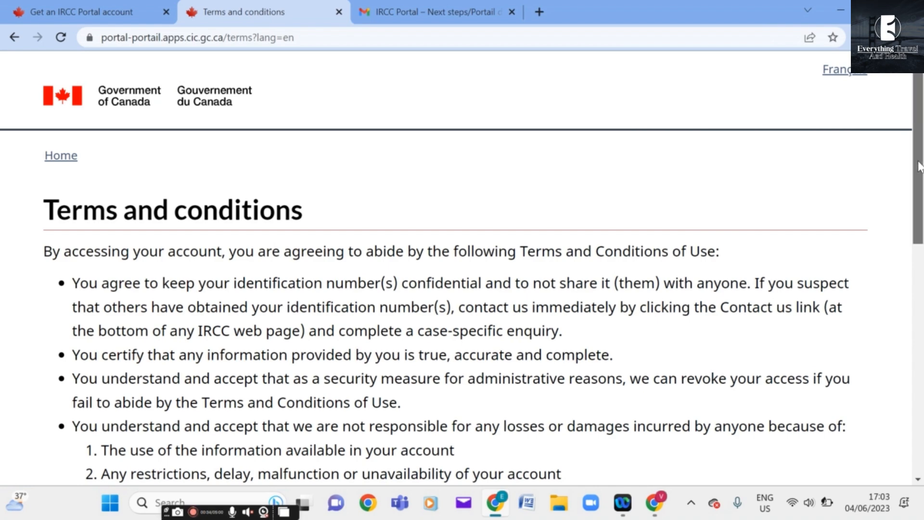
pyautogui.scroll(-10, 916, 163)
pyautogui.click(92, 263)
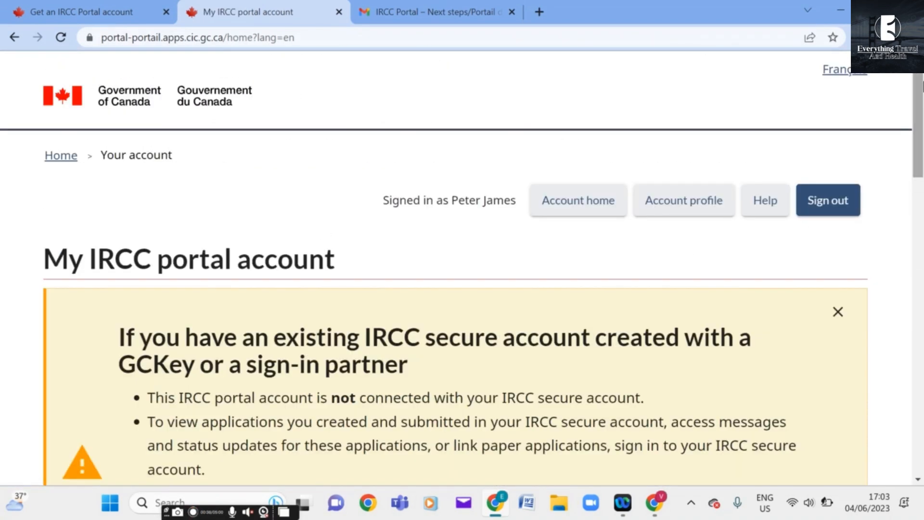
# - Tick the acknowledgement checkbox for the get-ready information and start the visitor visa application
pyautogui.moveTo(919, 85); pyautogui.dragTo(921, 235)
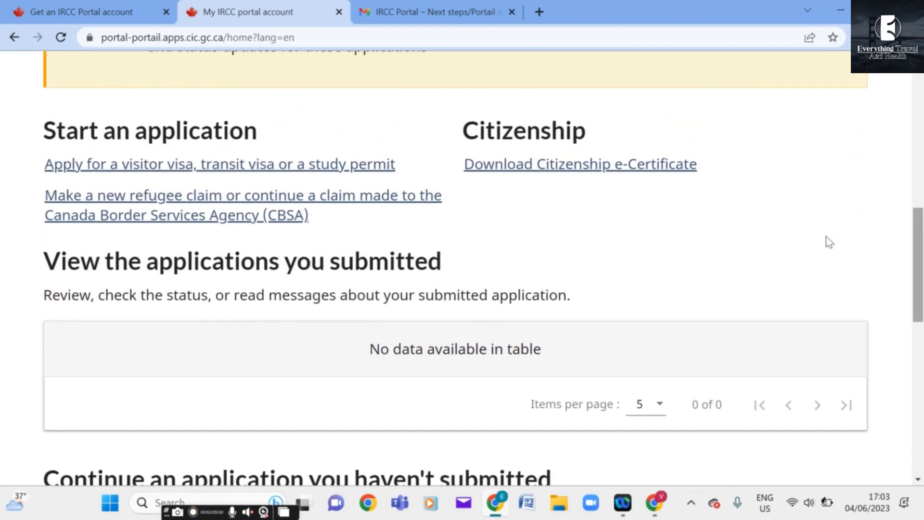
pyautogui.click(212, 166)
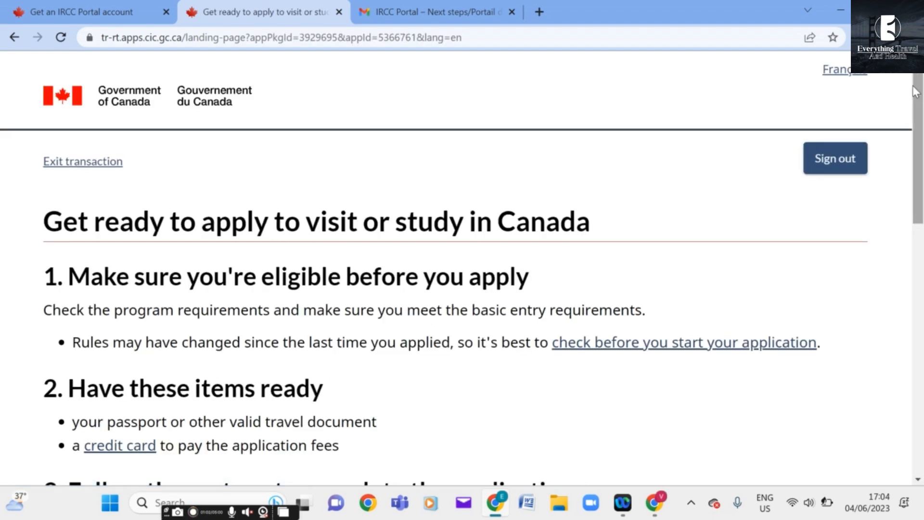
pyautogui.scroll(-10, 921, 89)
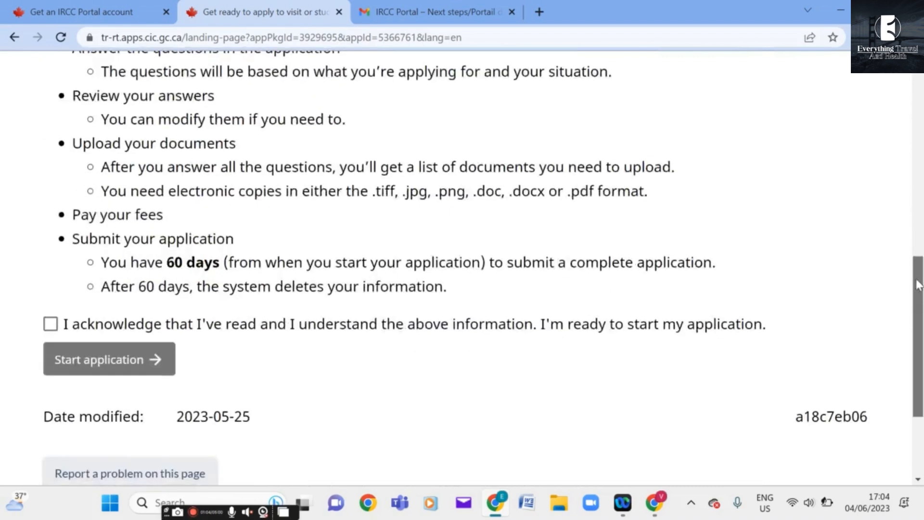
pyautogui.click(51, 268)
pyautogui.click(94, 305)
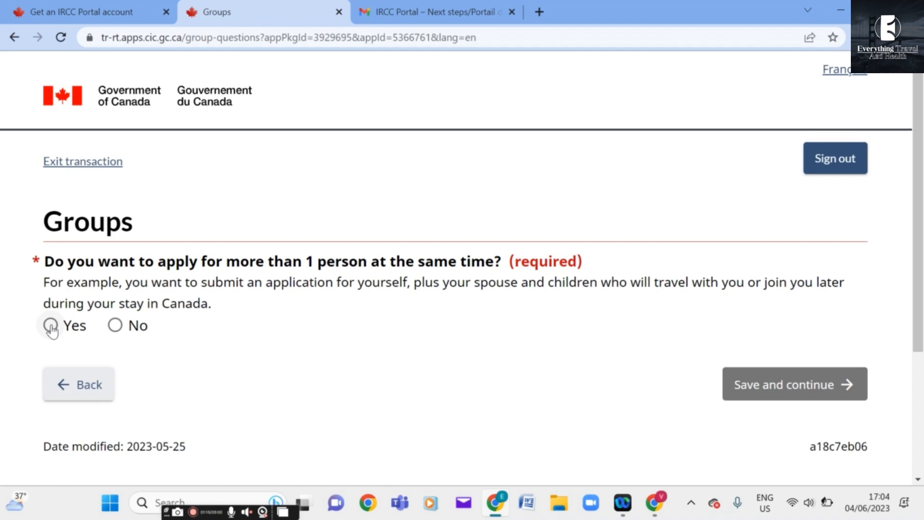
# - Answer No to applying for more than one person and save the Groups page
pyautogui.click(116, 325)
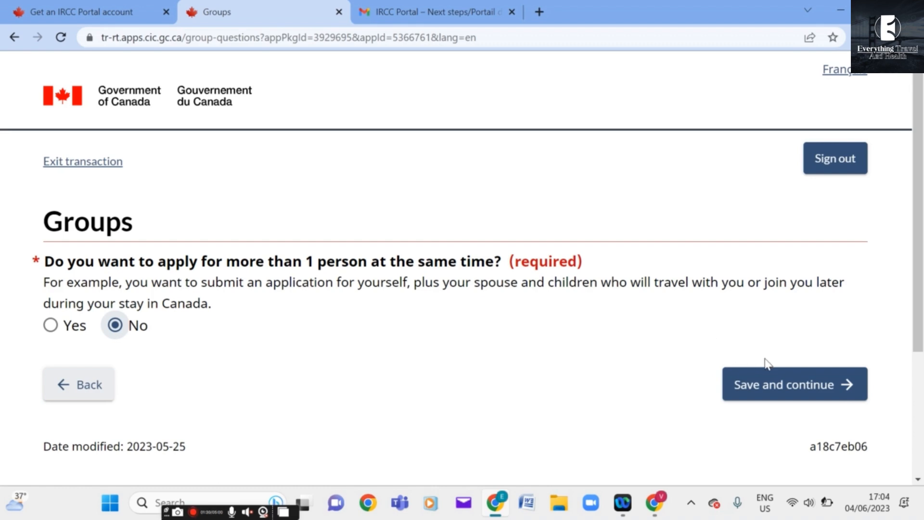
pyautogui.click(779, 387)
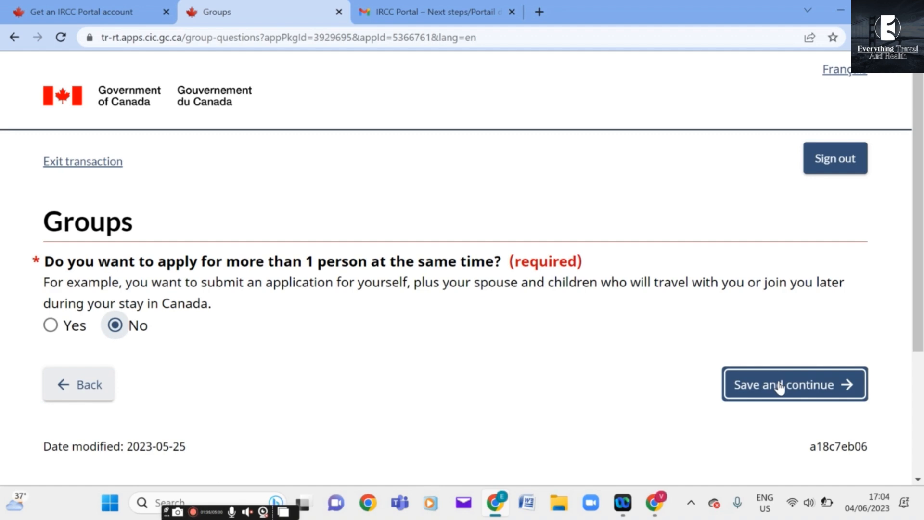
pyautogui.click(779, 387)
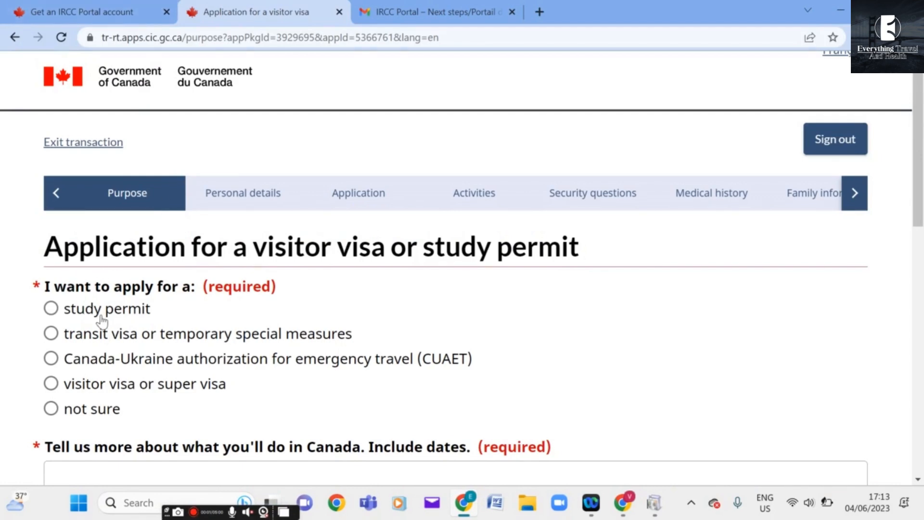
# - Choose 'visitor visa or super visa' with 'To visit Canada as a tourist' as the reason
pyautogui.click(51, 384)
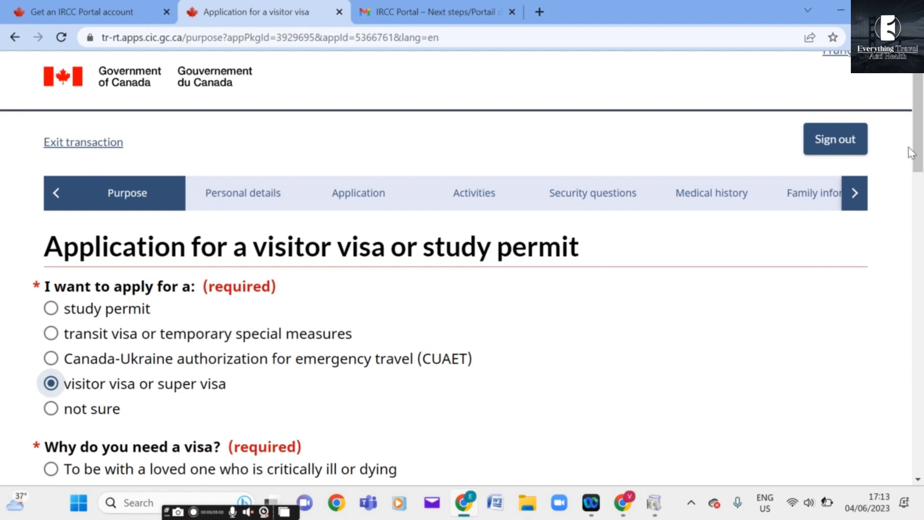
pyautogui.moveTo(919, 139); pyautogui.dragTo(920, 197)
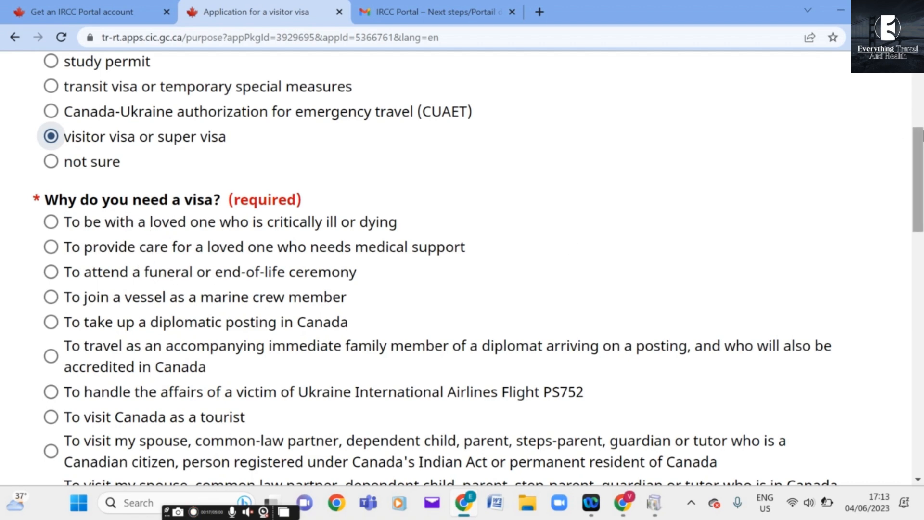
pyautogui.moveTo(918, 151); pyautogui.dragTo(922, 181)
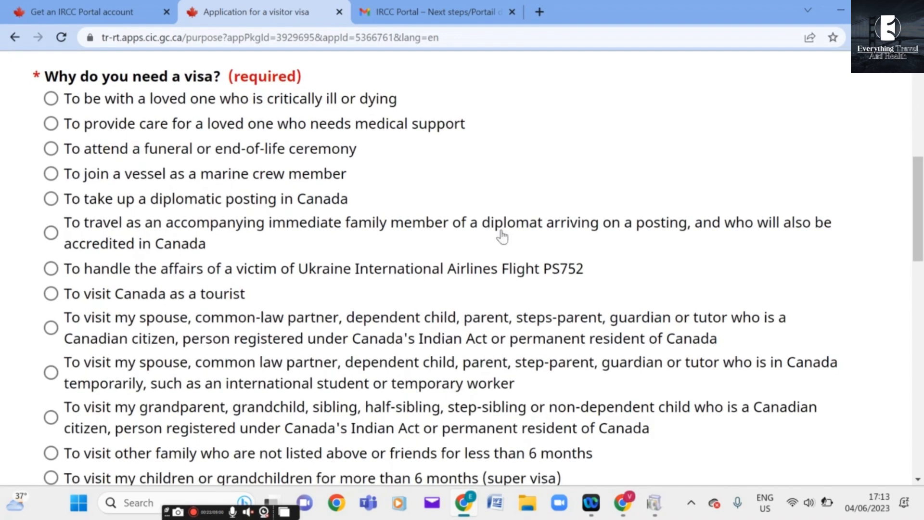
pyautogui.click(52, 295)
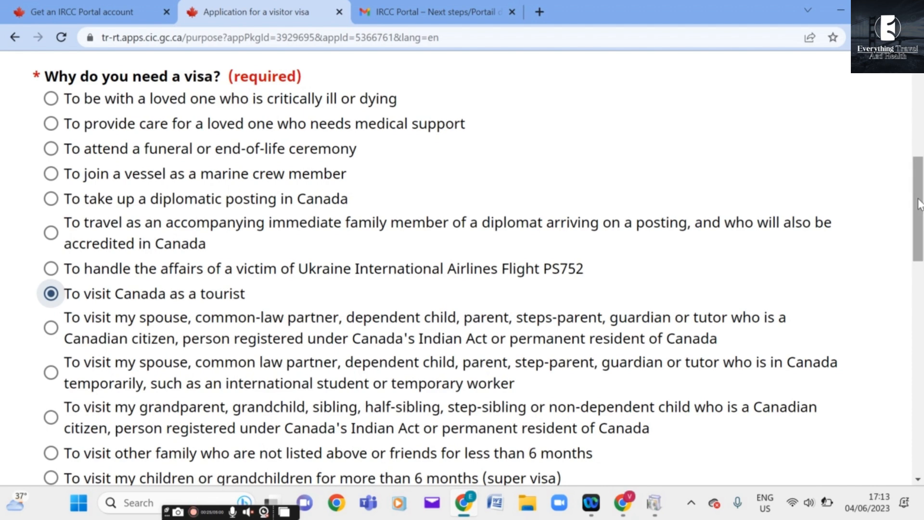
pyautogui.moveTo(919, 198); pyautogui.dragTo(920, 296)
pyautogui.click(542, 288)
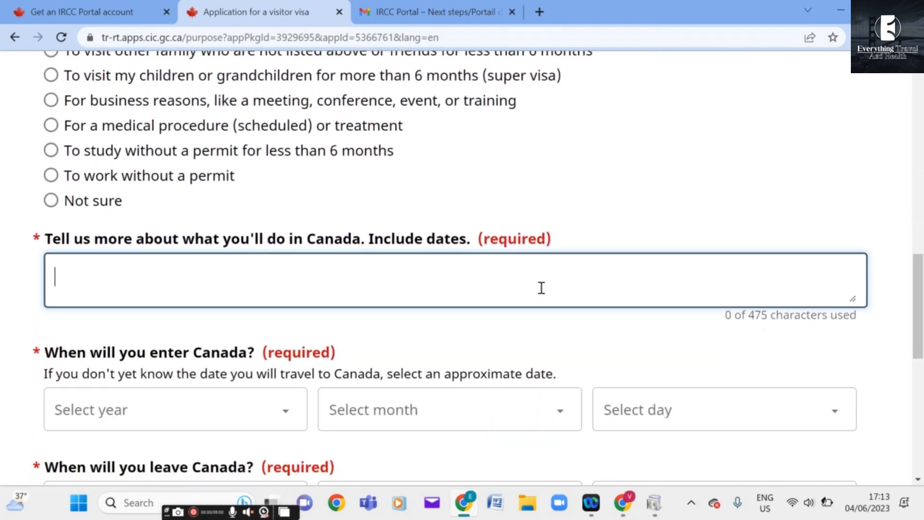
# - Paste the trip description and set the entry date to 2 September 2023
pyautogui.write('Visiting Canada for tourism from September 2 to September 14, 2023')
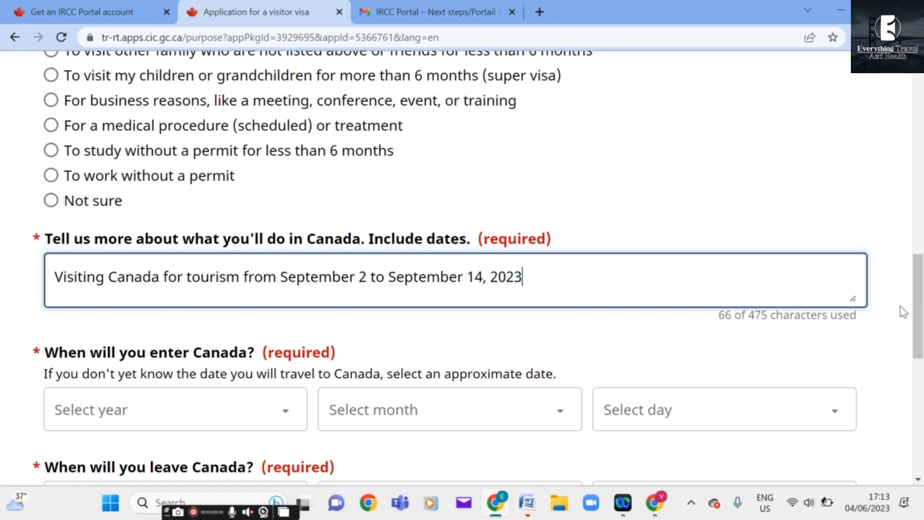
pyautogui.scroll(-2, 919, 318)
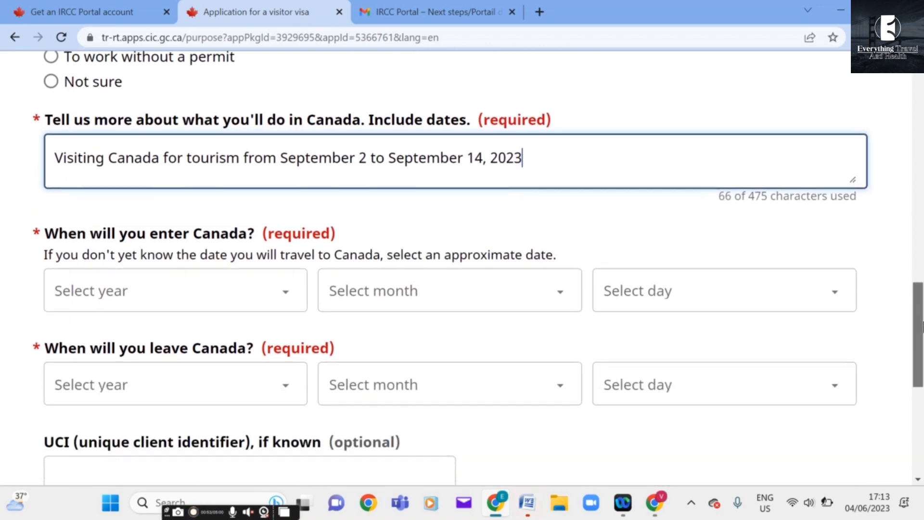
pyautogui.click(283, 298)
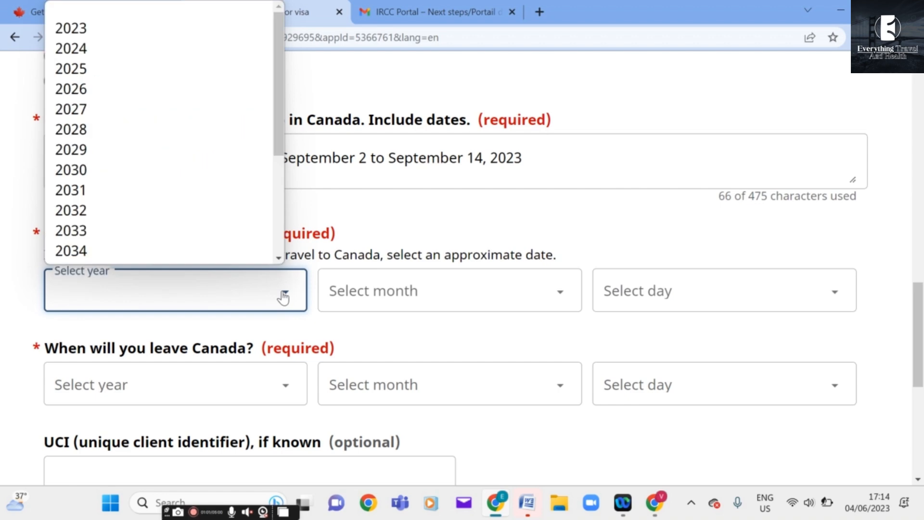
pyautogui.click(170, 28)
pyautogui.click(440, 298)
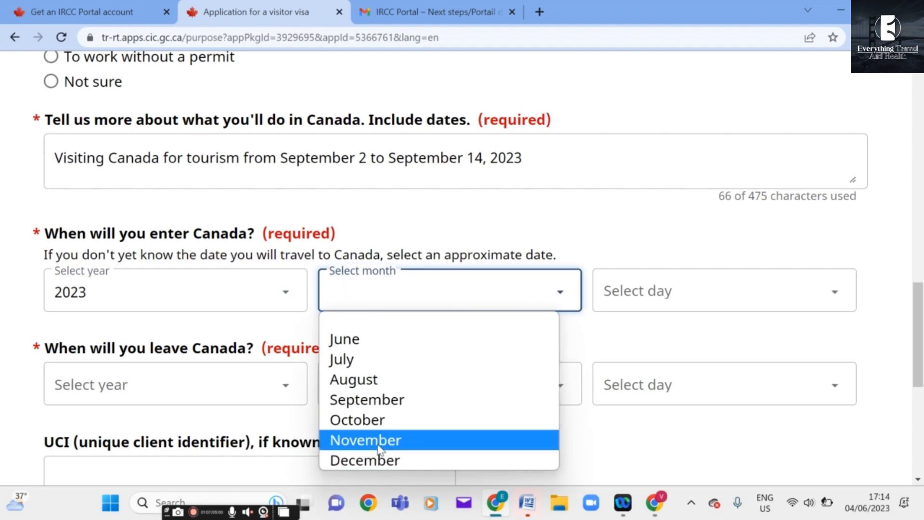
pyautogui.click(378, 410)
pyautogui.click(676, 302)
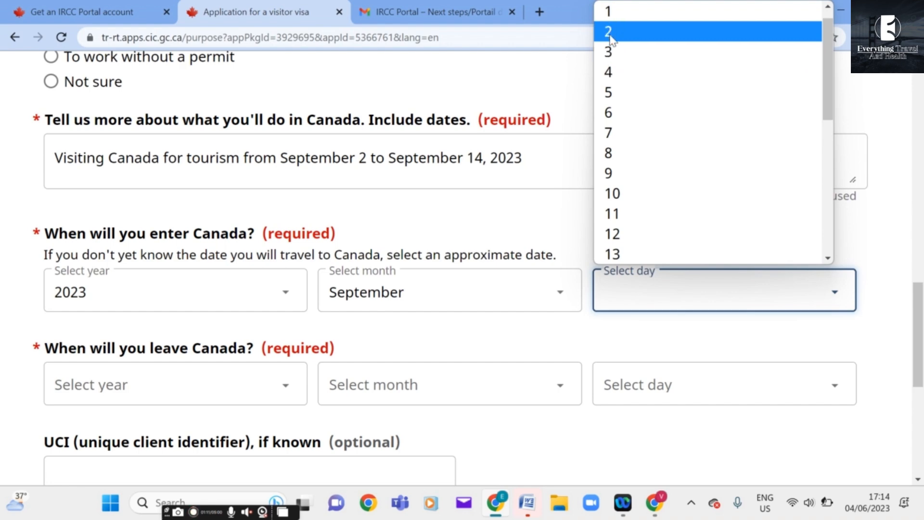
pyautogui.click(608, 31)
# - Set the leave date to 14 September 2023 and save the Purpose page
pyautogui.click(170, 391)
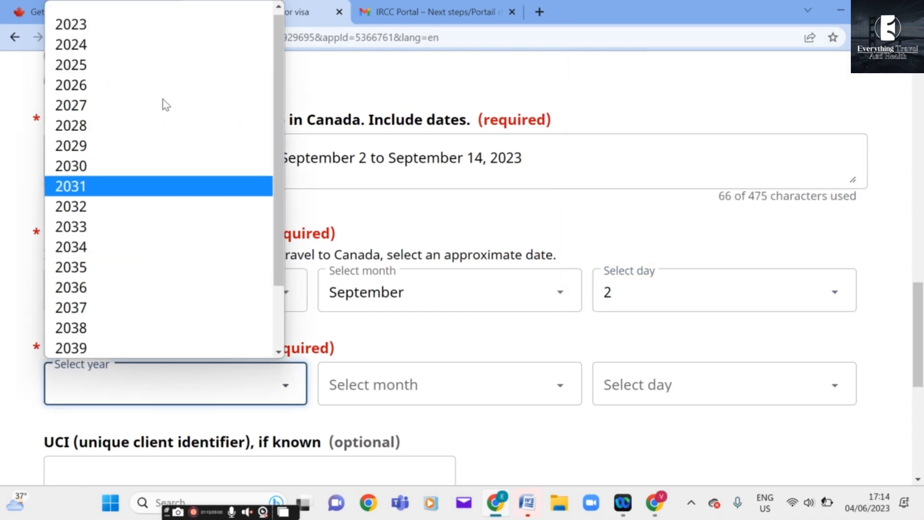
pyautogui.click(157, 30)
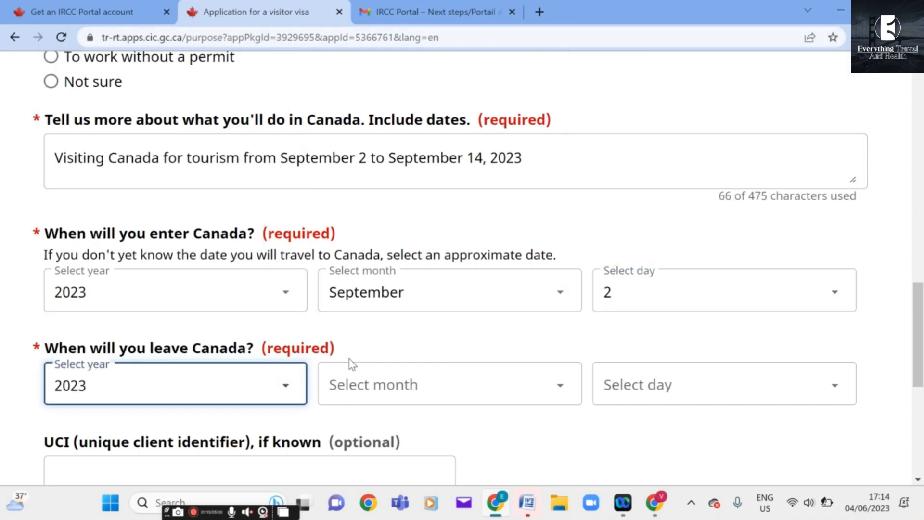
pyautogui.click(353, 384)
pyautogui.click(356, 289)
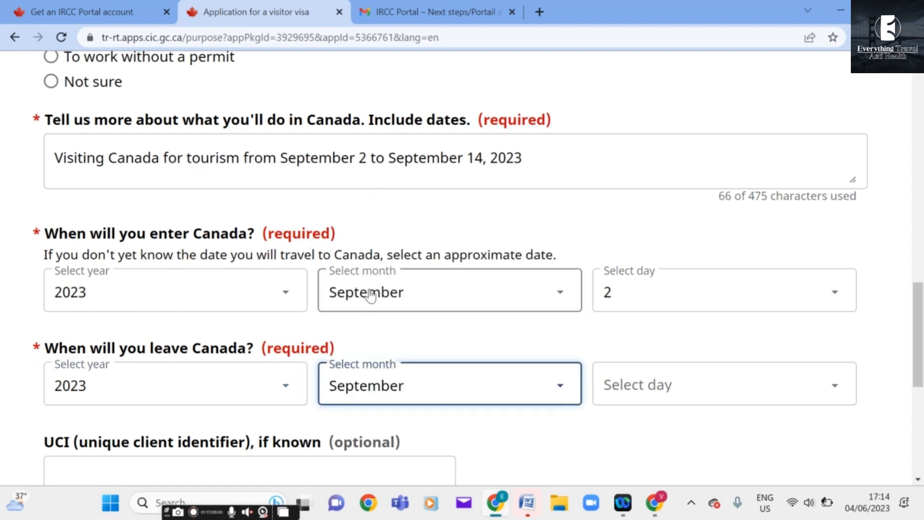
pyautogui.click(669, 385)
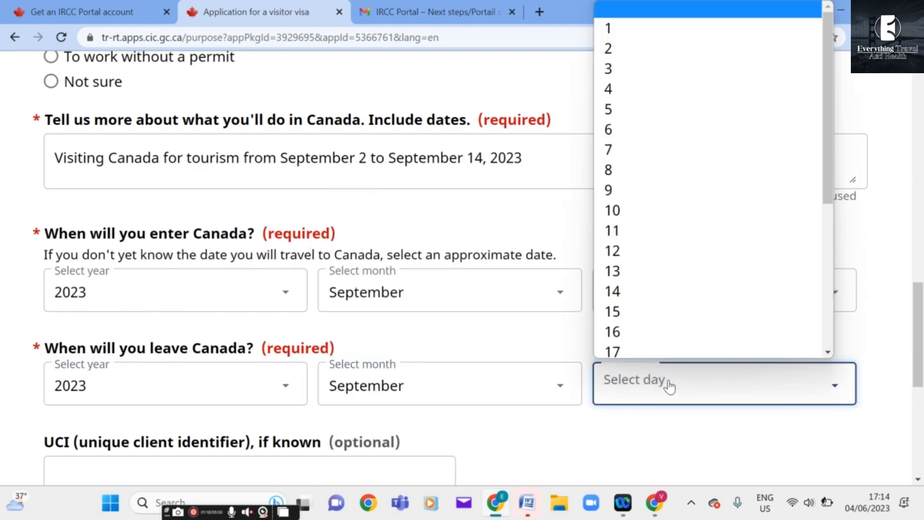
pyautogui.click(642, 291)
pyautogui.scroll(-4, 921, 287)
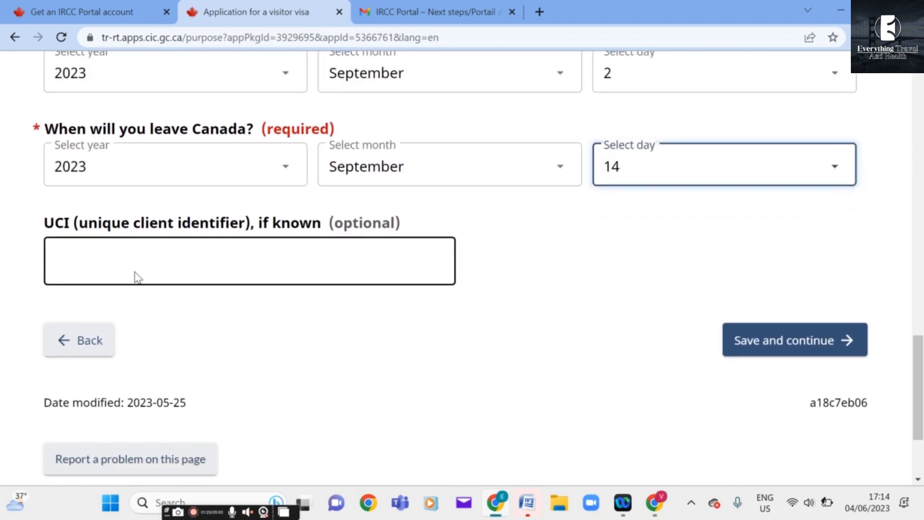
pyautogui.click(175, 265)
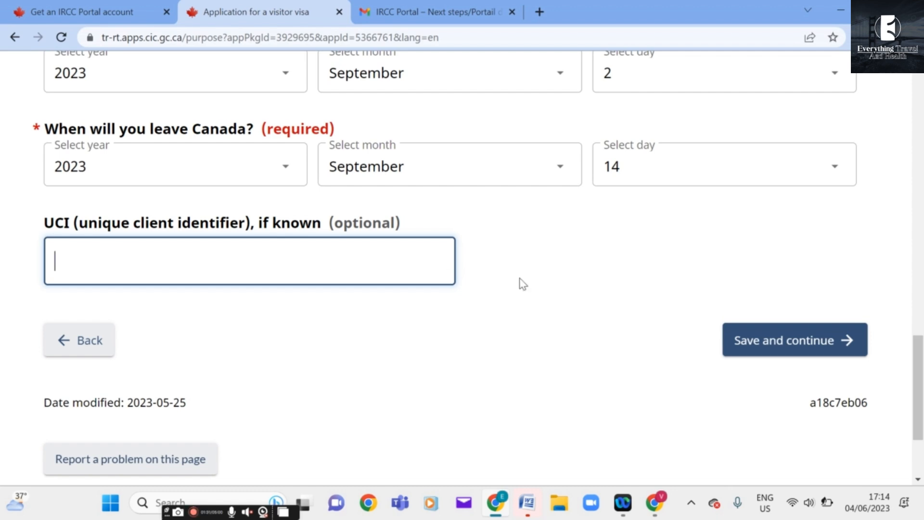
pyautogui.click(772, 341)
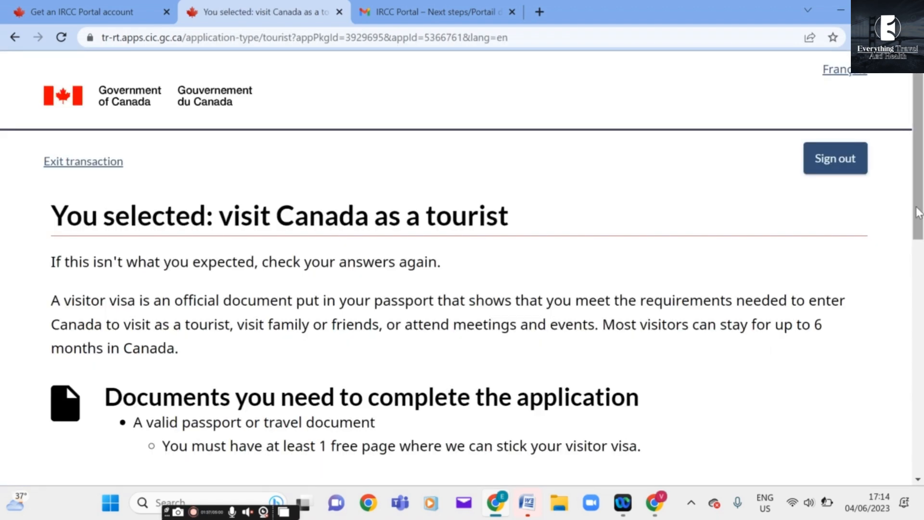
pyautogui.moveTo(920, 168); pyautogui.dragTo(920, 206)
pyautogui.moveTo(919, 213); pyautogui.dragTo(921, 250)
pyautogui.scroll(-1, 920, 245)
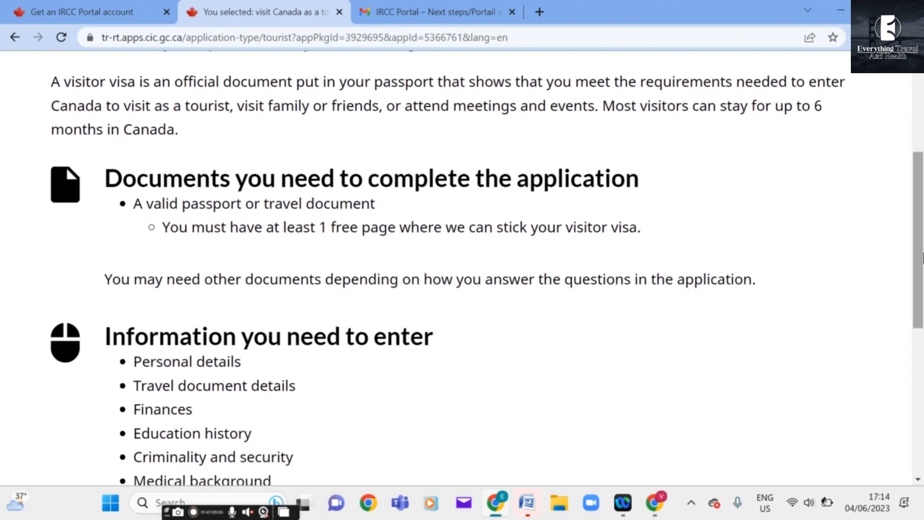
pyautogui.scroll(-1, 920, 234)
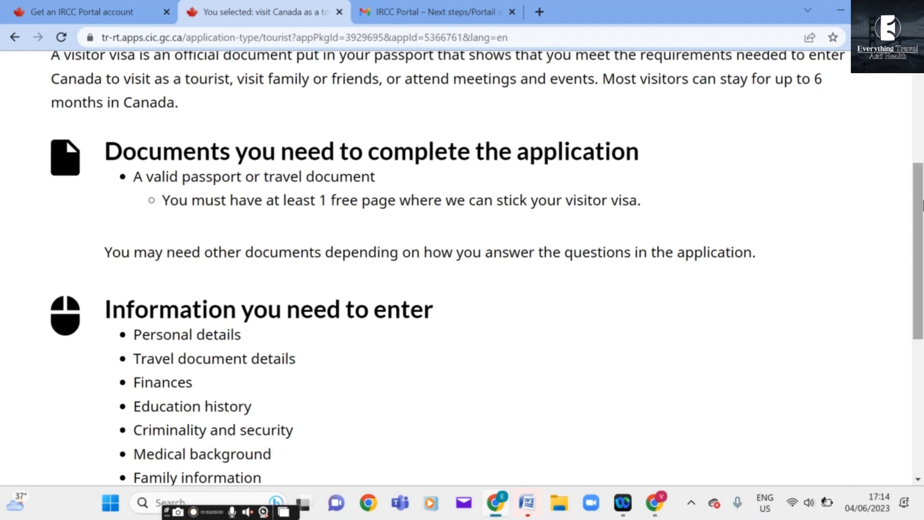
pyautogui.scroll(-1, 919, 197)
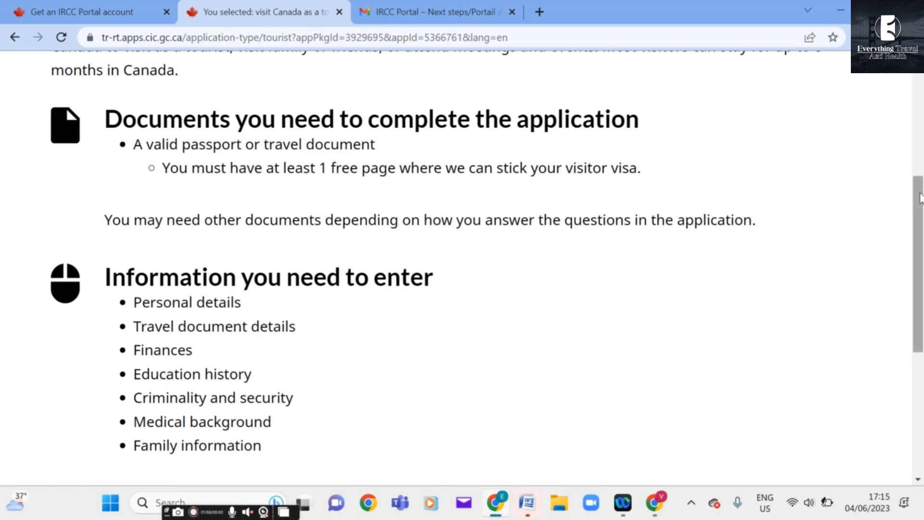
pyautogui.scroll(-1, 920, 197)
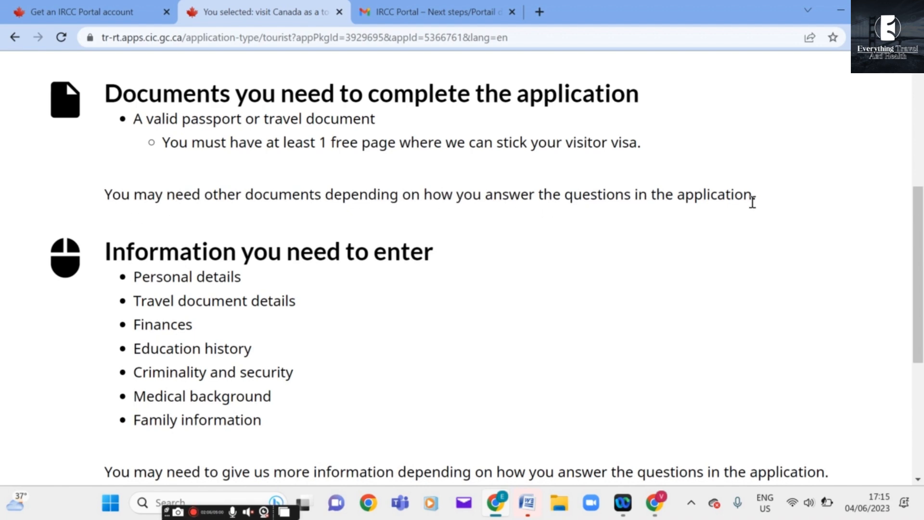
pyautogui.scroll(-3, 793, 258)
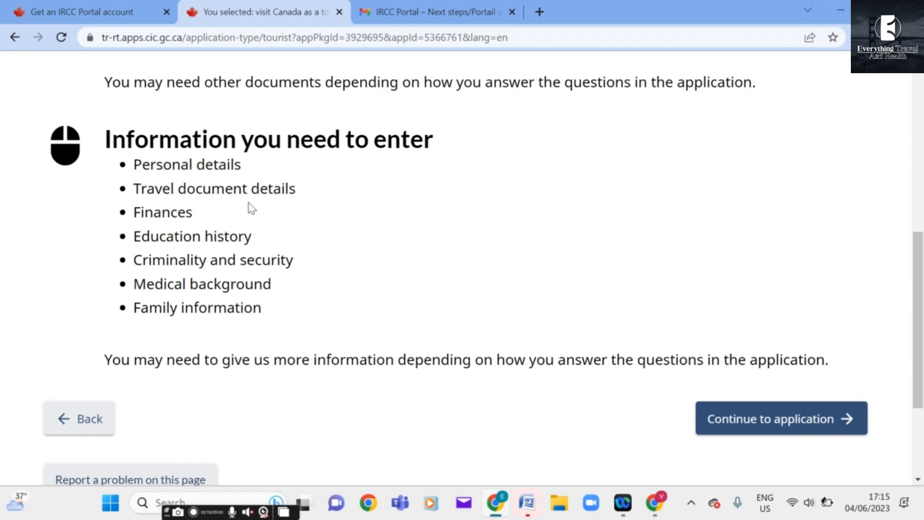
pyautogui.press('XF86AudioRaiseVolume')
pyautogui.press('XF86AudioRaiseVolume')
pyautogui.press('XF86AudioRaiseVolume')
pyautogui.press('XF86AudioRaiseVolume')
pyautogui.press('XF86AudioRaiseVolume')
pyautogui.press('XF86AudioRaiseVolume')
pyautogui.press('XF86AudioRaiseVolume')
pyautogui.press('XF86AudioRaiseVolume')
pyautogui.press('XF86AudioRaiseVolume')
pyautogui.press('XF86AudioRaiseVolume')
pyautogui.press('XF86AudioRaiseVolume')
pyautogui.press('XF86AudioRaiseVolume')
pyautogui.press('XF86AudioRaiseVolume')
pyautogui.press('XF86AudioRaiseVolume')
pyautogui.press('XF86AudioRaiseVolume')
pyautogui.press('XF86AudioRaiseVolume')
pyautogui.press('XF86AudioRaiseVolume')
pyautogui.press('XF86AudioRaiseVolume')
pyautogui.click(760, 420)
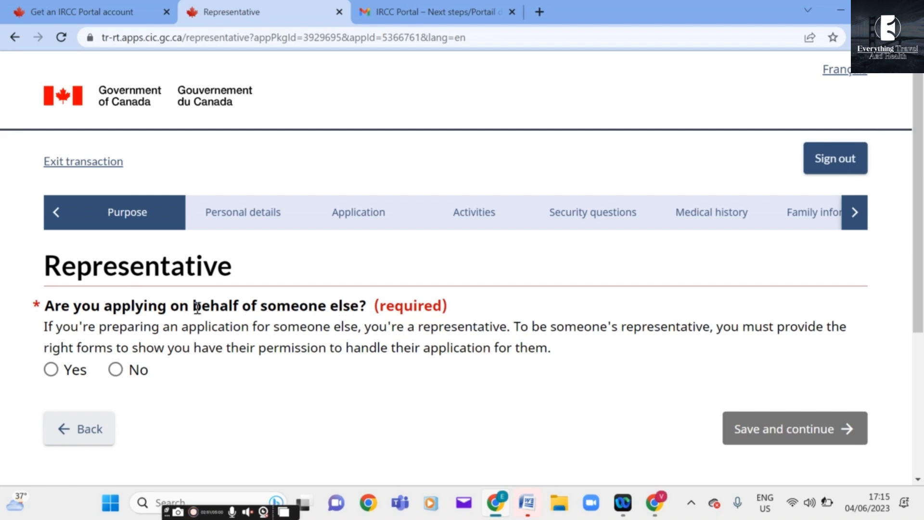
# - Answer No on the Representative page and save it
pyautogui.click(115, 369)
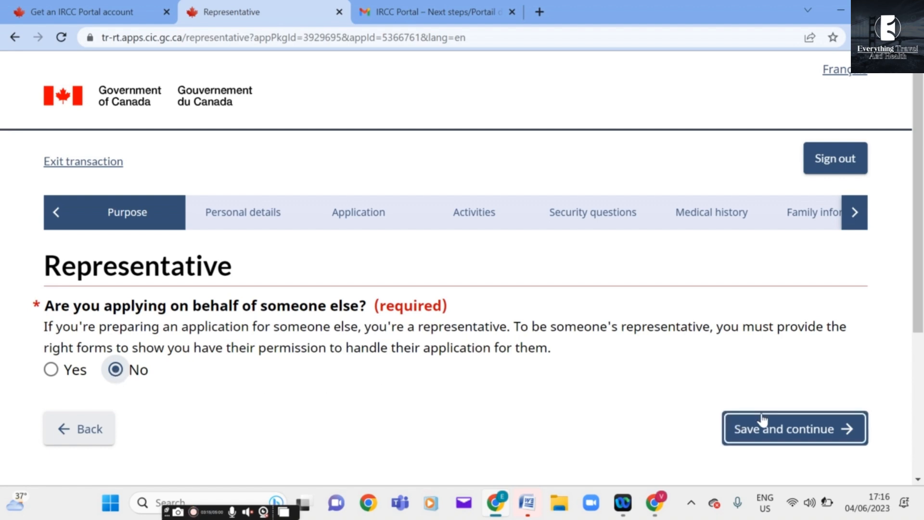
pyautogui.click(763, 429)
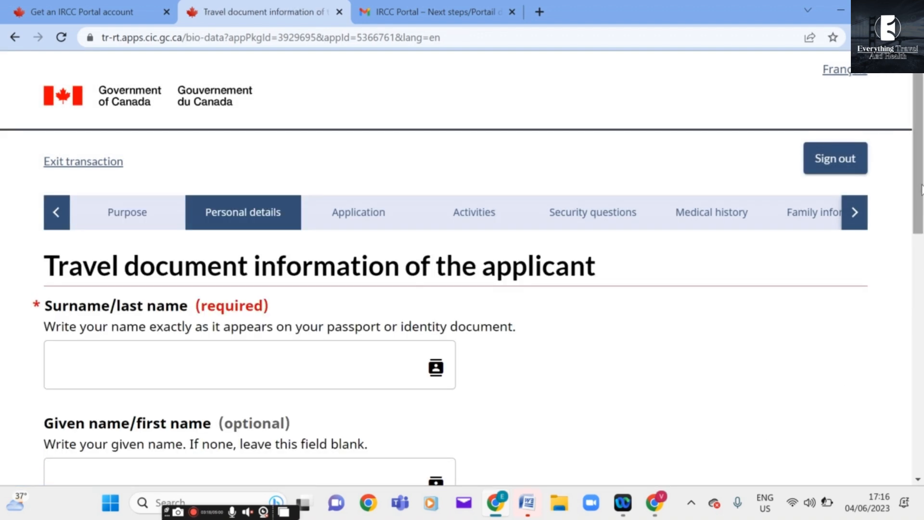
# - Enter the applicant's surname and given name
pyautogui.scroll(-2, 921, 188)
pyautogui.click(384, 280)
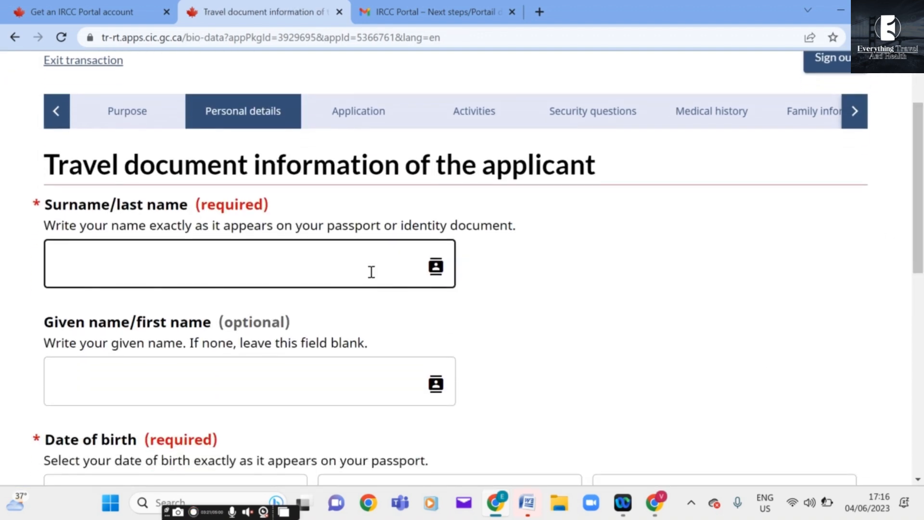
pyautogui.click(335, 267)
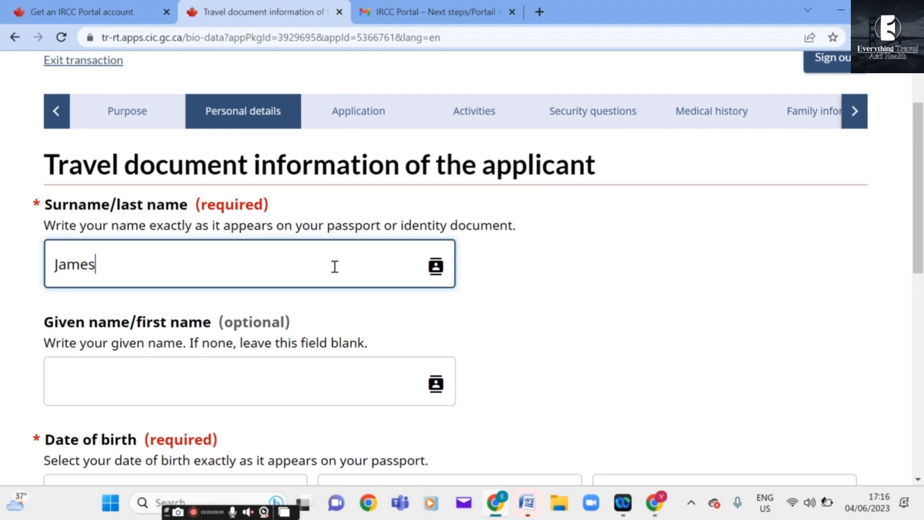
pyautogui.click(215, 387)
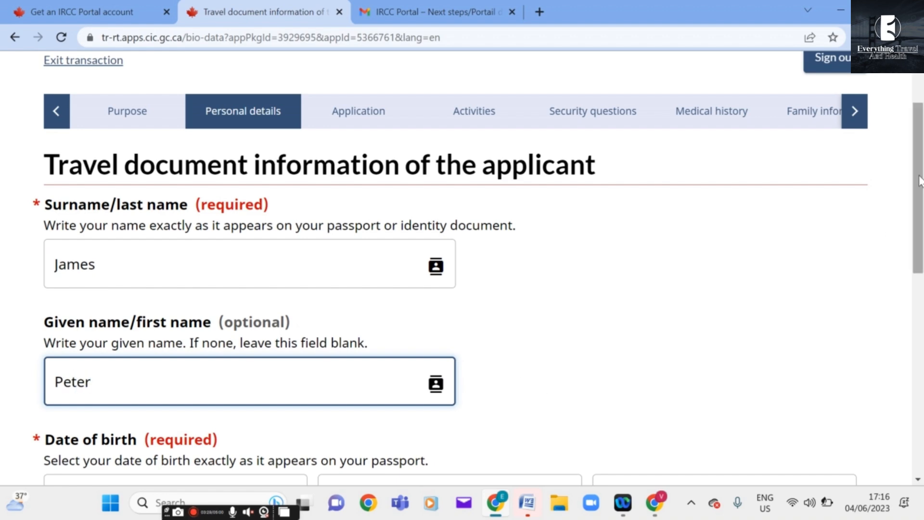
# - Set the date of birth to 11 September 1980
pyautogui.moveTo(919, 176); pyautogui.dragTo(919, 227)
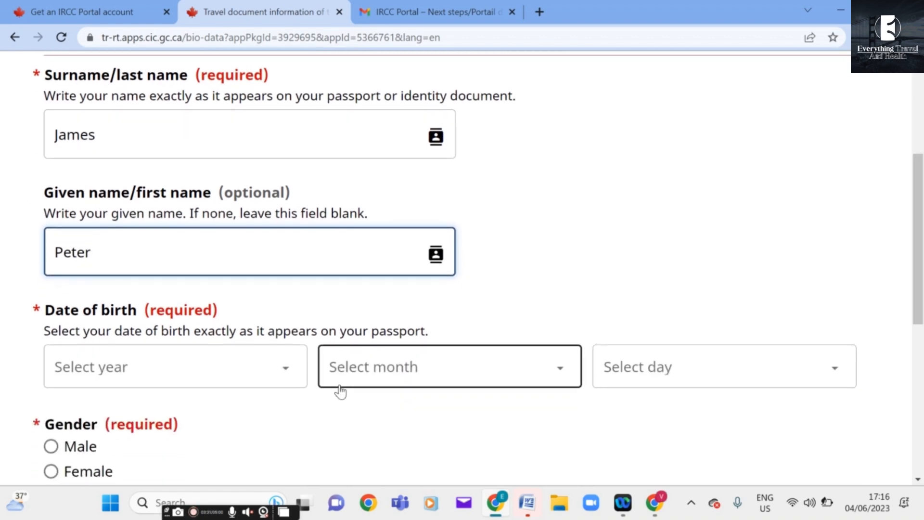
pyautogui.click(264, 374)
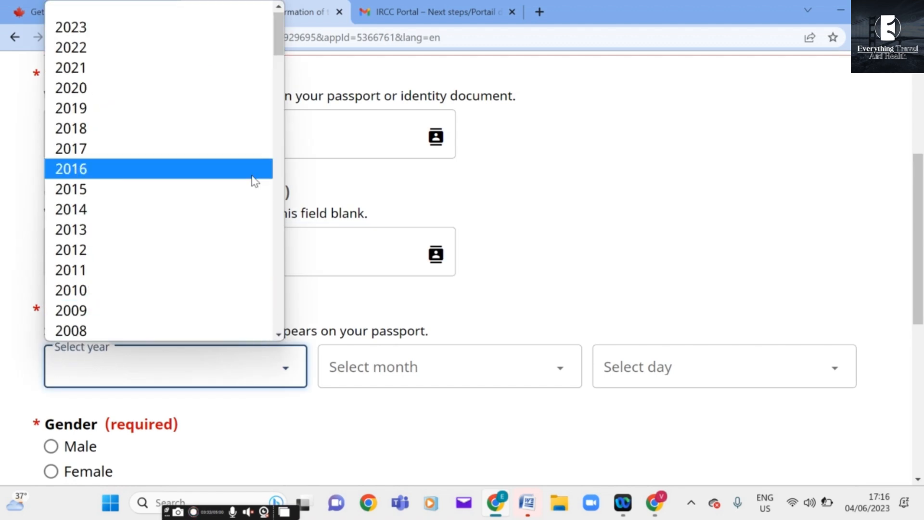
pyautogui.moveTo(282, 52); pyautogui.dragTo(283, 122)
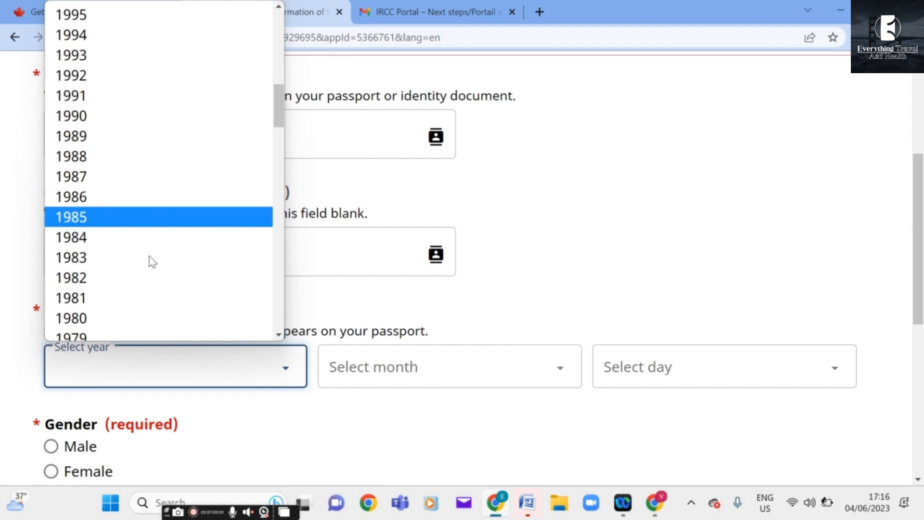
pyautogui.click(135, 315)
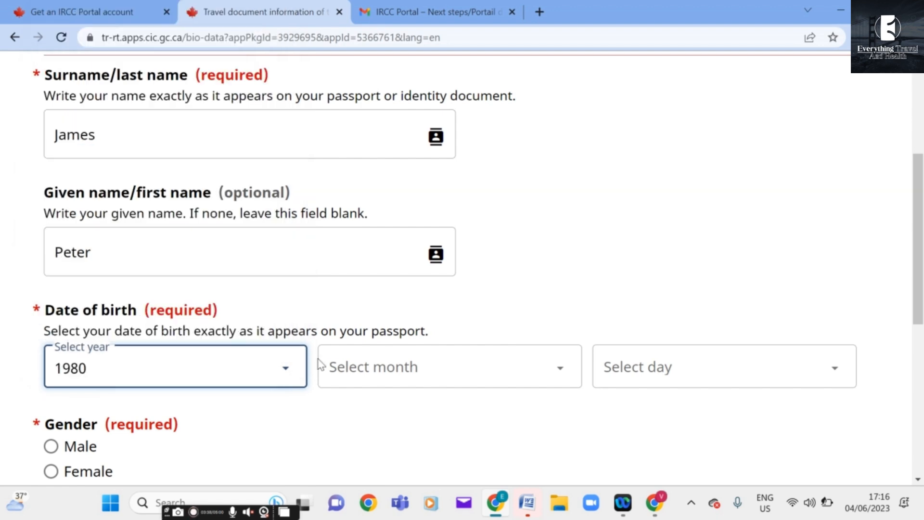
pyautogui.click(363, 373)
pyautogui.click(385, 279)
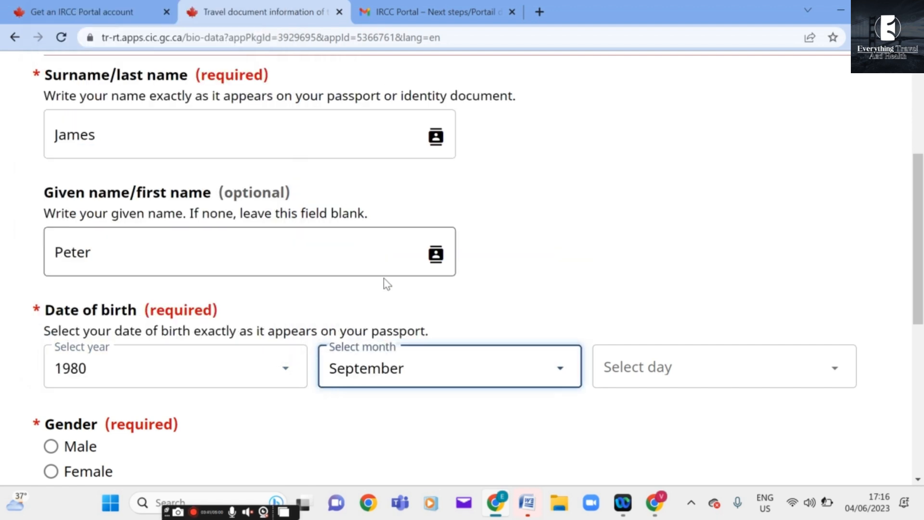
pyautogui.click(621, 365)
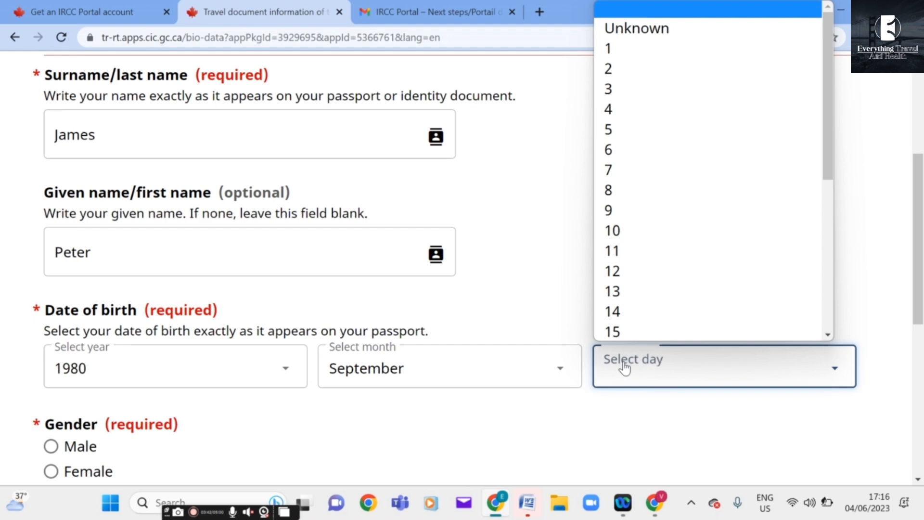
pyautogui.click(618, 251)
# - Correct the surname and given name, mark gender as Female, and save the personal details
pyautogui.moveTo(920, 221); pyautogui.dragTo(920, 230)
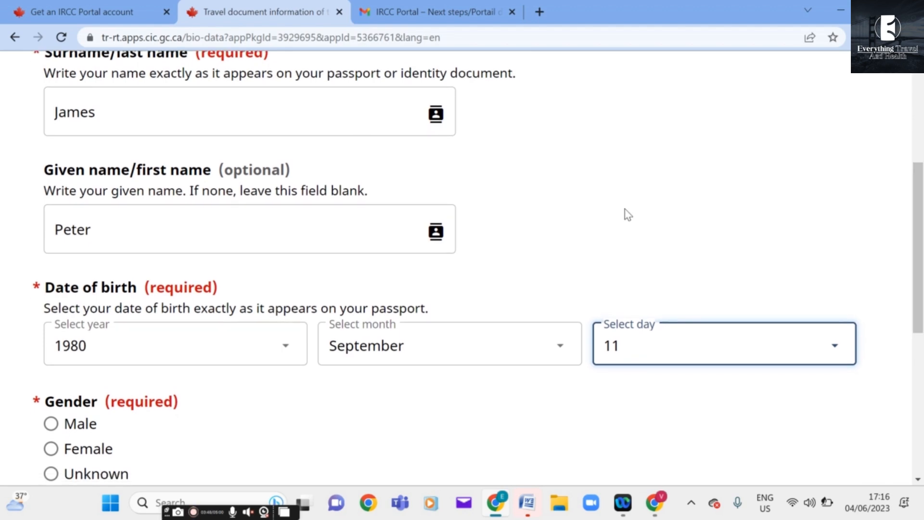
pyautogui.click(183, 103)
pyautogui.press('BackSpace')
pyautogui.press('BackSpace')
pyautogui.press('BackSpace')
pyautogui.press('BackSpace')
pyautogui.press('BackSpace')
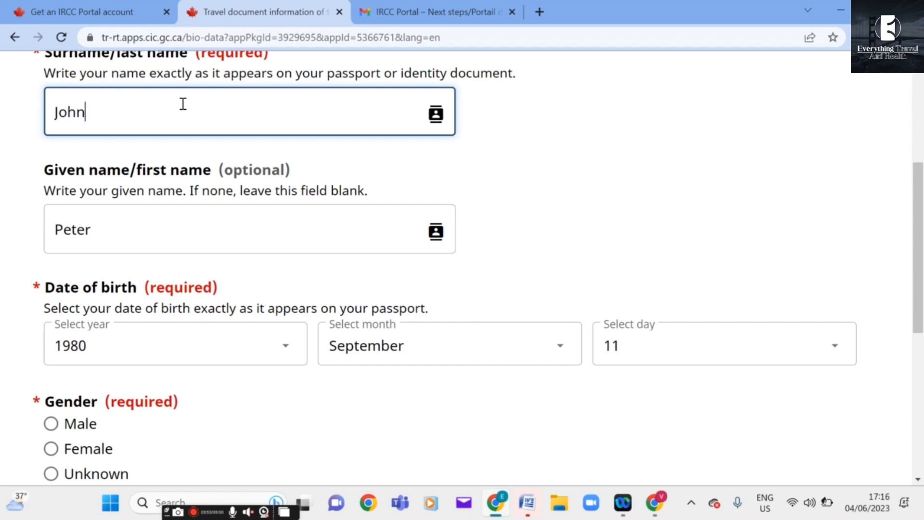
pyautogui.click(117, 220)
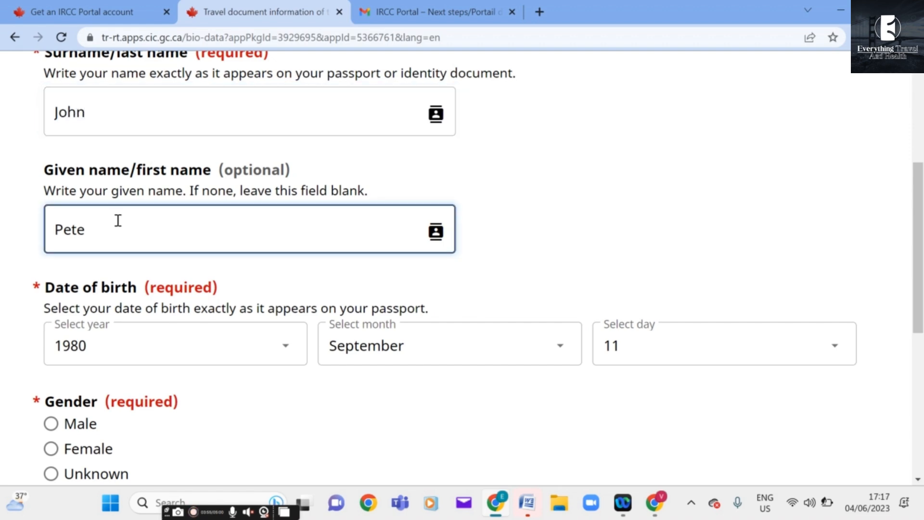
pyautogui.press('BackSpace')
pyautogui.press('BackSpace')
pyautogui.press('BackSpace')
pyautogui.click(51, 448)
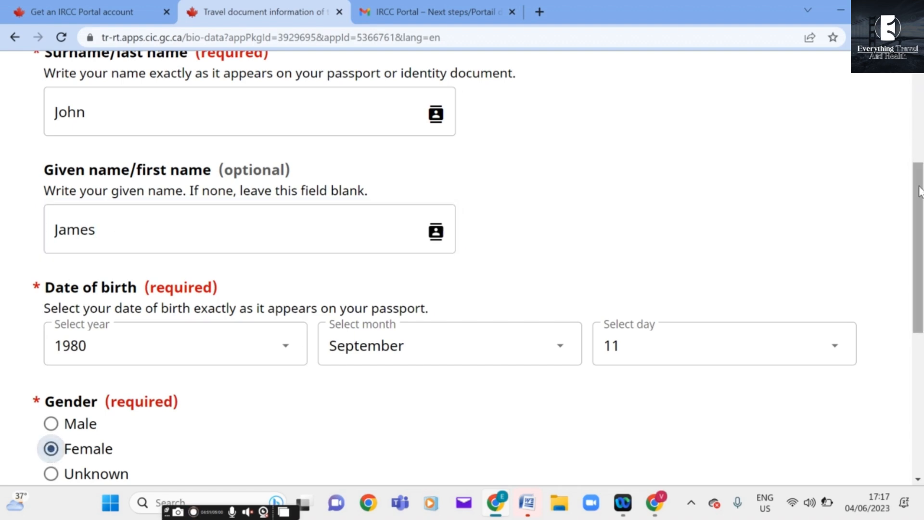
pyautogui.moveTo(917, 193); pyautogui.dragTo(918, 265)
pyautogui.click(802, 372)
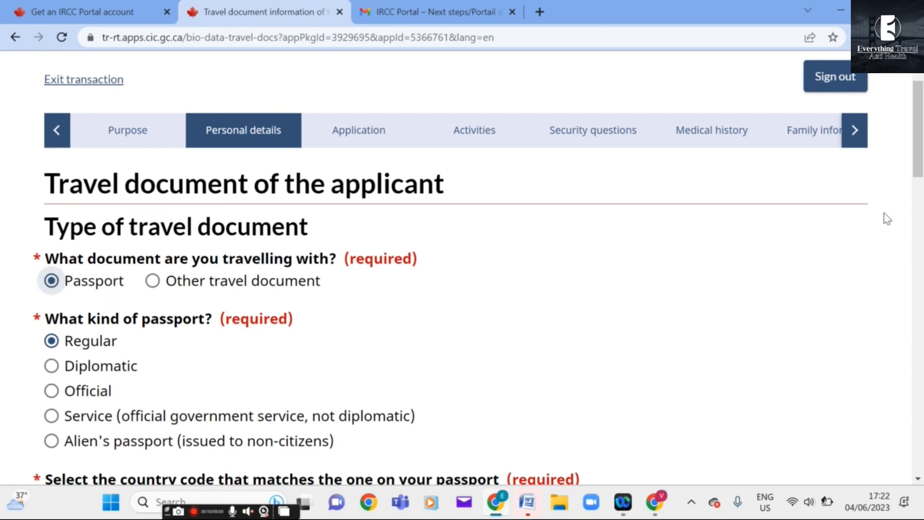
pyautogui.moveTo(919, 146); pyautogui.dragTo(921, 184)
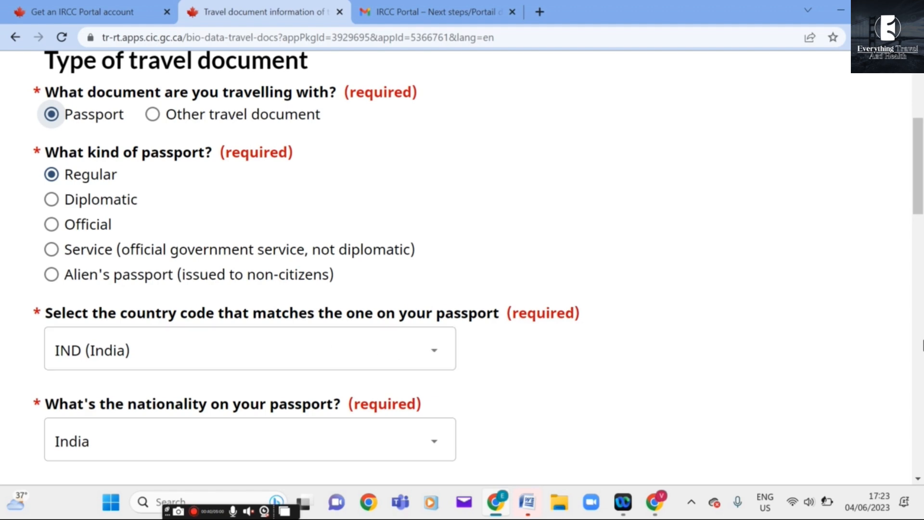
pyautogui.scroll(-4, 918, 212)
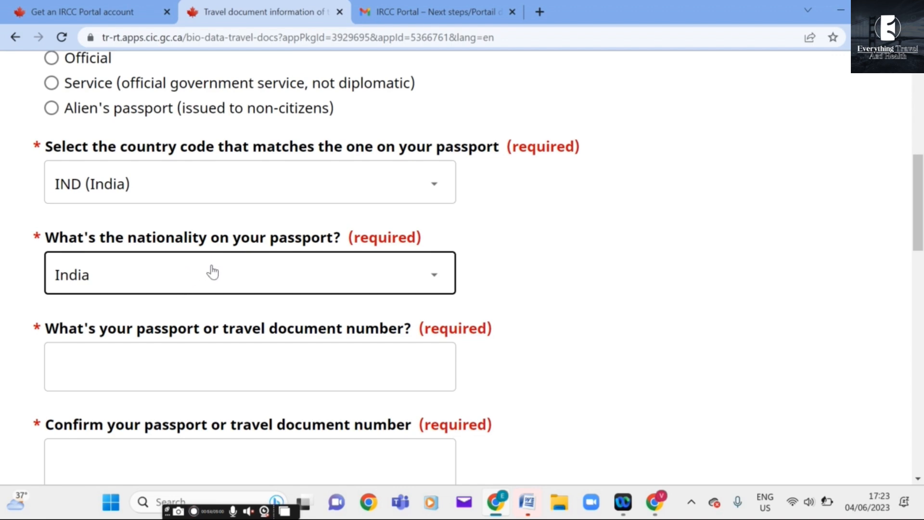
# - Enter the passport number and re-enter it in the confirmation field
pyautogui.click(155, 362)
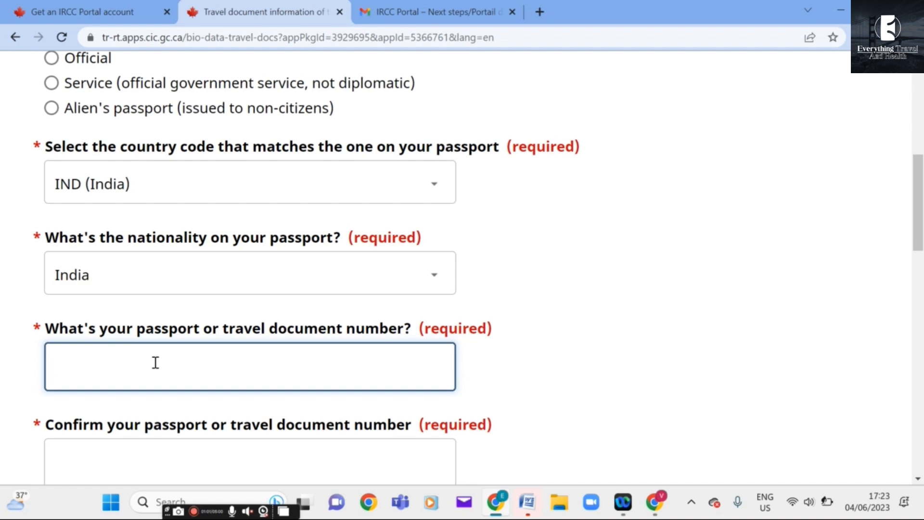
pyautogui.write('1')
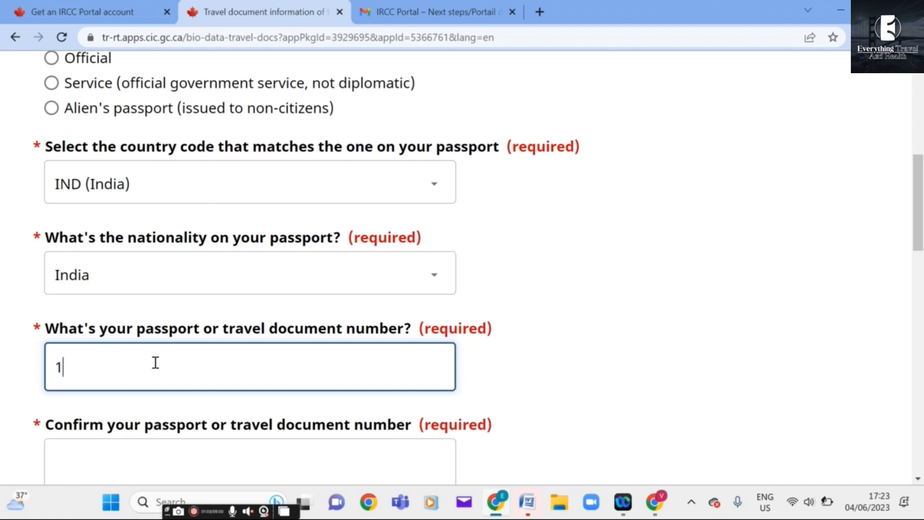
pyautogui.write('234566')
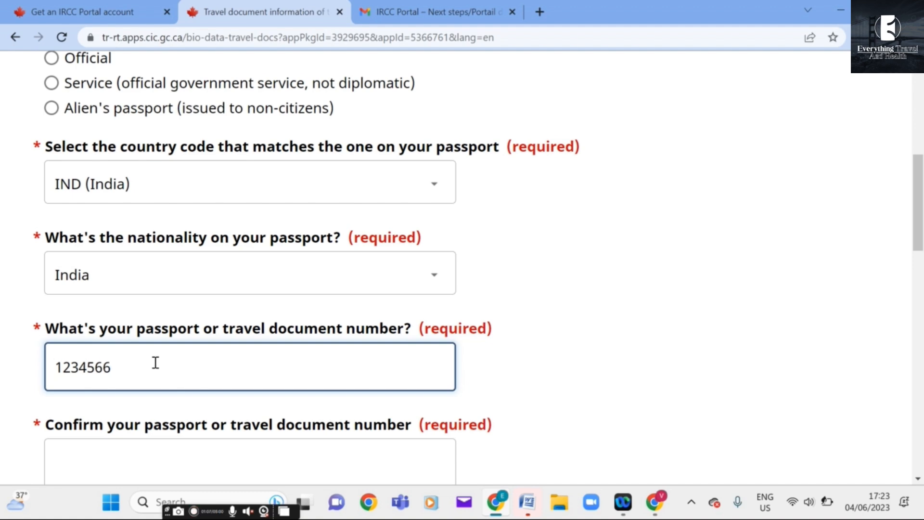
pyautogui.press('BackSpace')
pyautogui.write('7')
pyautogui.scroll(-3, 156, 363)
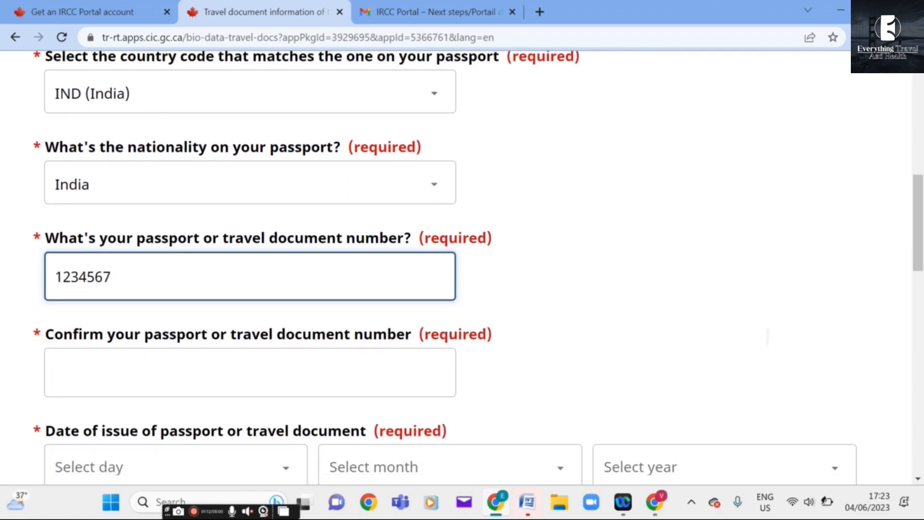
pyautogui.click(120, 353)
pyautogui.write('123')
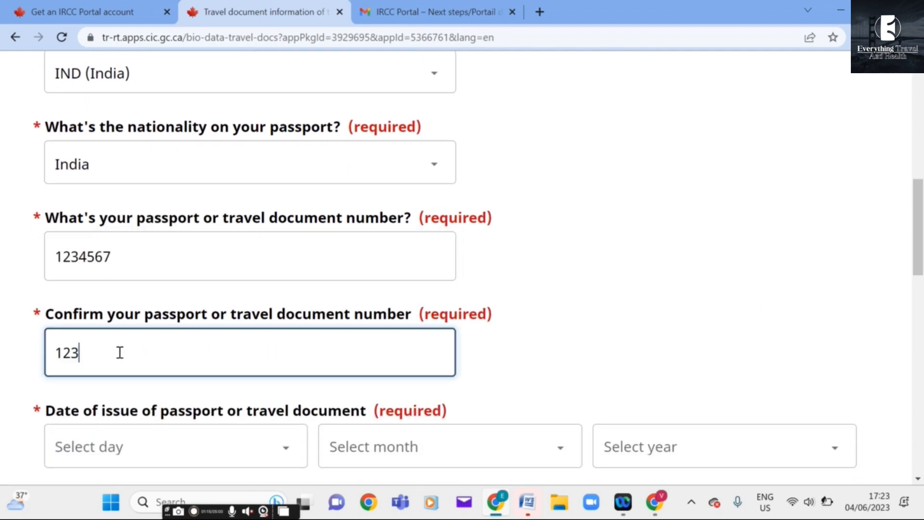
pyautogui.write('4567')
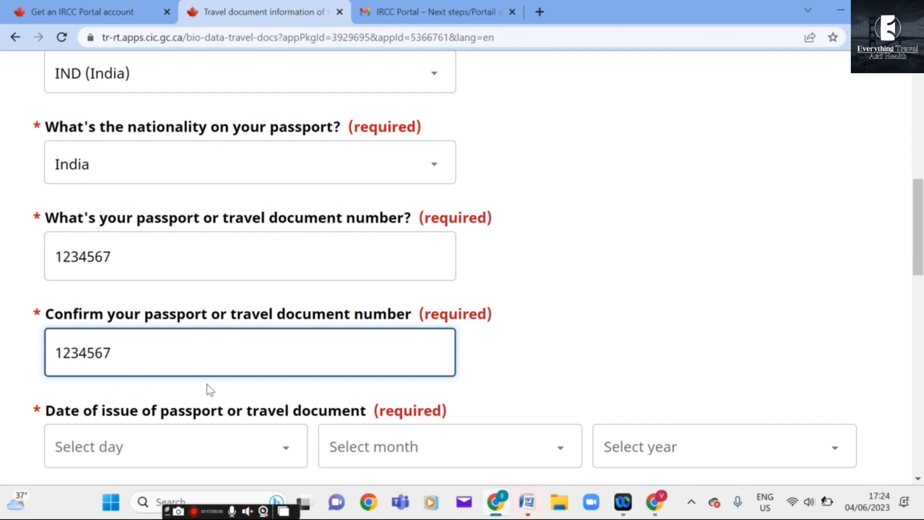
# - Set the passport issue date to 5 June 2021
pyautogui.scroll(-2, 423, 306)
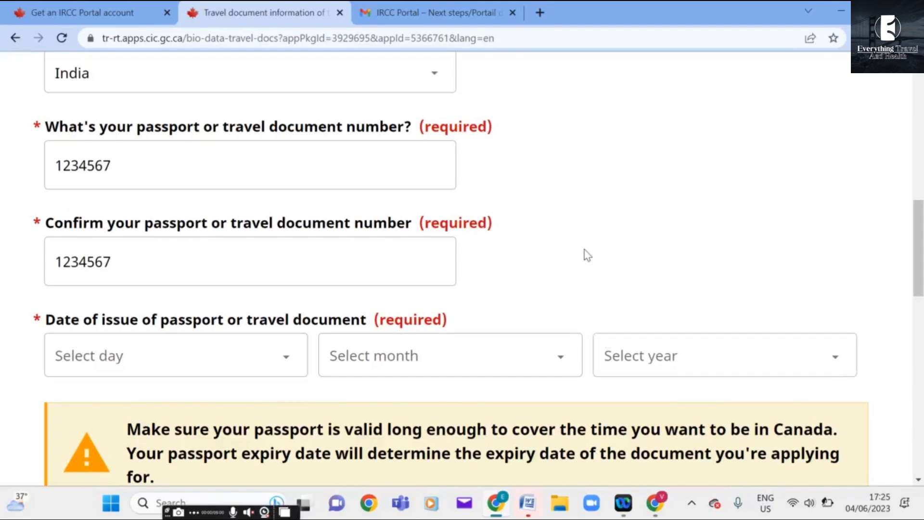
pyautogui.click(264, 364)
pyautogui.scroll(-1, 269, 262)
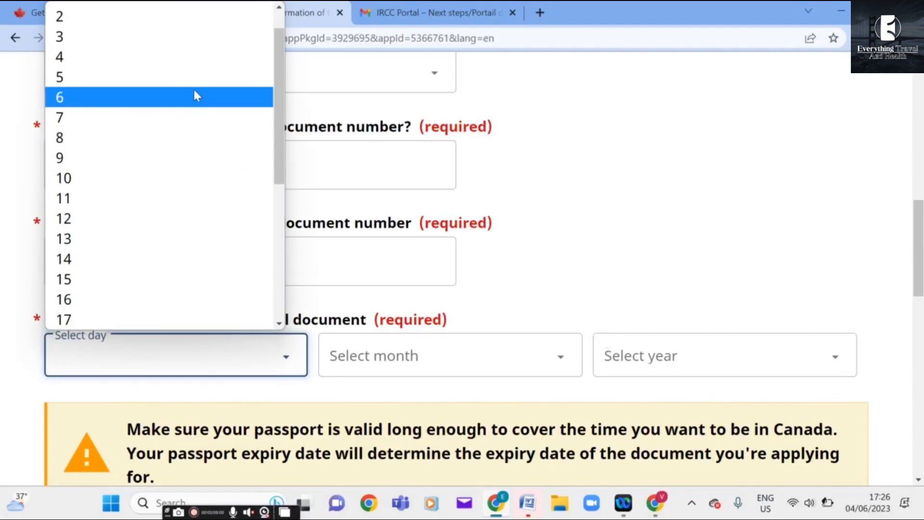
pyautogui.click(190, 83)
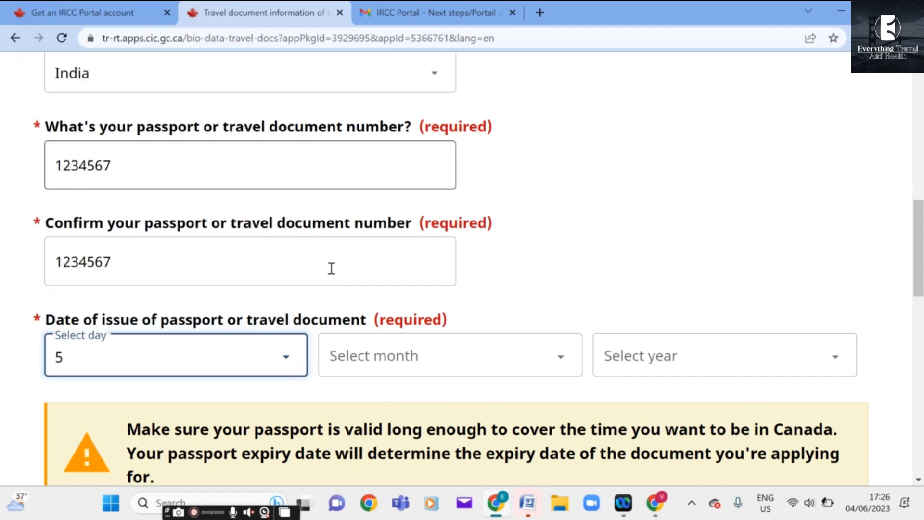
pyautogui.click(396, 355)
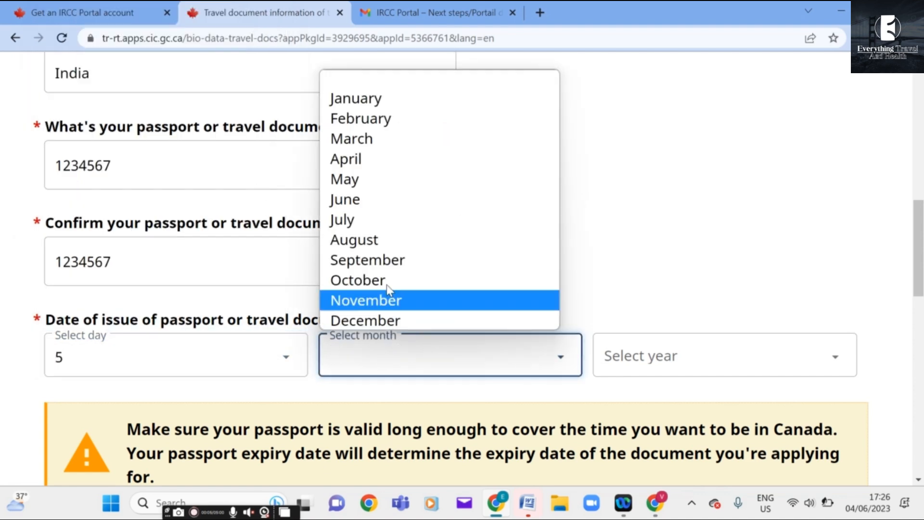
pyautogui.click(375, 203)
pyautogui.click(624, 352)
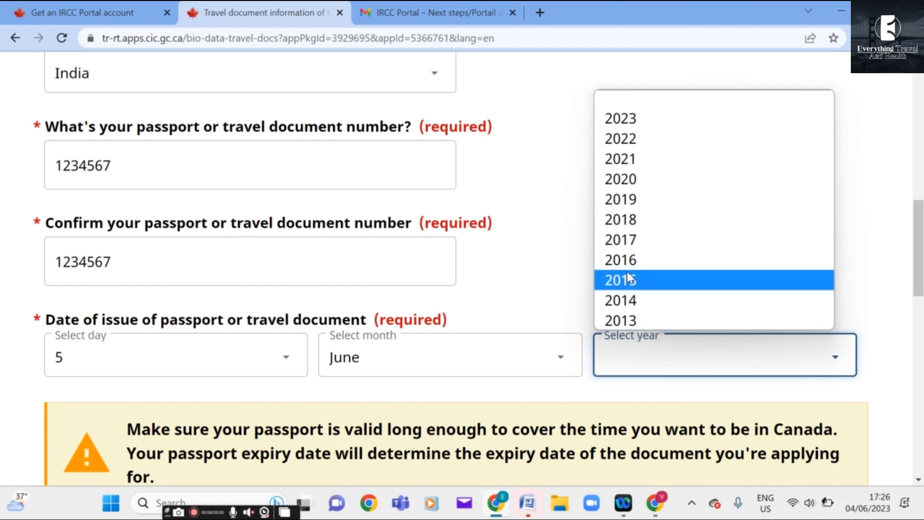
pyautogui.click(620, 158)
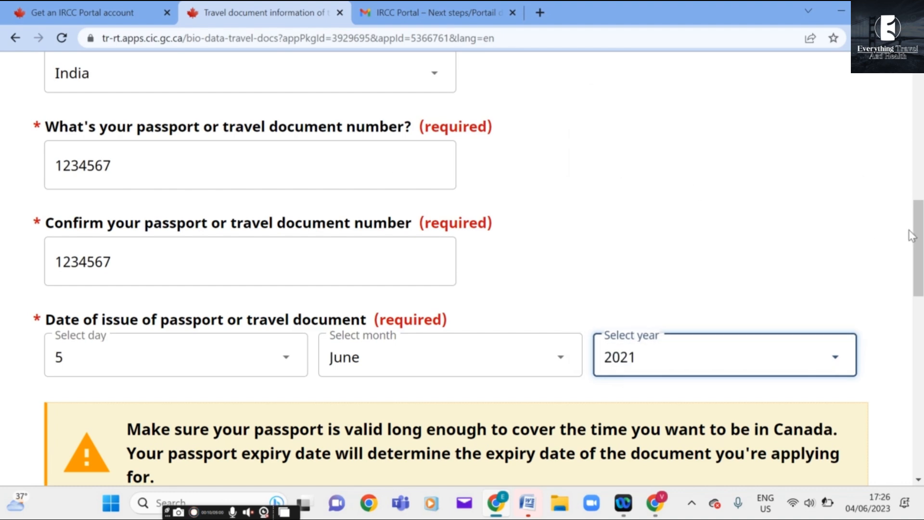
# - Set the passport expiry date to 4 June 2026
pyautogui.moveTo(918, 237); pyautogui.dragTo(922, 295)
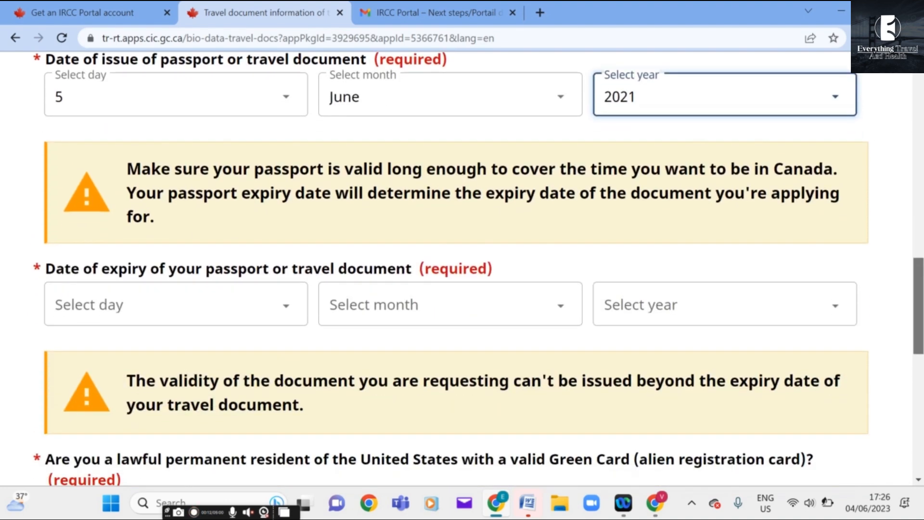
pyautogui.click(276, 305)
pyautogui.click(150, 96)
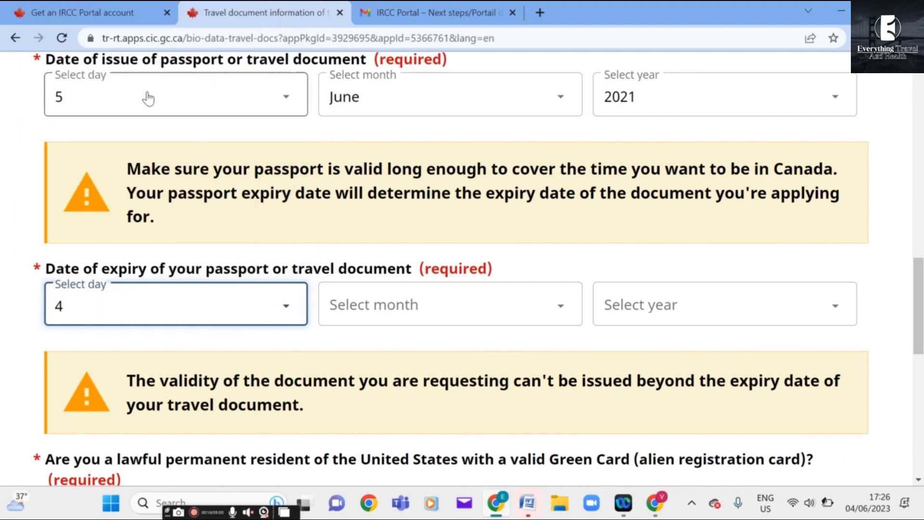
pyautogui.click(371, 310)
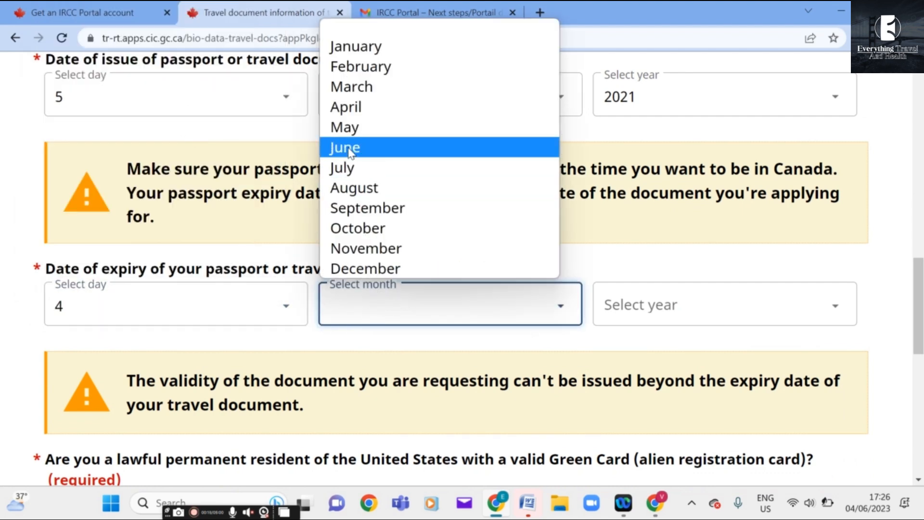
pyautogui.click(348, 150)
pyautogui.click(683, 313)
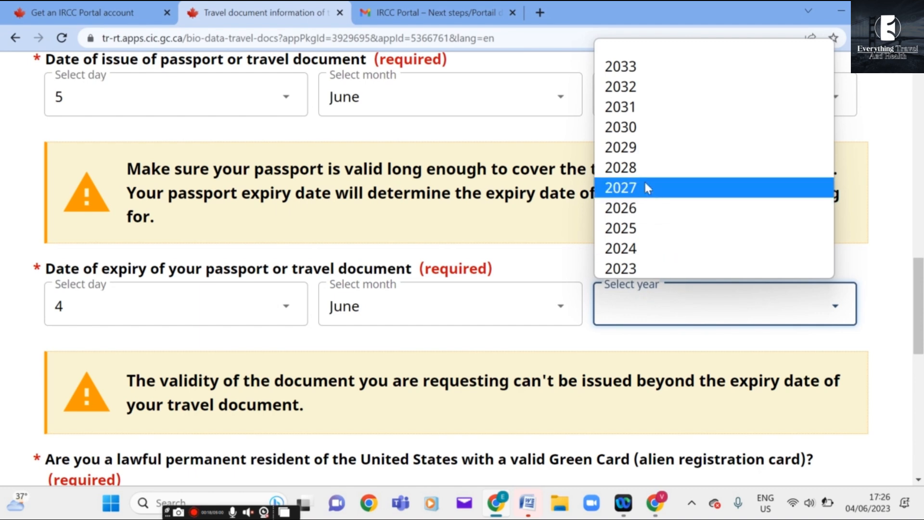
pyautogui.click(633, 208)
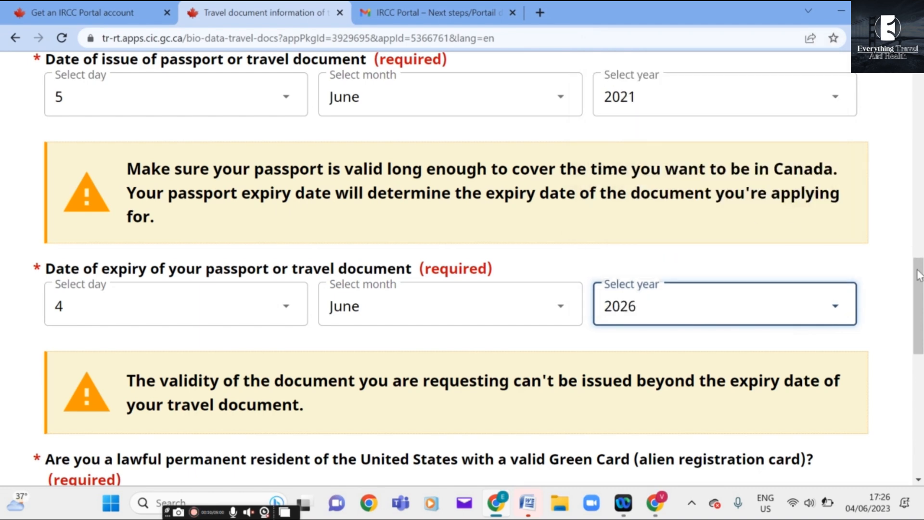
pyautogui.scroll(-5, 914, 253)
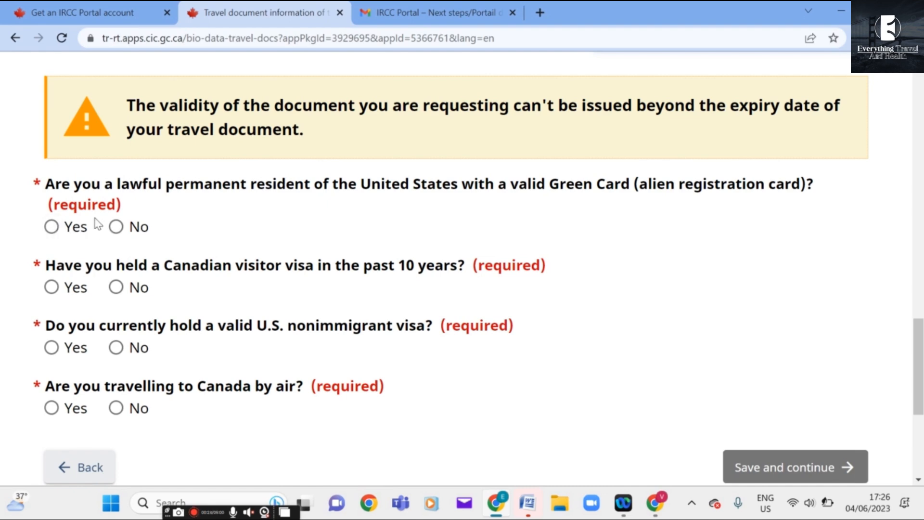
# - Answer No for Green Card, Canadian visa and U.S. visa, Yes for air travel, then save
pyautogui.click(117, 229)
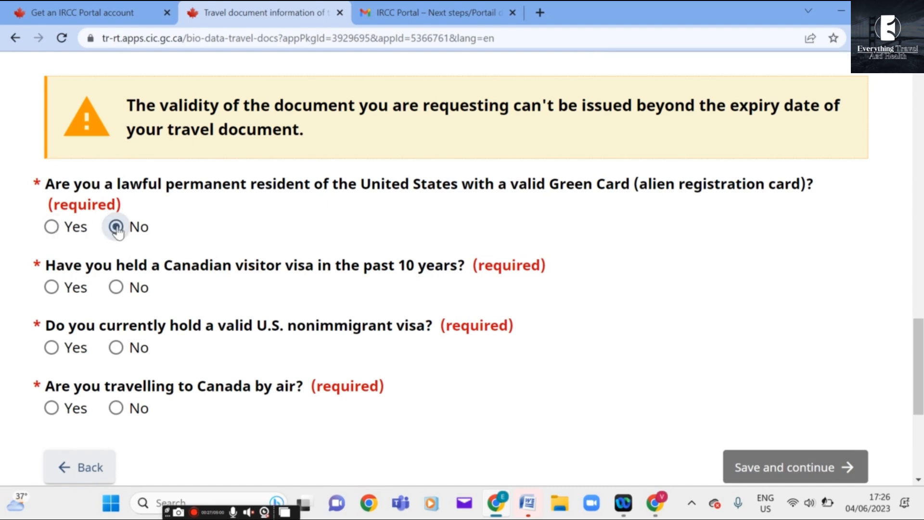
pyautogui.click(117, 289)
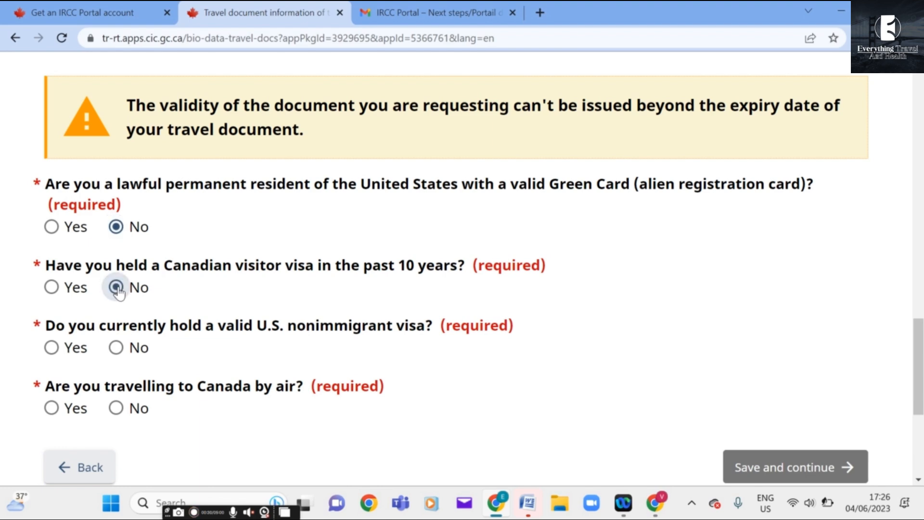
pyautogui.click(116, 352)
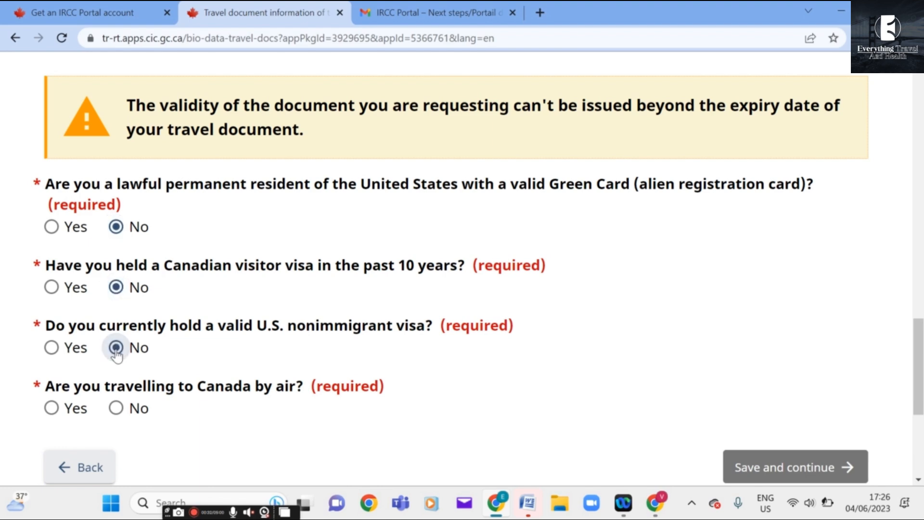
pyautogui.click(117, 409)
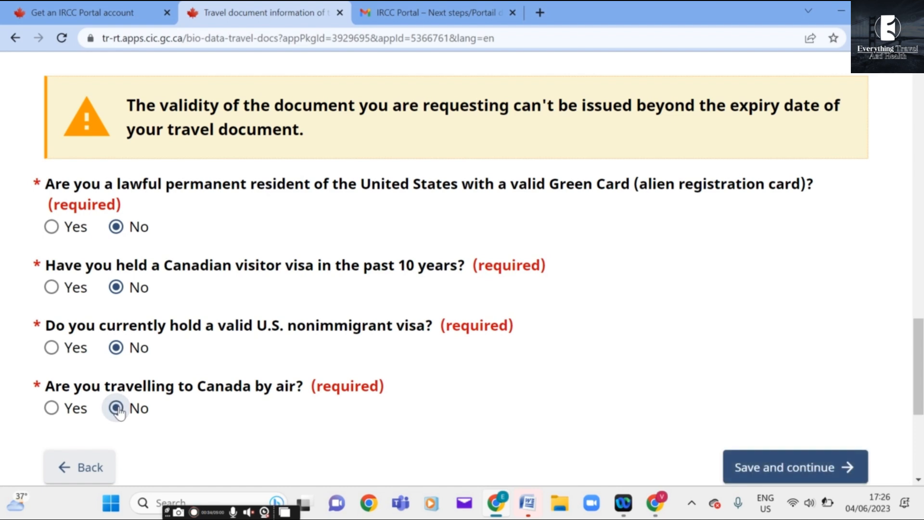
pyautogui.click(53, 408)
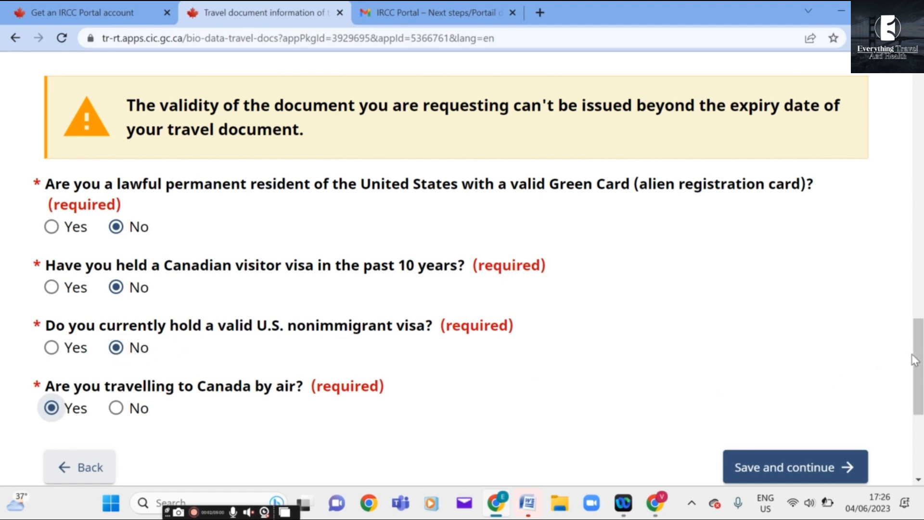
pyautogui.moveTo(920, 352); pyautogui.dragTo(920, 358)
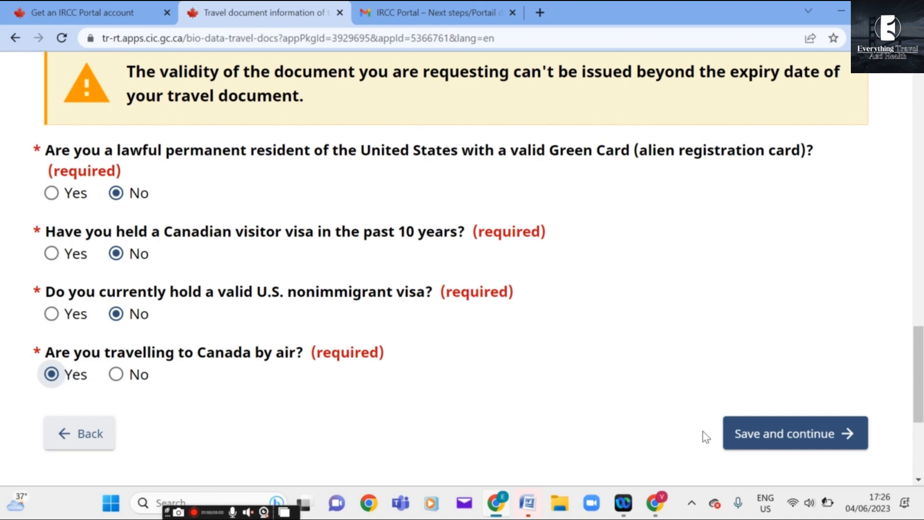
pyautogui.click(774, 439)
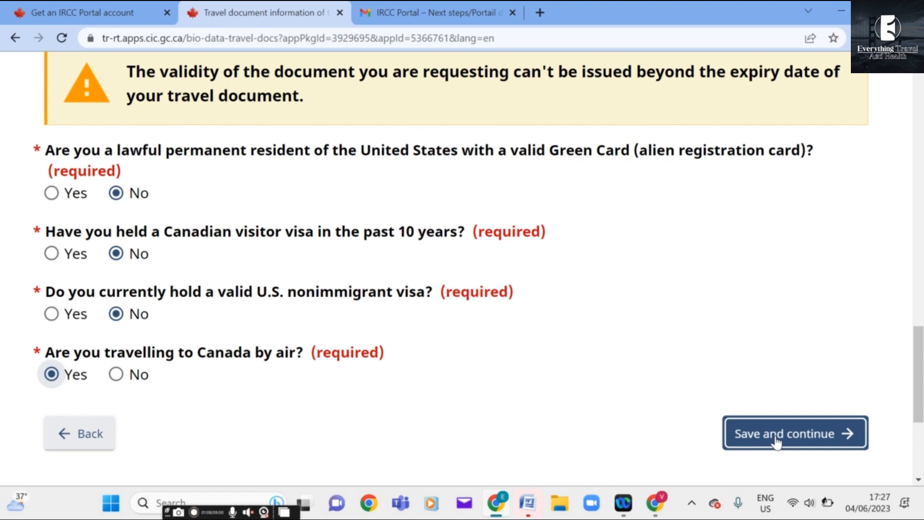
pyautogui.click(775, 440)
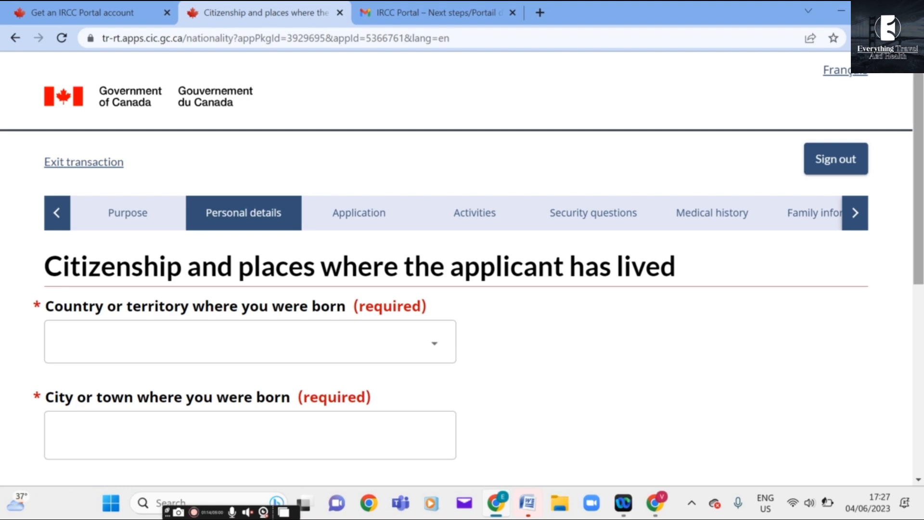
# - Select India as the country of birth and enter Kolkata as the birth city
pyautogui.scroll(-2, 919, 120)
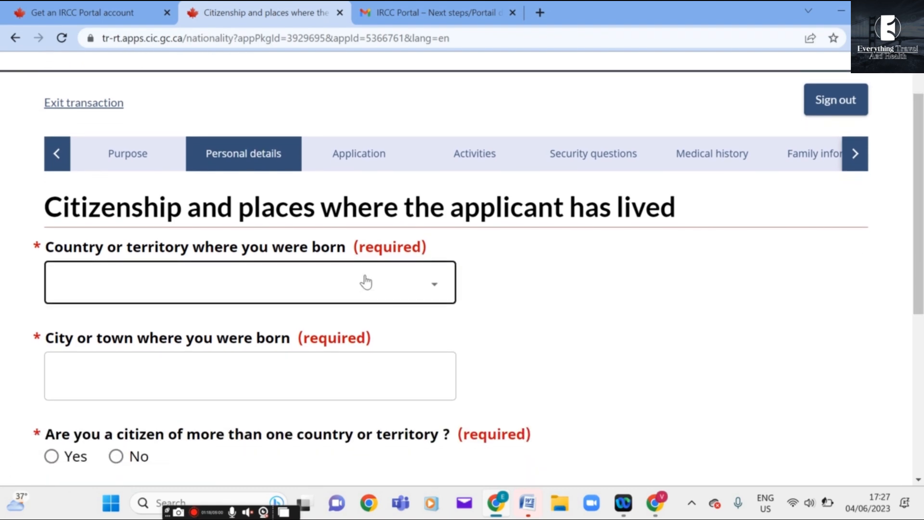
pyautogui.click(366, 281)
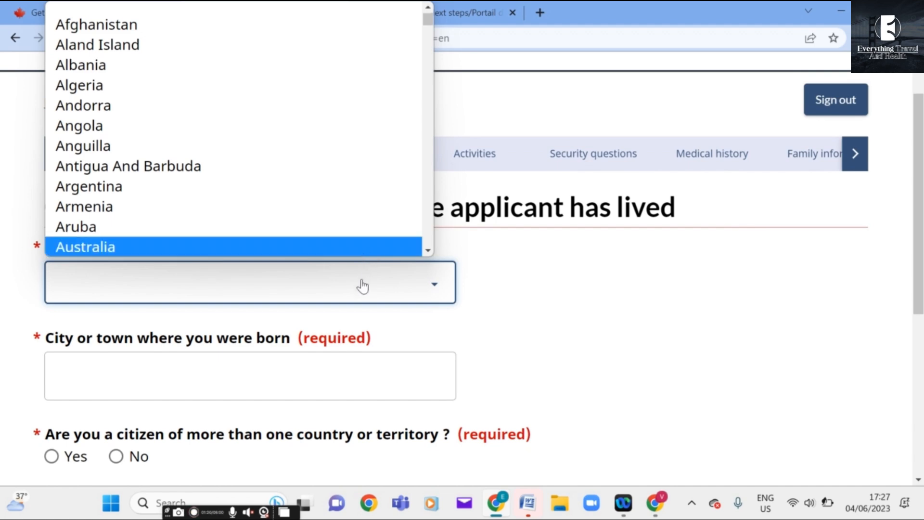
pyautogui.write('in')
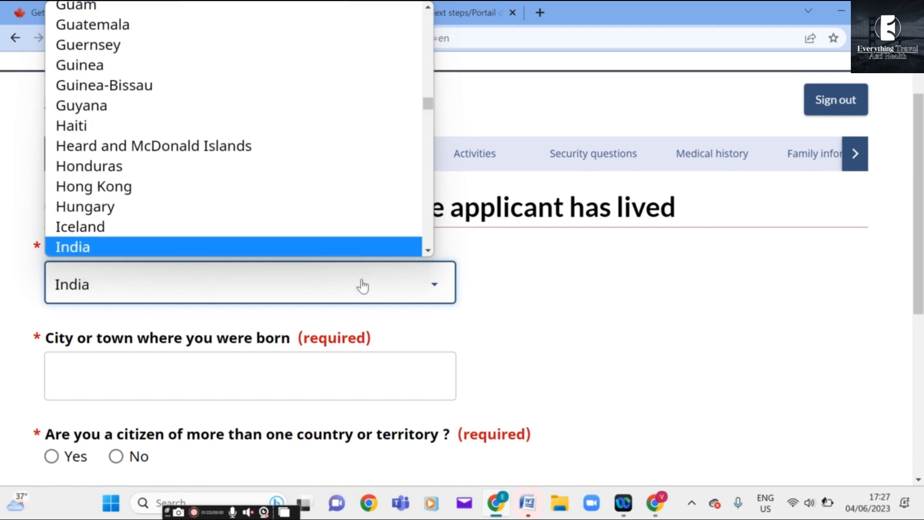
pyautogui.press('Down')
pyautogui.press('Up')
pyautogui.press('Return')
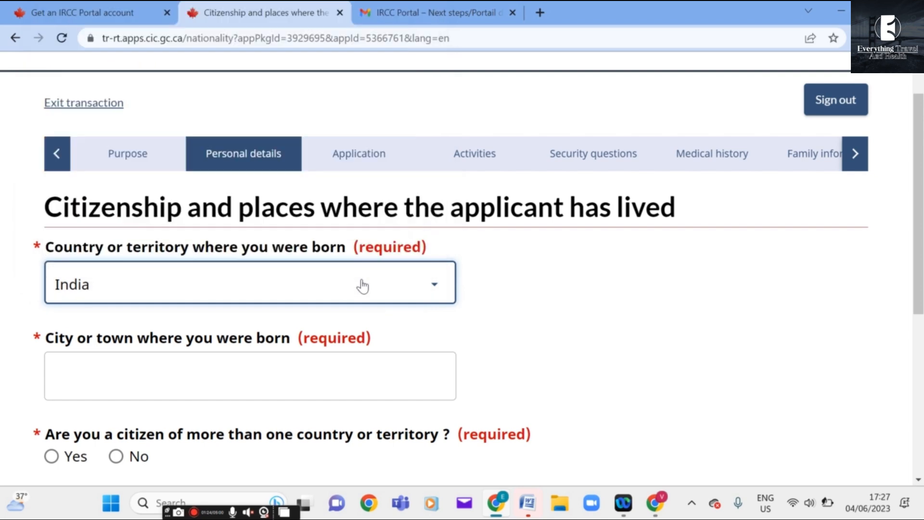
pyautogui.click(152, 370)
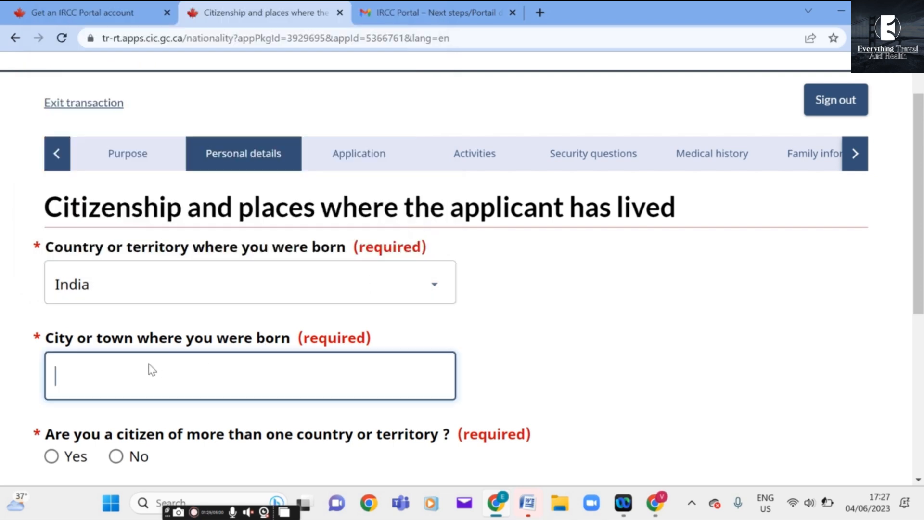
pyautogui.write('Kolkata')
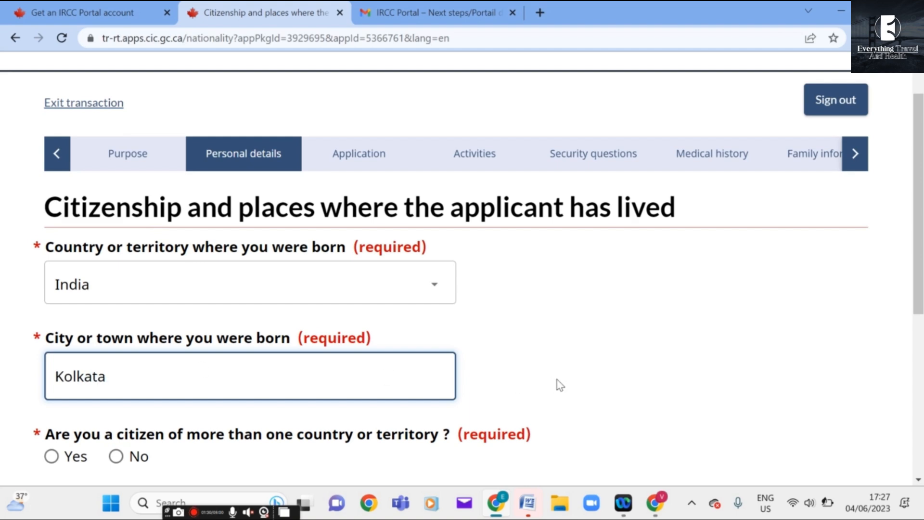
# - Answer No to holding multiple citizenships
pyautogui.scroll(-2, 919, 265)
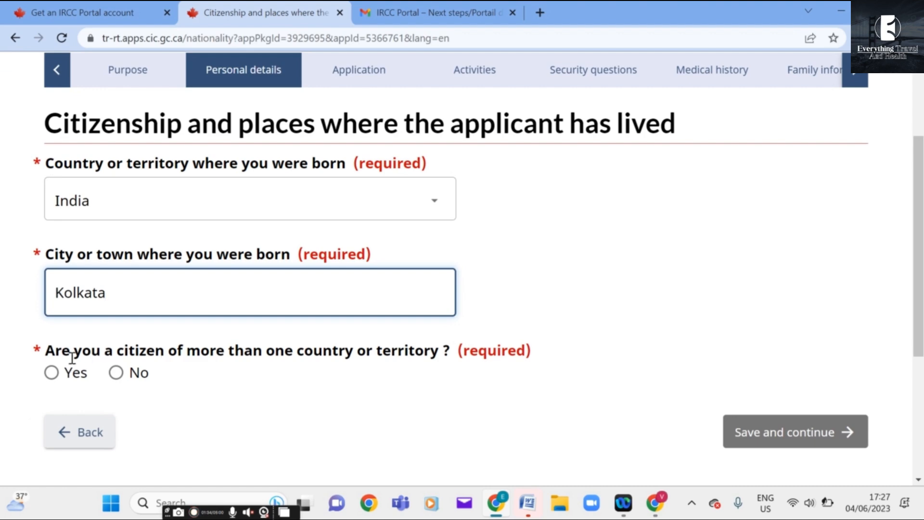
pyautogui.click(118, 373)
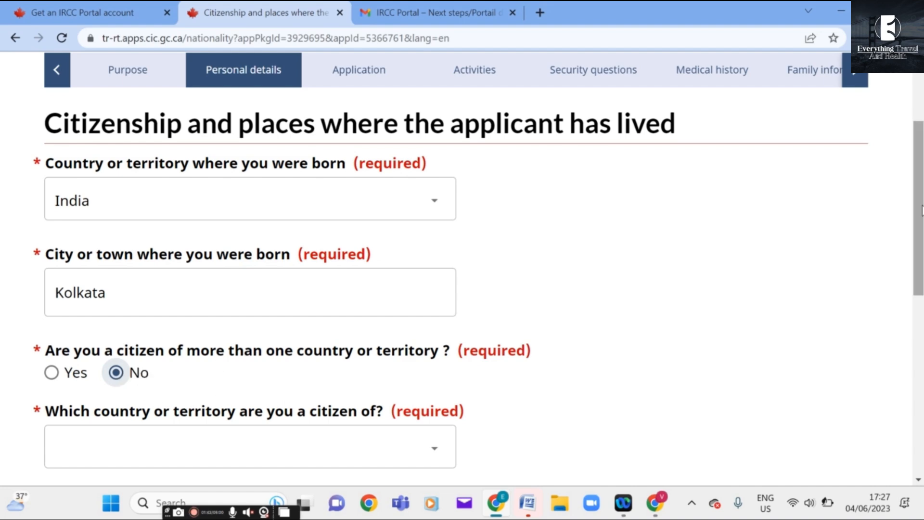
pyautogui.scroll(-3, 920, 209)
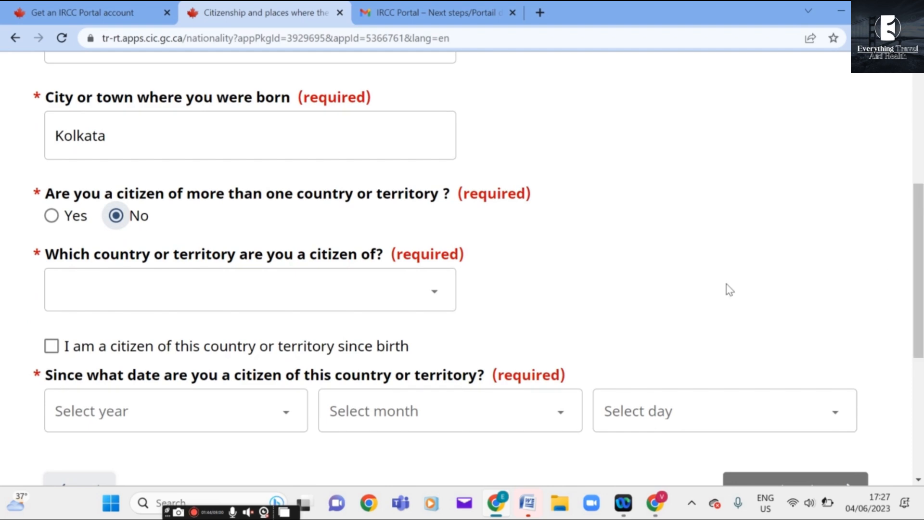
# - Choose India as the citizenship country, held since birth
pyautogui.click(380, 301)
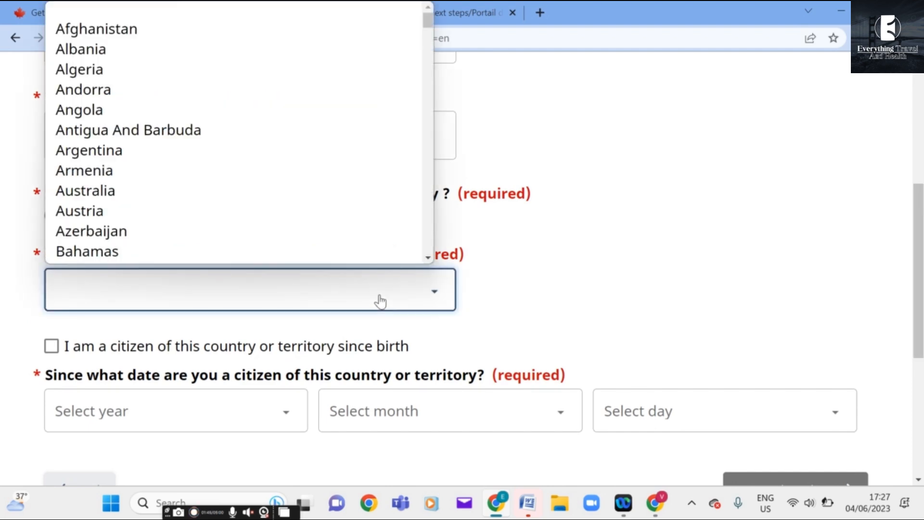
pyautogui.press('i')
pyautogui.press('n')
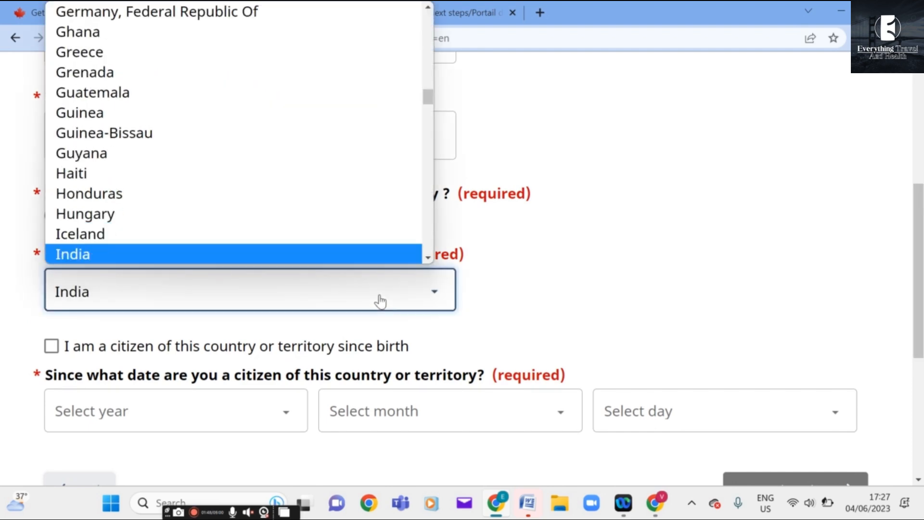
pyautogui.press('Return')
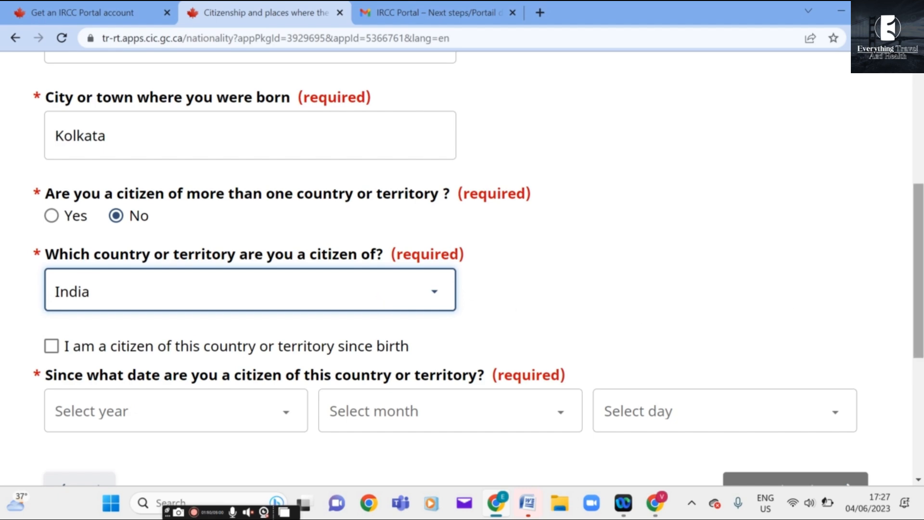
pyautogui.moveTo(919, 261); pyautogui.dragTo(921, 294)
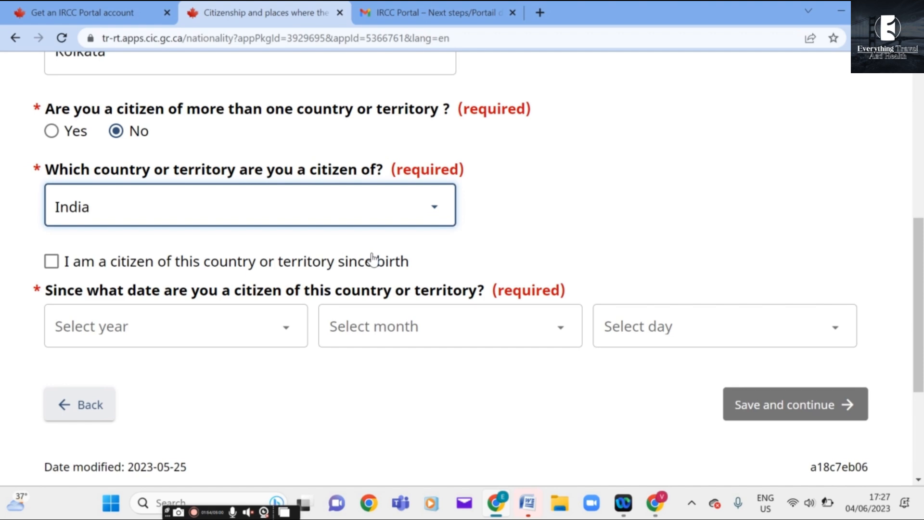
pyautogui.click(52, 263)
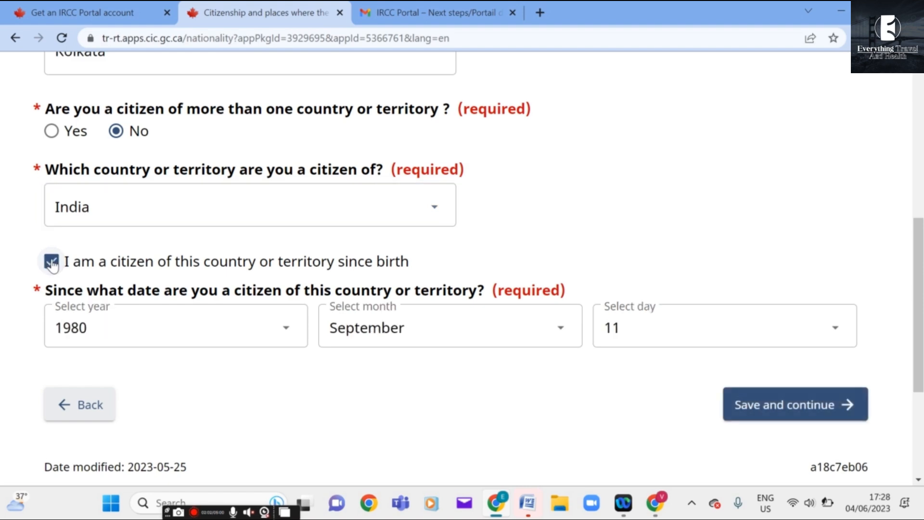
pyautogui.click(52, 263)
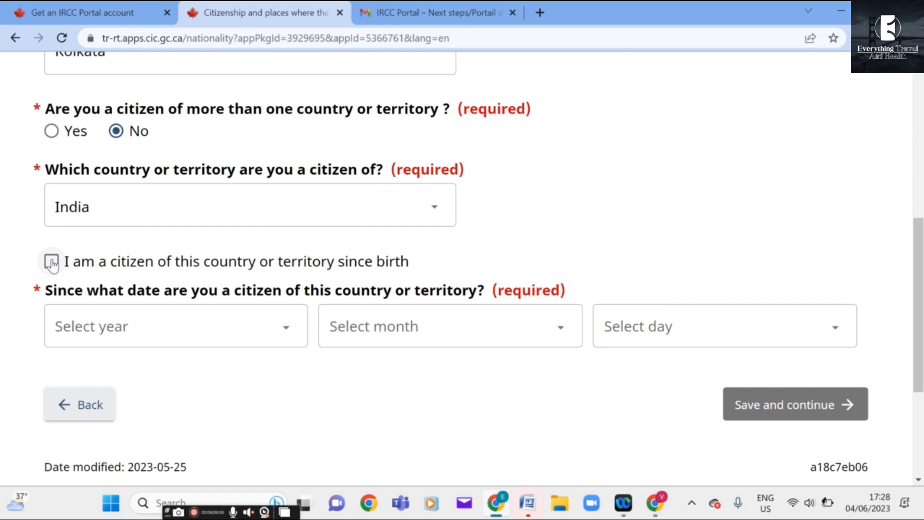
pyautogui.click(52, 262)
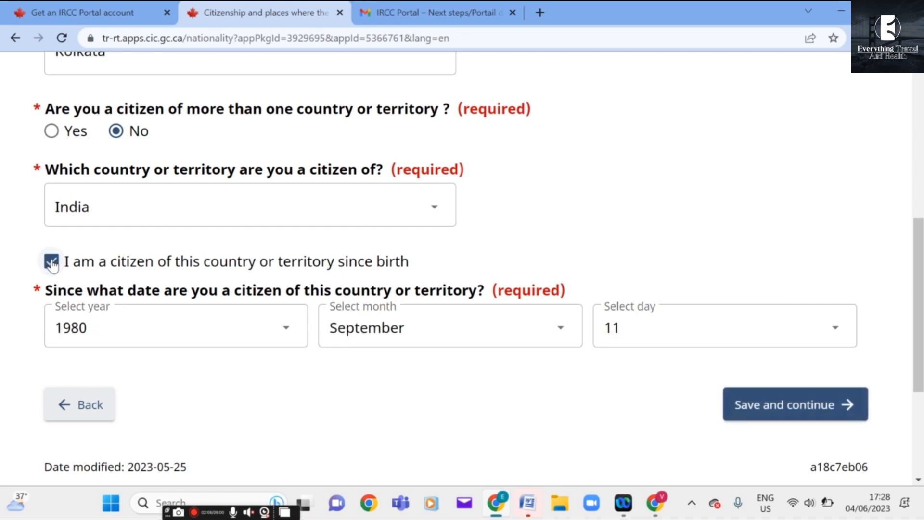
# - Save the Citizenship page and continue to the National identity document page
pyautogui.click(745, 403)
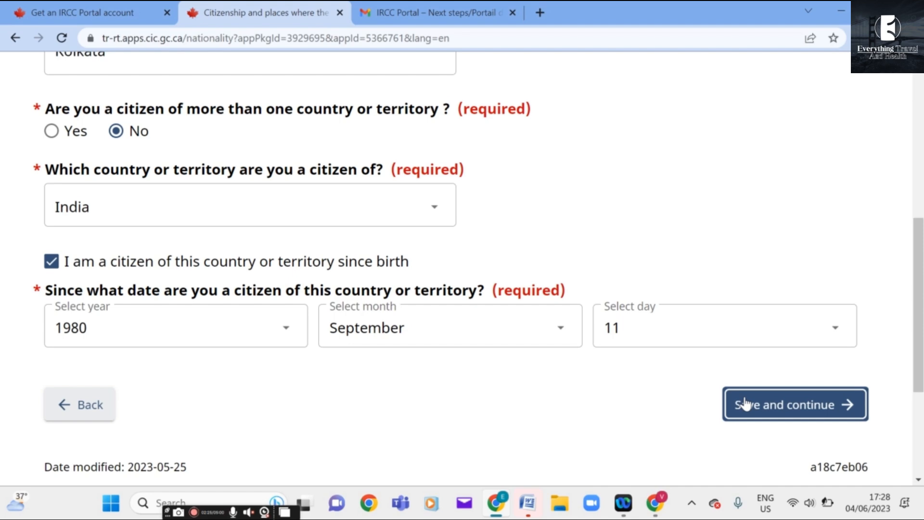
pyautogui.click(743, 397)
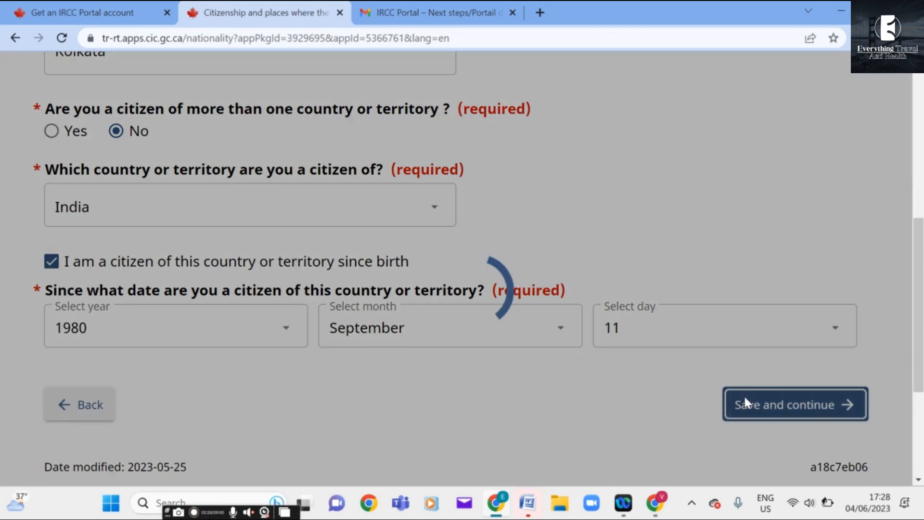
pyautogui.scroll(-1, 922, 250)
pyautogui.scroll(-2, 922, 250)
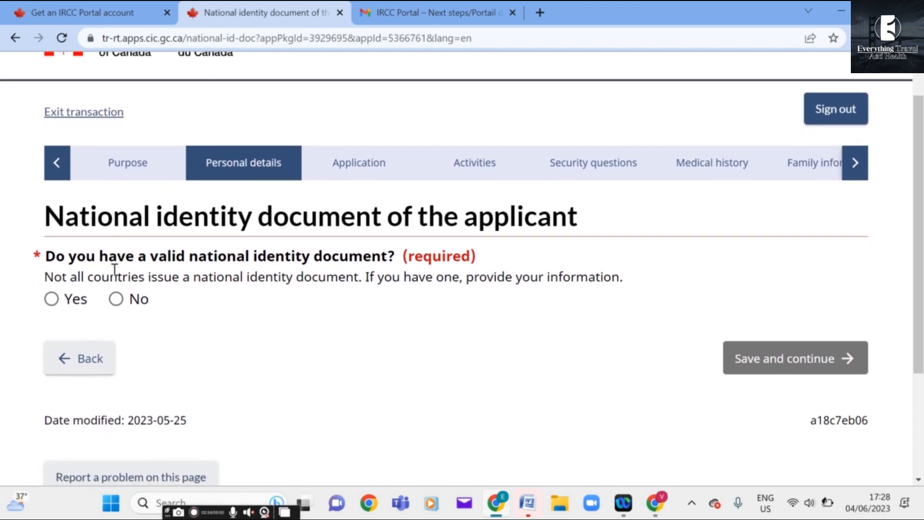
# - Answer Yes to having a national identity document, then enter and confirm its number
pyautogui.click(53, 299)
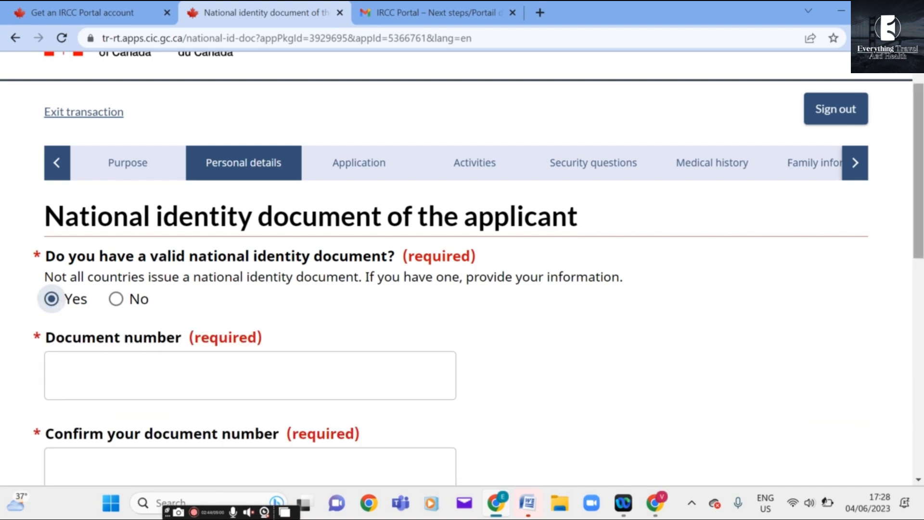
pyautogui.moveTo(920, 197); pyautogui.dragTo(856, 275)
pyautogui.click(272, 184)
pyautogui.click(272, 184)
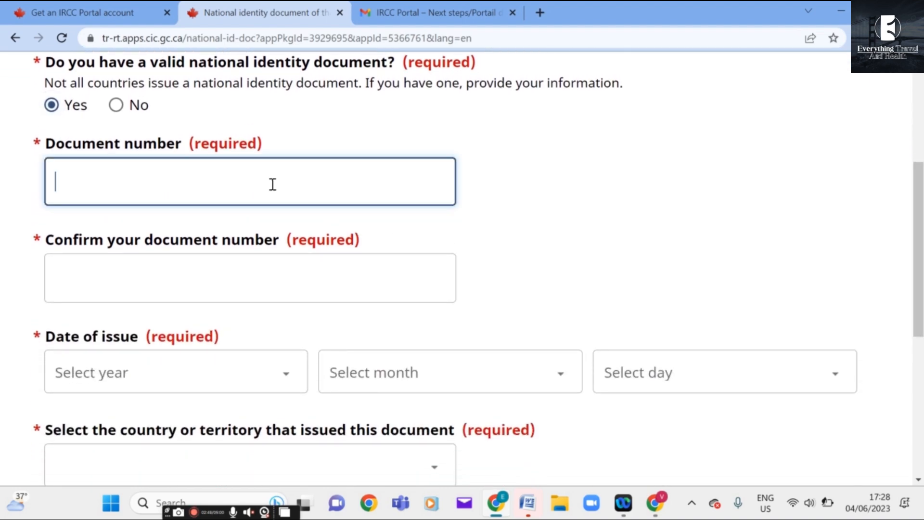
pyautogui.write('1234567')
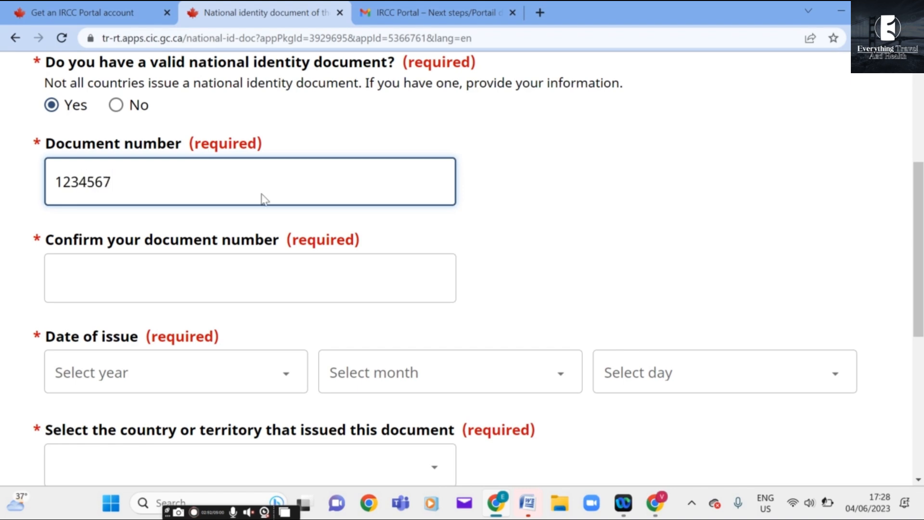
pyautogui.click(151, 300)
pyautogui.write('1234567')
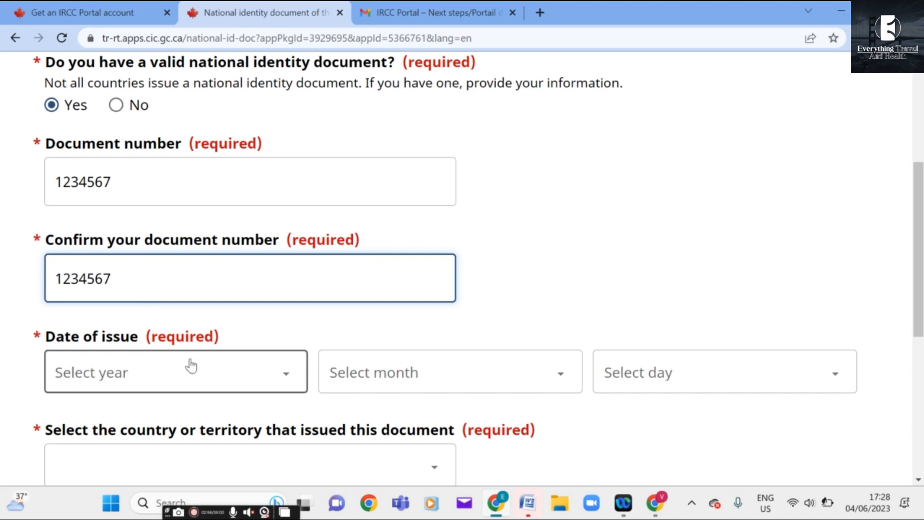
pyautogui.click(191, 366)
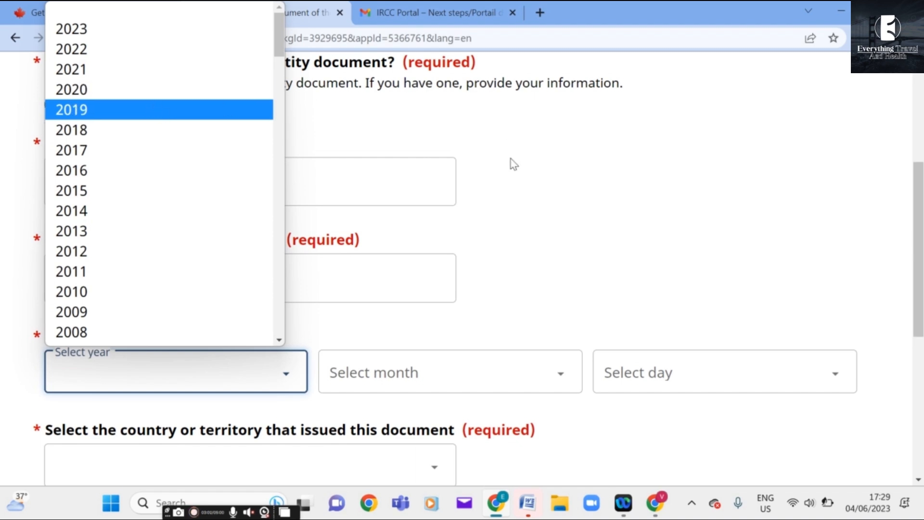
pyautogui.click(509, 182)
pyautogui.click(175, 198)
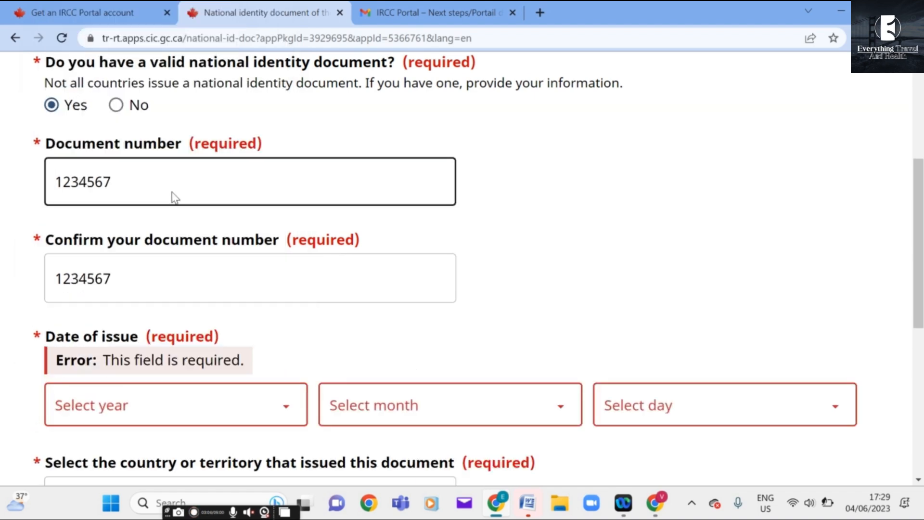
pyautogui.write('8')
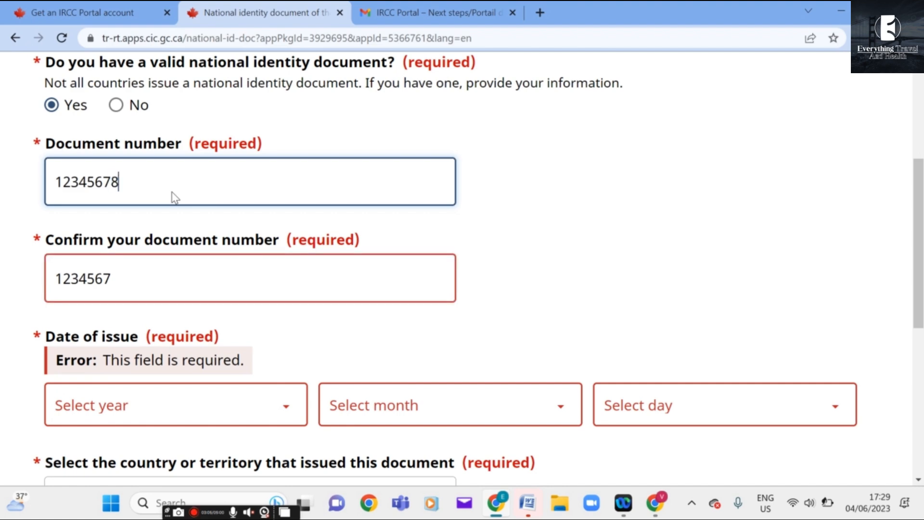
pyautogui.click(135, 281)
pyautogui.write('8')
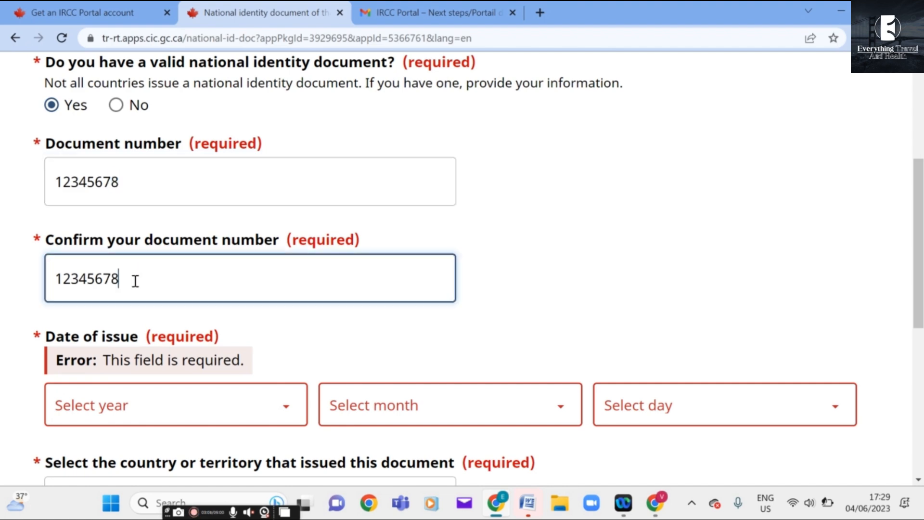
# - Set the issue date to 1 April 2020 and India as issuing country, then save
pyautogui.click(247, 409)
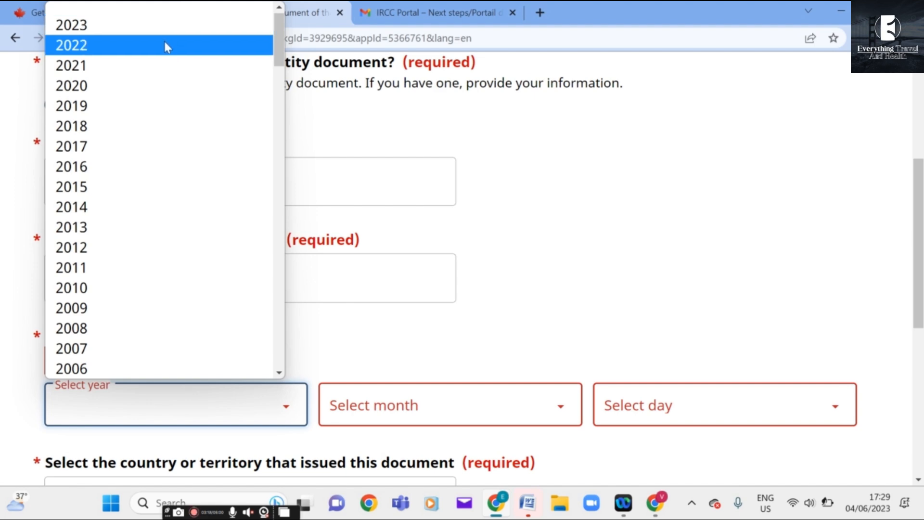
pyautogui.click(157, 86)
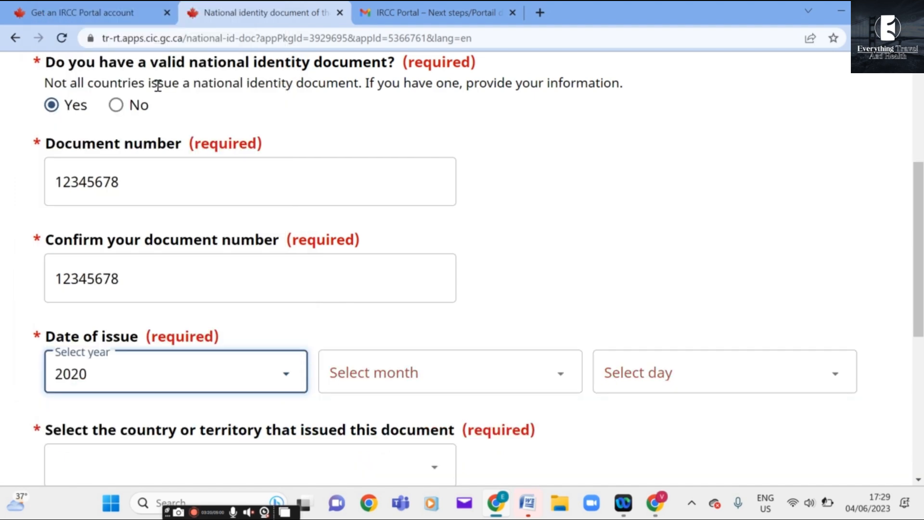
pyautogui.click(359, 375)
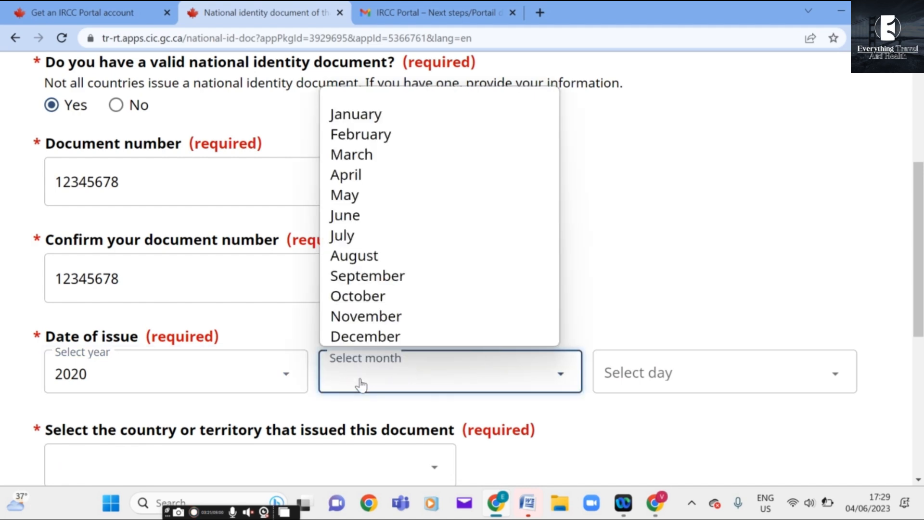
pyautogui.click(375, 188)
pyautogui.click(635, 378)
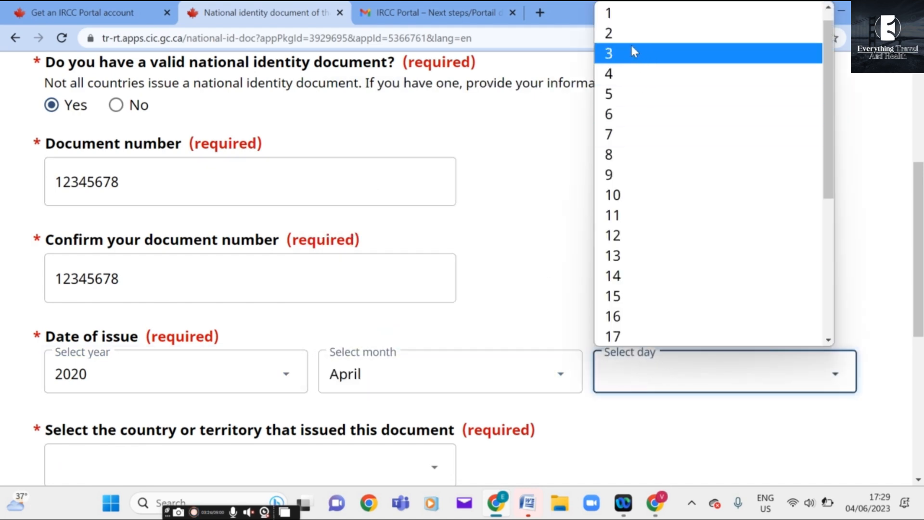
pyautogui.click(621, 18)
pyautogui.click(174, 468)
pyautogui.press('i')
pyautogui.press('n')
pyautogui.press('Return')
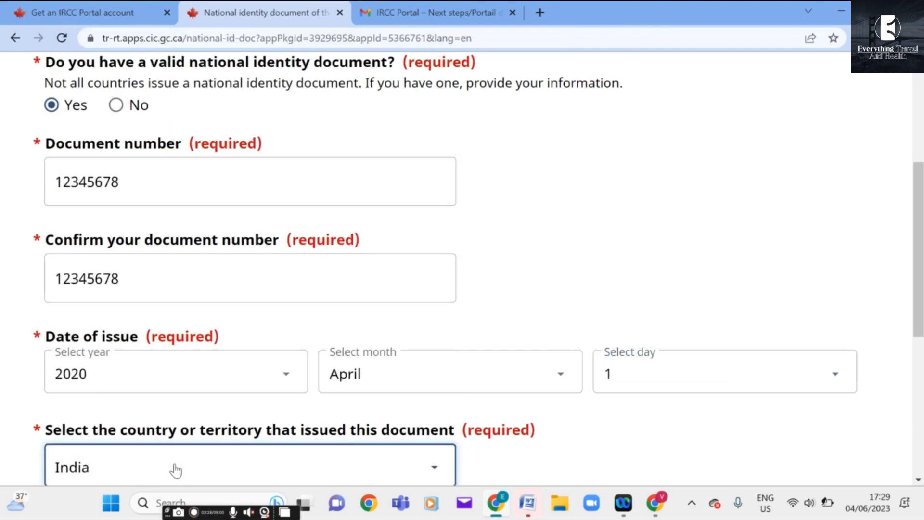
pyautogui.scroll(-4, 619, 433)
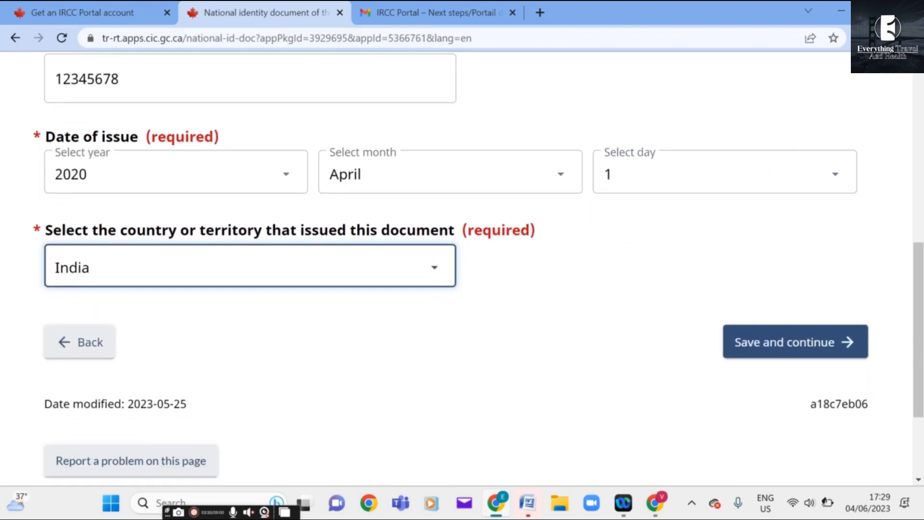
pyautogui.click(780, 345)
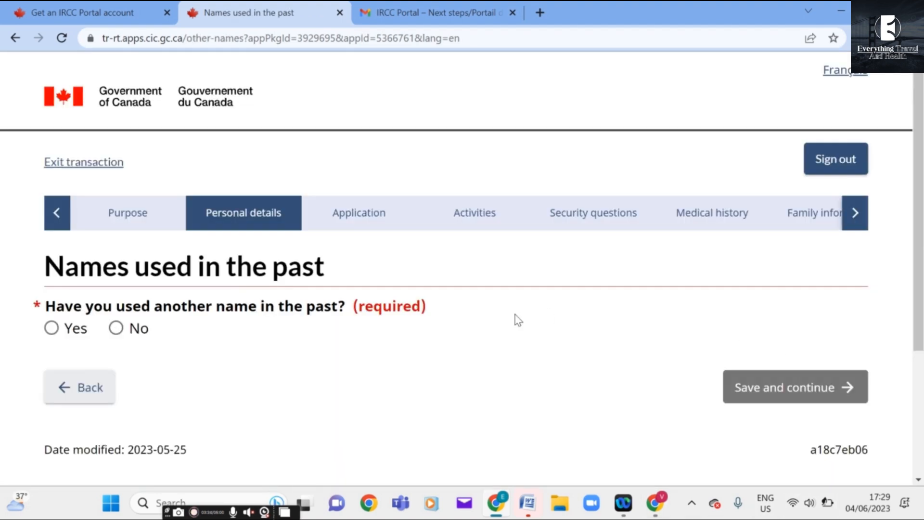
# - Answer No to having used another name in the past and save the page
pyautogui.click(120, 331)
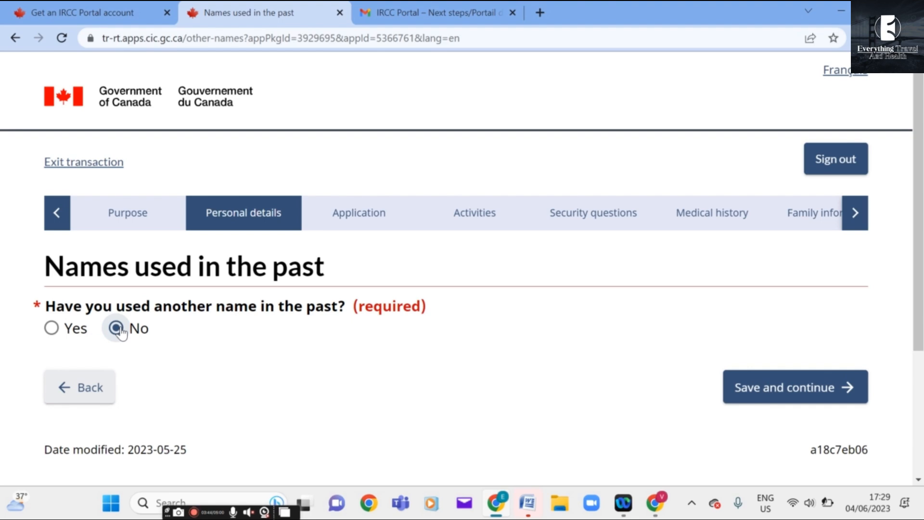
pyautogui.click(52, 328)
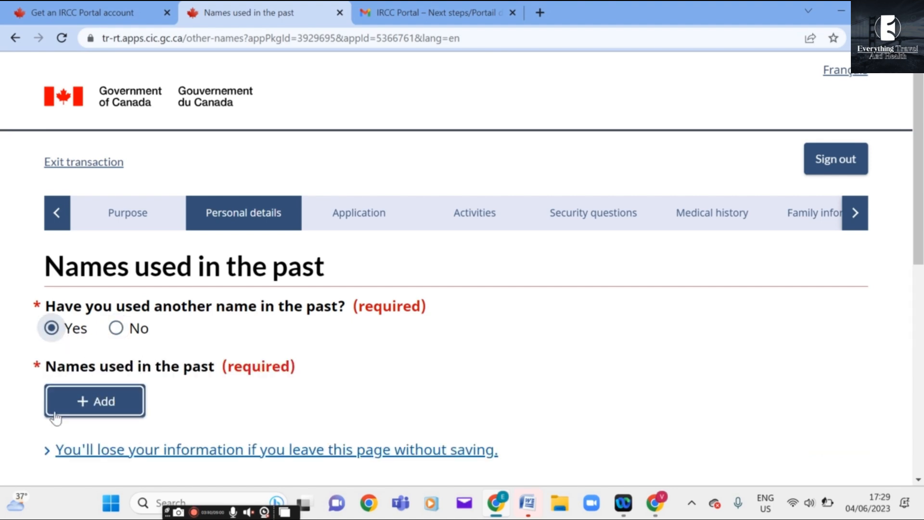
pyautogui.click(118, 330)
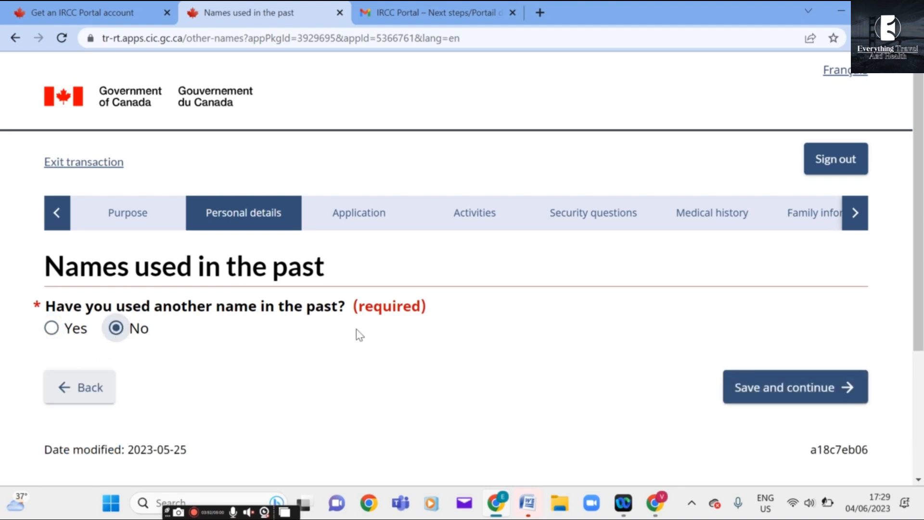
pyautogui.click(753, 387)
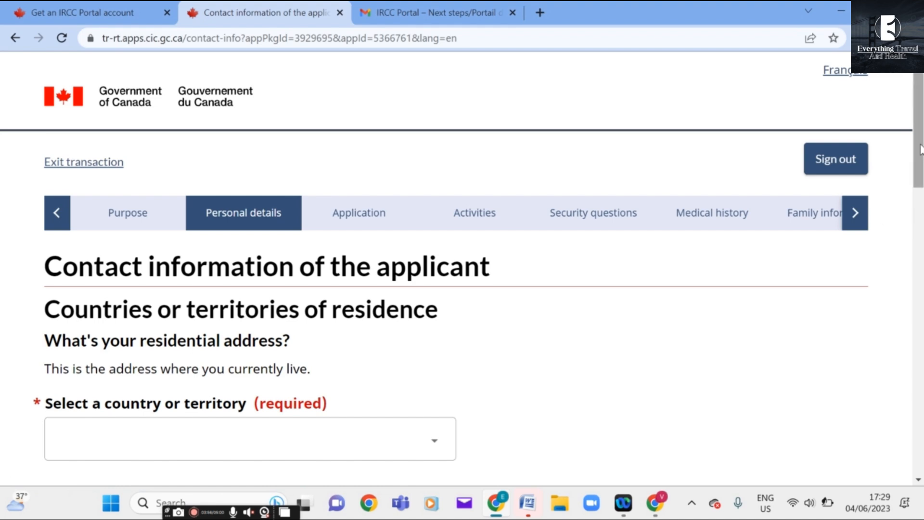
# - Set India as the country of residence and paste in the street address
pyautogui.scroll(-2, 460, 237)
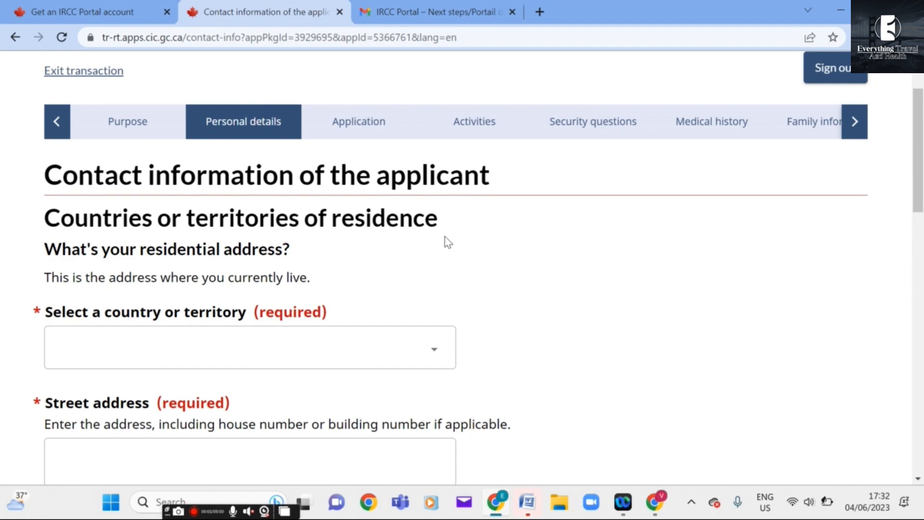
pyautogui.click(305, 350)
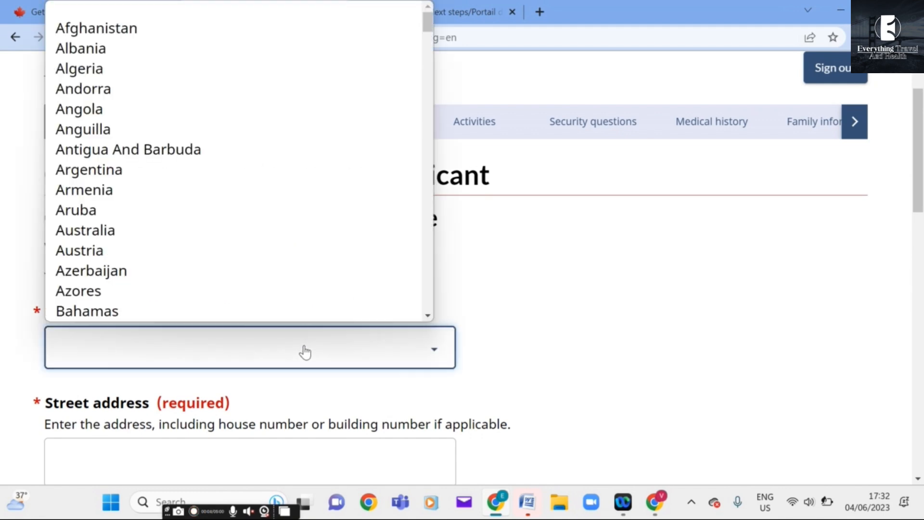
pyautogui.press('i')
pyautogui.press('n')
pyautogui.press('Return')
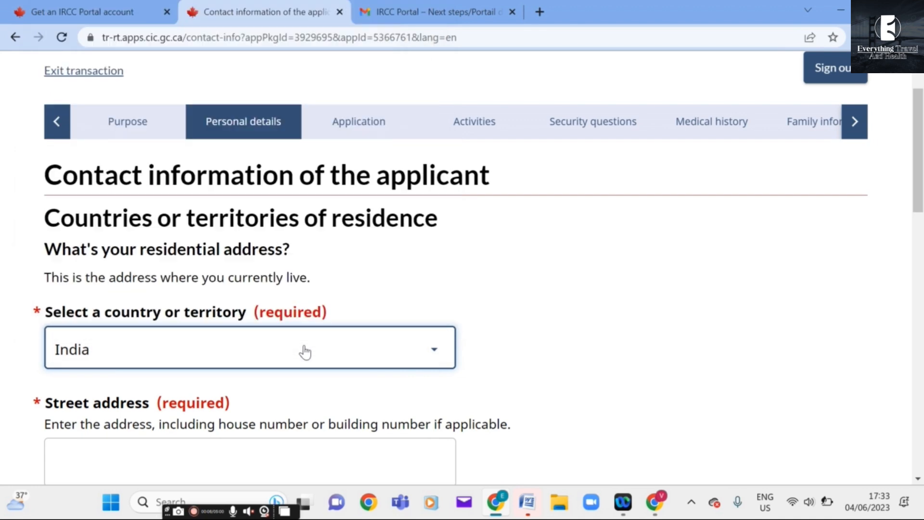
pyautogui.moveTo(921, 154); pyautogui.dragTo(922, 191)
pyautogui.click(334, 337)
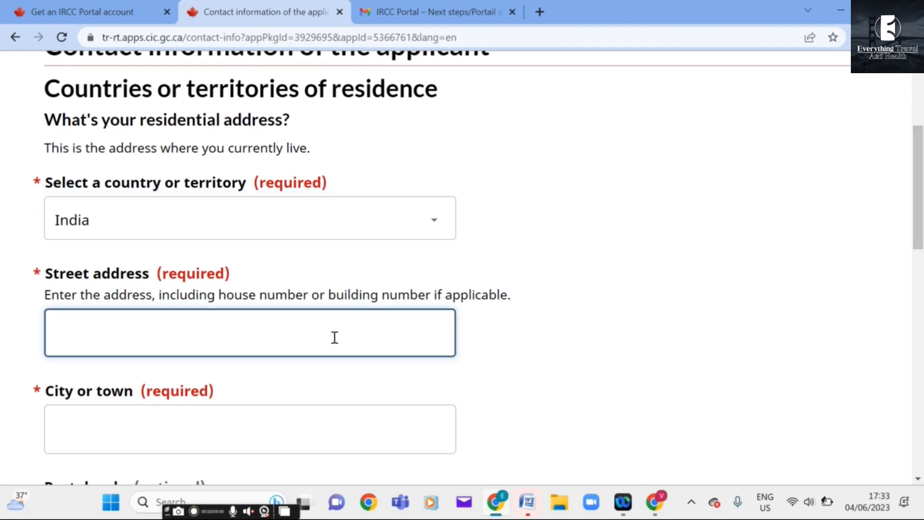
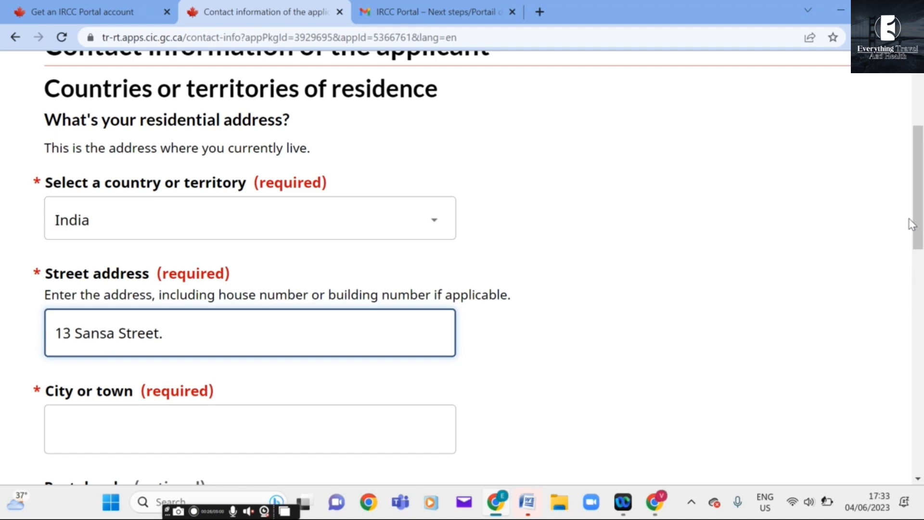
# - Enter Kolkata as the city and a postal code, and mark the mailing address as the same
pyautogui.scroll(-2, 917, 226)
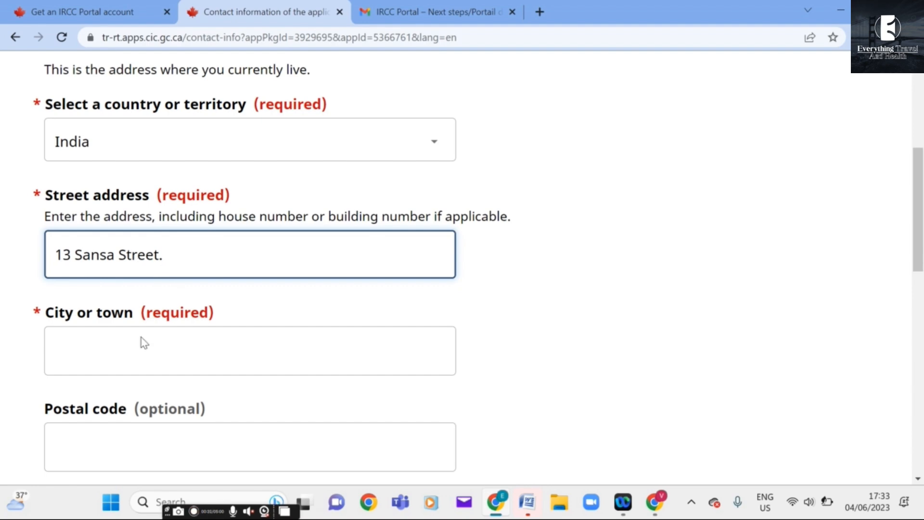
pyautogui.click(117, 353)
pyautogui.write('Kolkata')
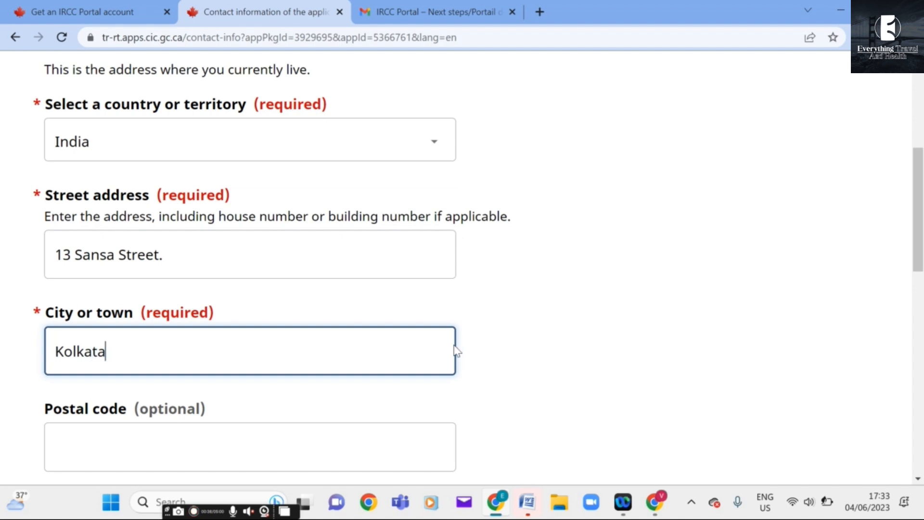
pyautogui.scroll(-1, 454, 350)
pyautogui.scroll(-1, 651, 337)
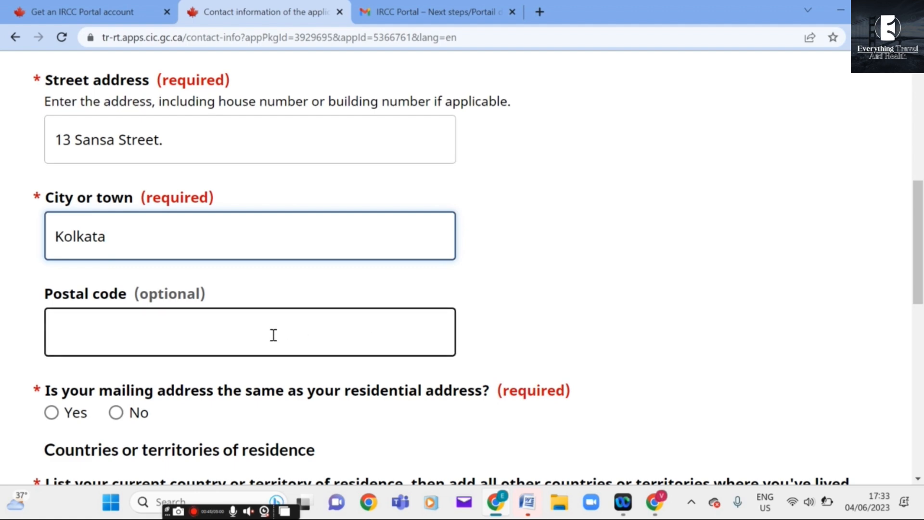
pyautogui.click(273, 334)
pyautogui.write('1234')
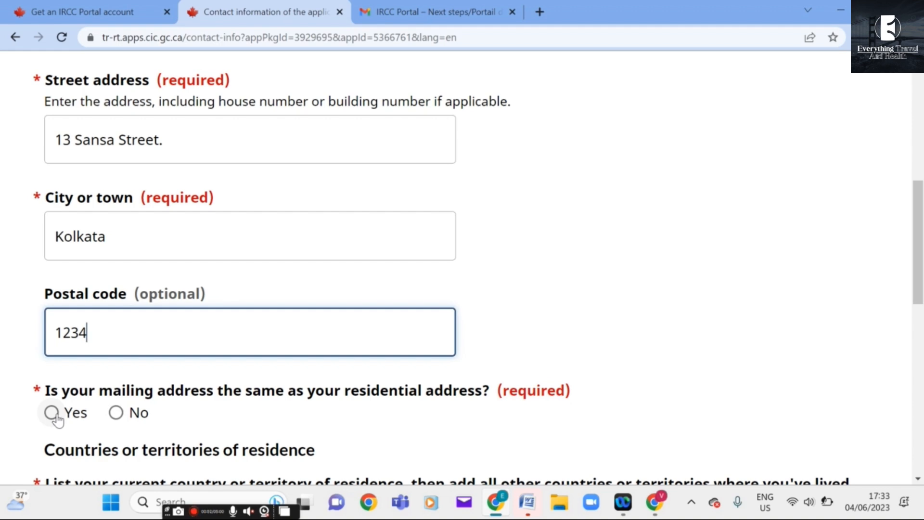
pyautogui.scroll(-3, 56, 419)
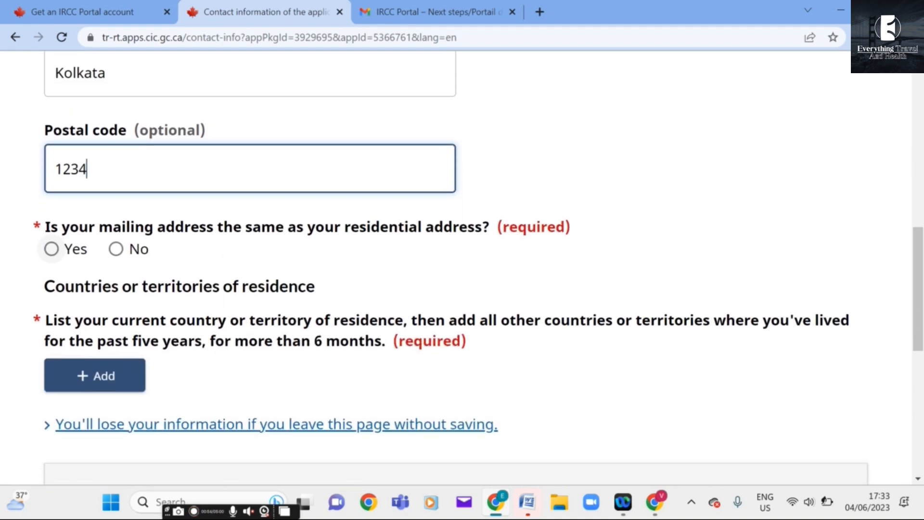
pyautogui.click(51, 250)
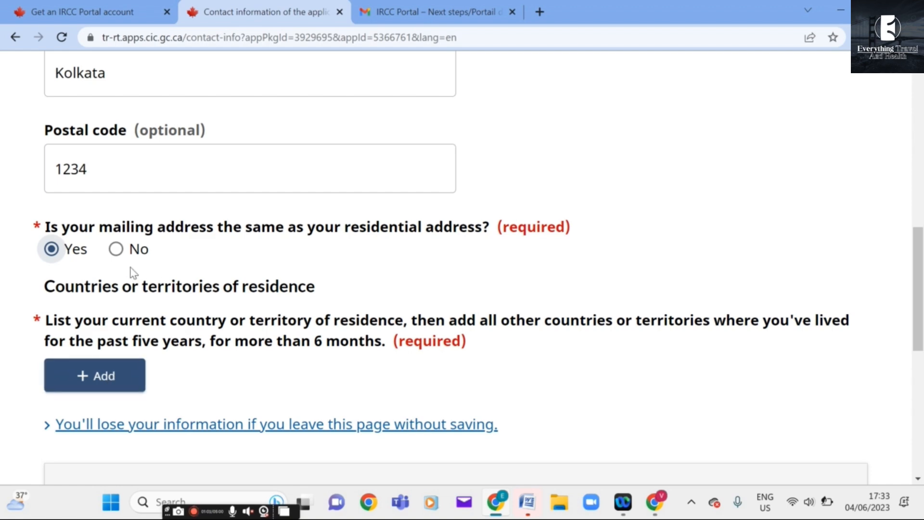
pyautogui.click(116, 249)
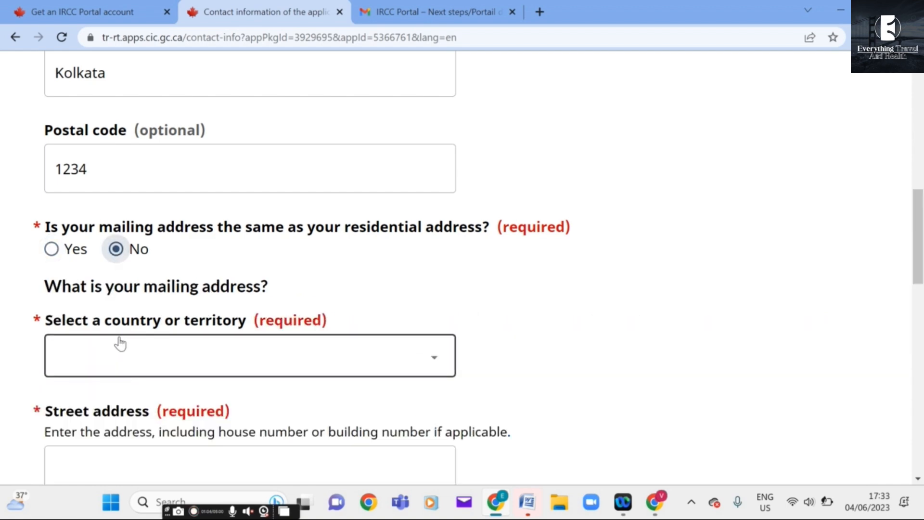
pyautogui.click(51, 249)
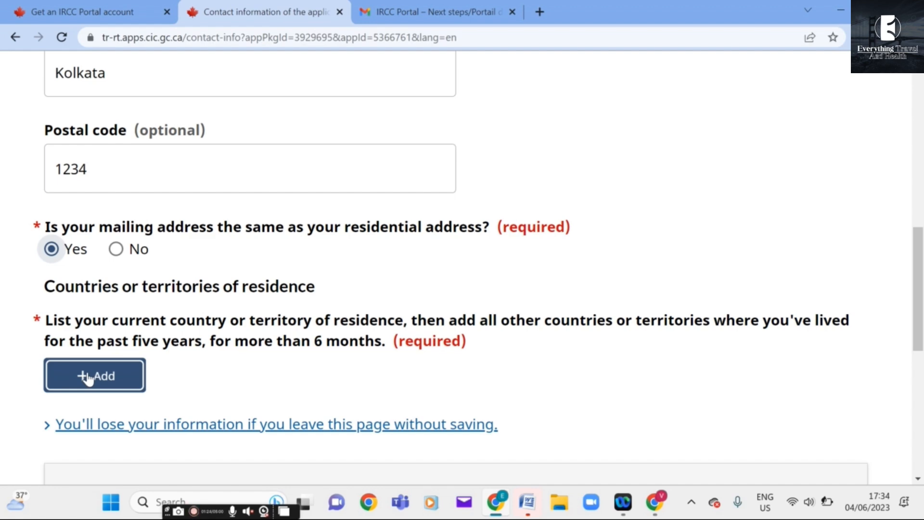
# - Add a country of residence: India with Citizen status
pyautogui.click(88, 378)
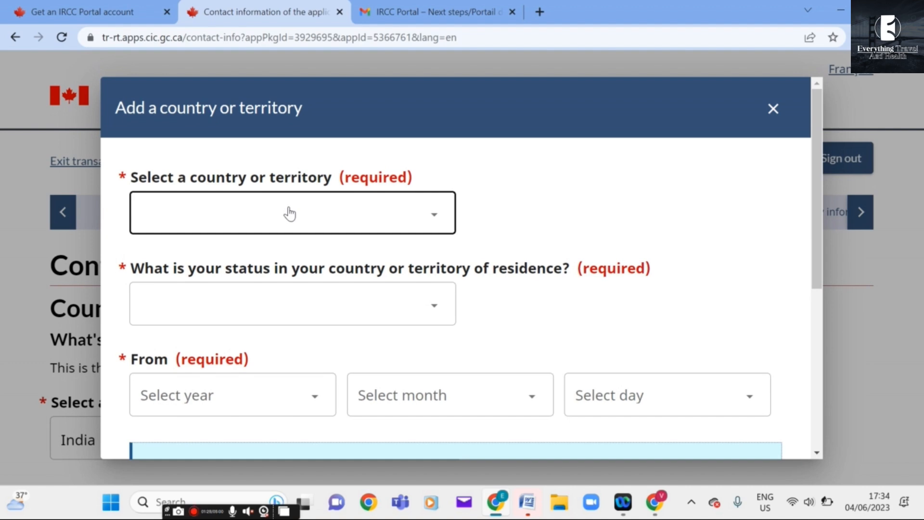
pyautogui.click(289, 214)
pyautogui.write('in')
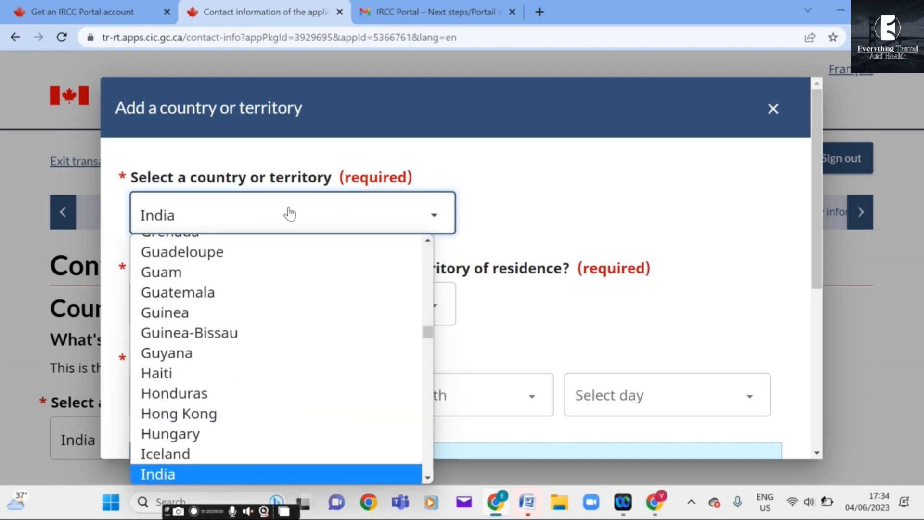
pyautogui.press('Return')
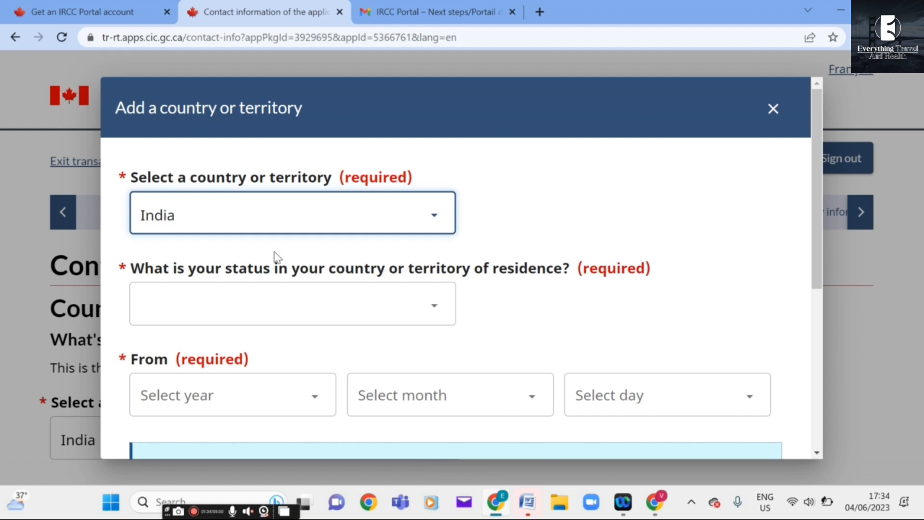
pyautogui.click(259, 302)
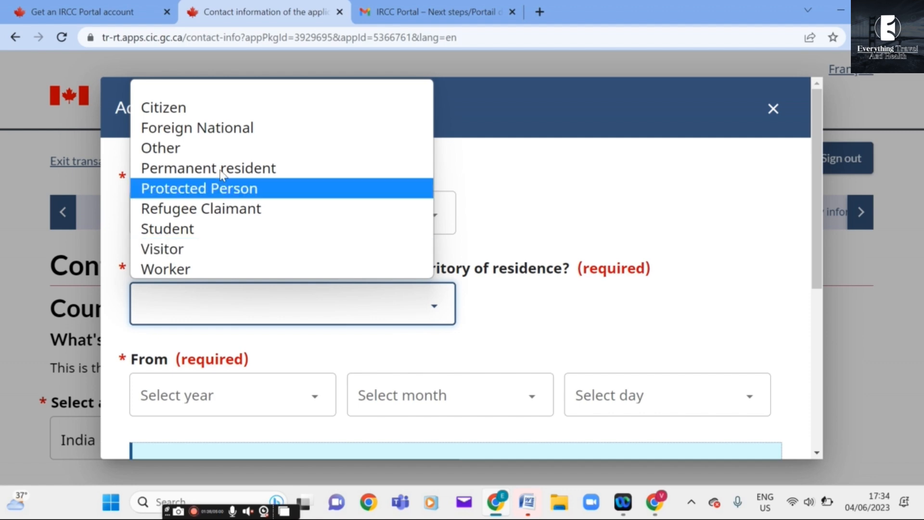
pyautogui.click(199, 112)
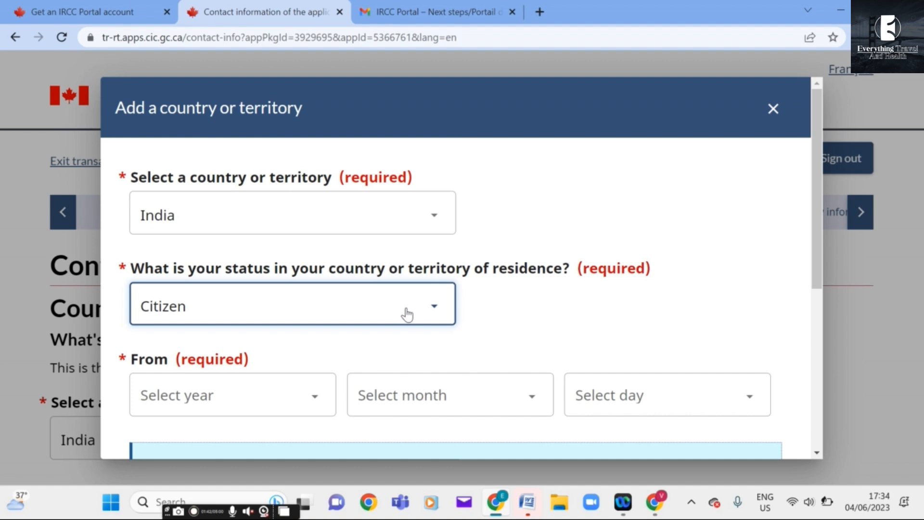
pyautogui.scroll(-2, 407, 314)
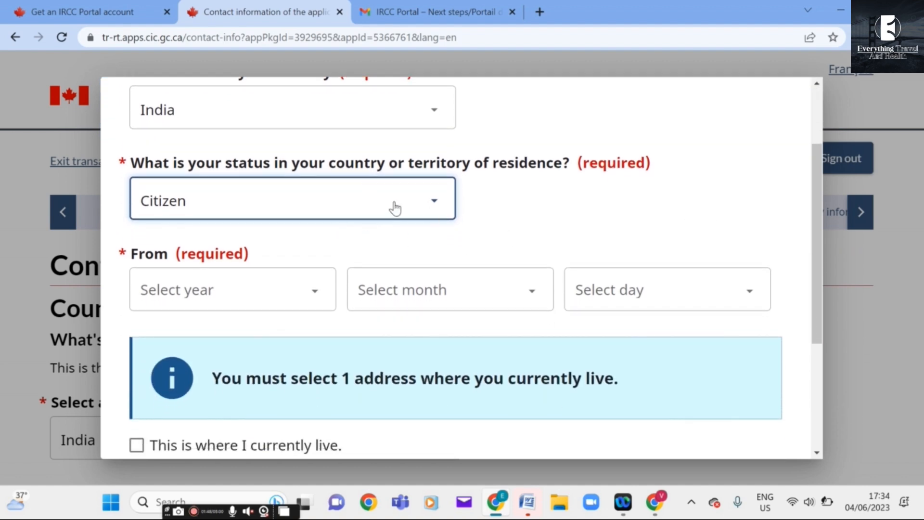
# - Set the start date to 11 September 1980, mark it as the current residence, and save
pyautogui.click(234, 294)
pyautogui.scroll(-15, 222, 116)
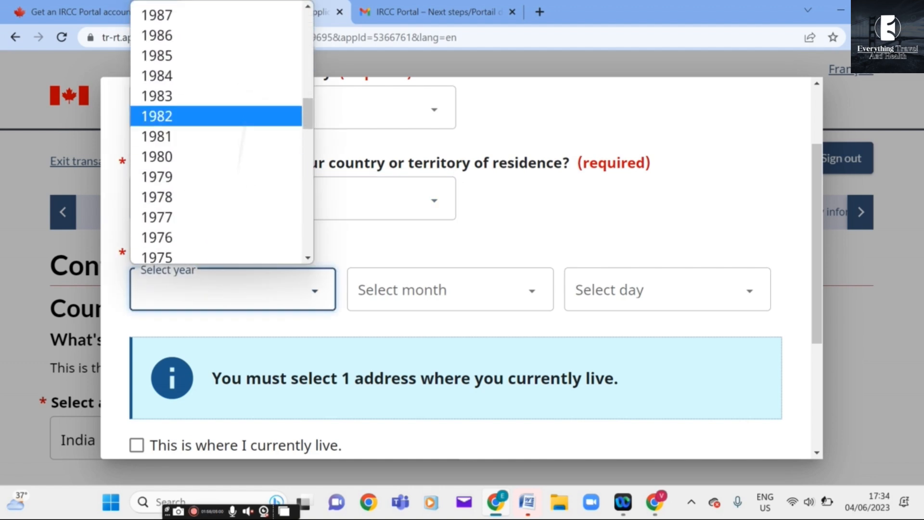
pyautogui.click(190, 143)
pyautogui.click(450, 290)
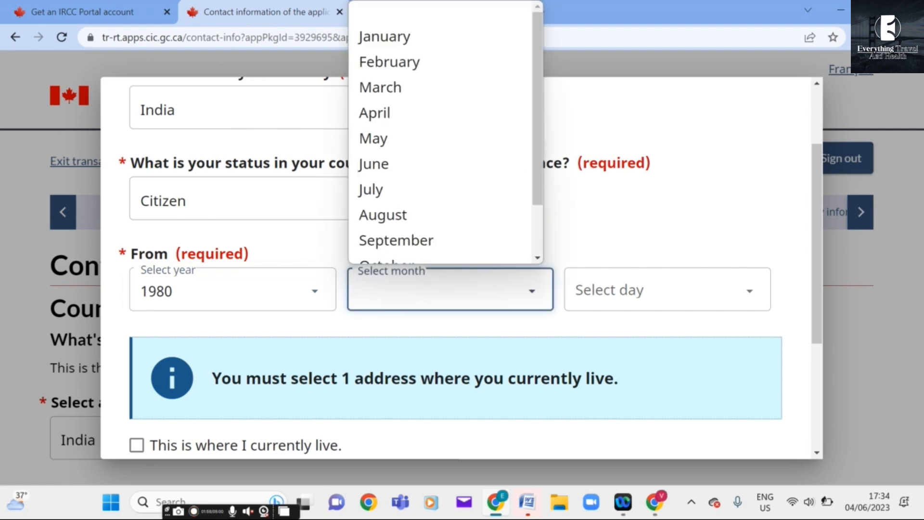
pyautogui.click(396, 240)
pyautogui.click(666, 290)
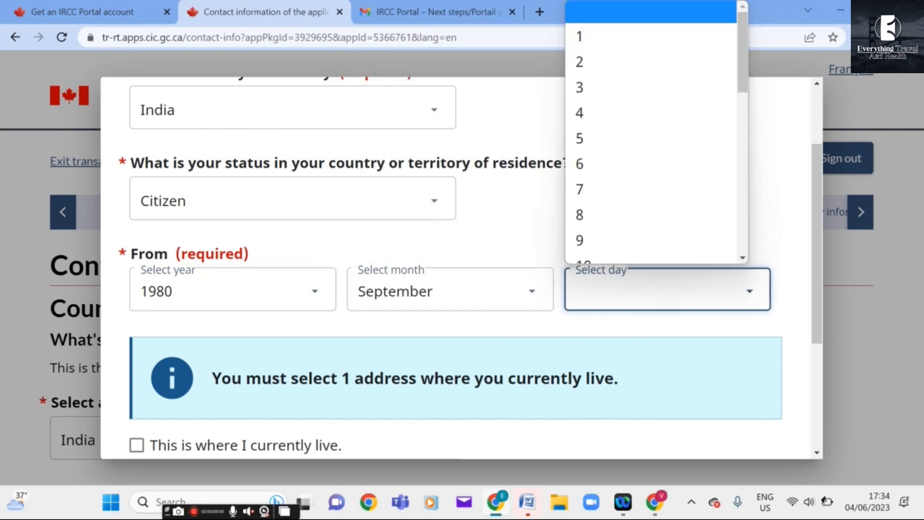
pyautogui.scroll(-2, 626, 212)
pyautogui.click(625, 210)
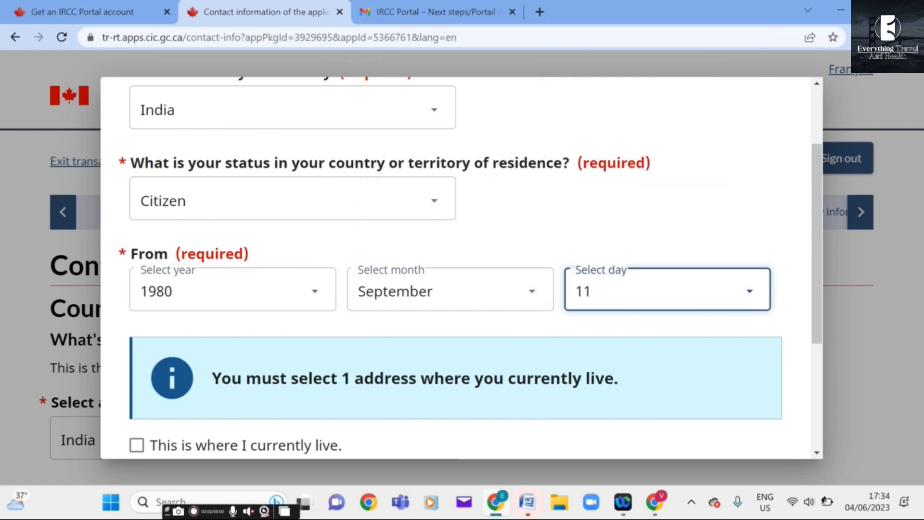
pyautogui.scroll(-3, 456, 267)
pyautogui.click(138, 296)
pyautogui.click(153, 426)
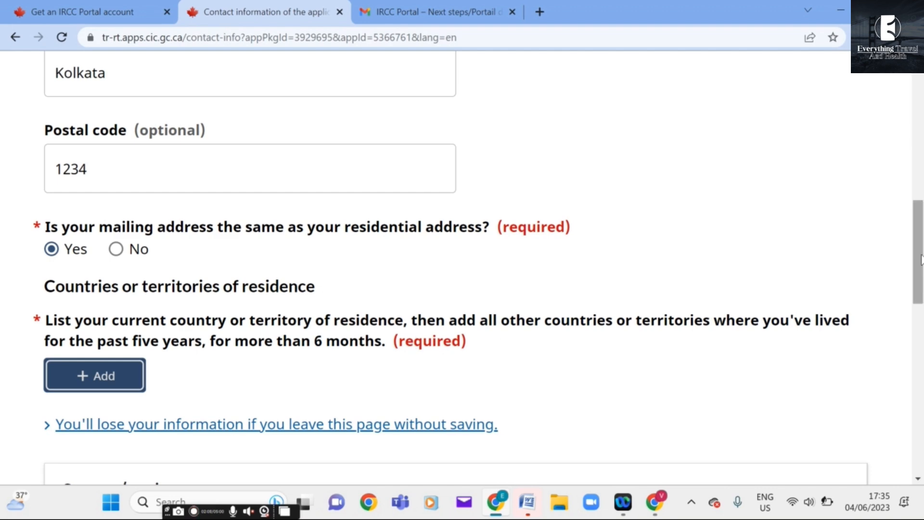
pyautogui.moveTo(914, 251); pyautogui.dragTo(908, 361)
# - Save the contact page, then answer No to already having valid biometrics on file and save
pyautogui.click(821, 473)
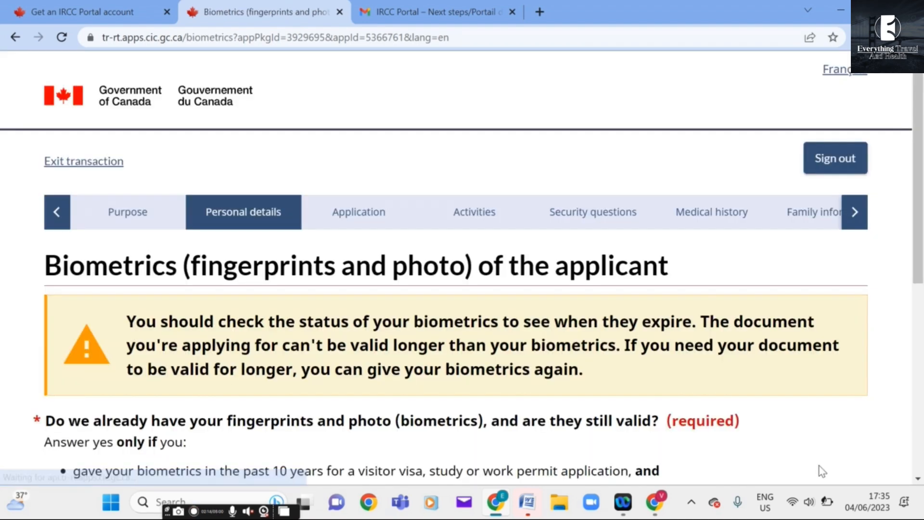
pyautogui.moveTo(921, 193); pyautogui.dragTo(921, 248)
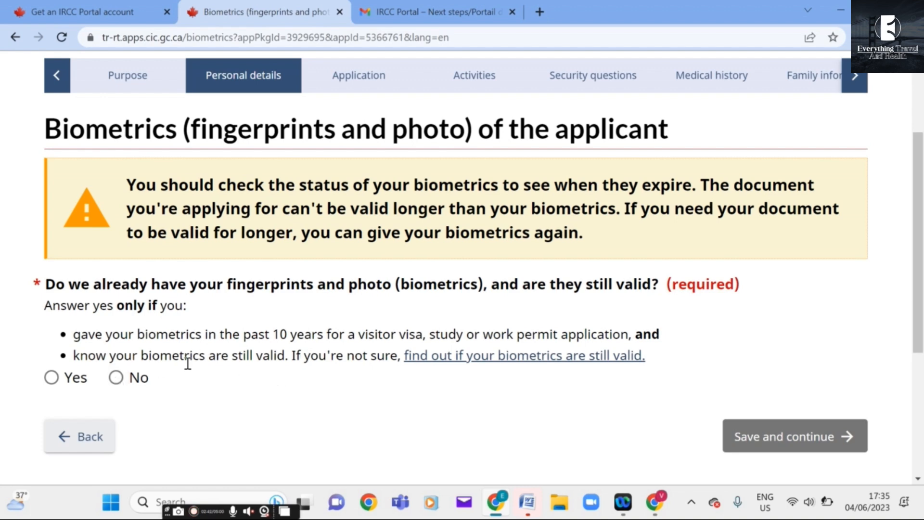
pyautogui.click(116, 377)
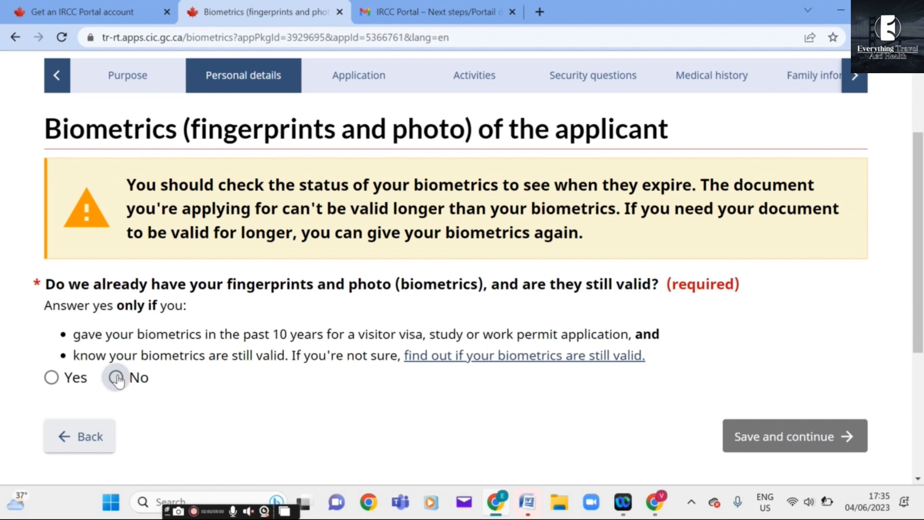
pyautogui.scroll(-3, 709, 313)
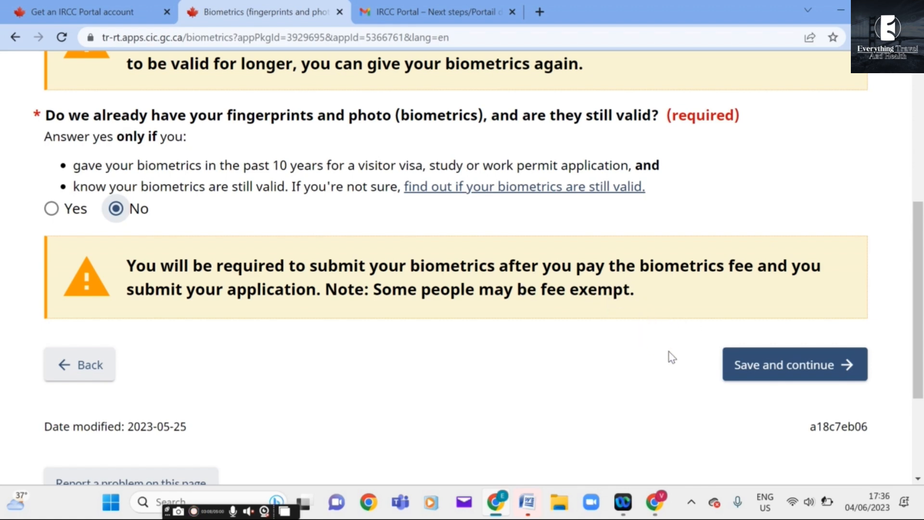
pyautogui.click(766, 367)
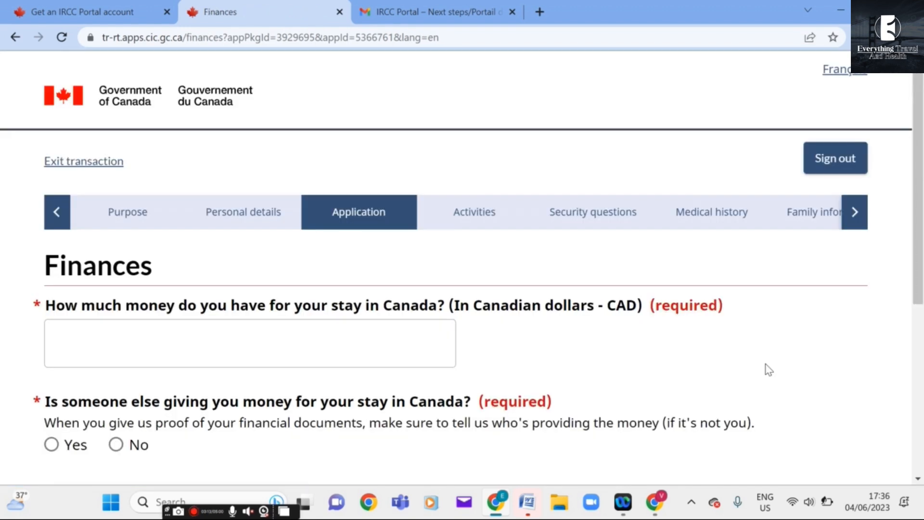
# - Enter 8000 CAD available for the stay with no one else giving money, then save
pyautogui.scroll(-3, 768, 369)
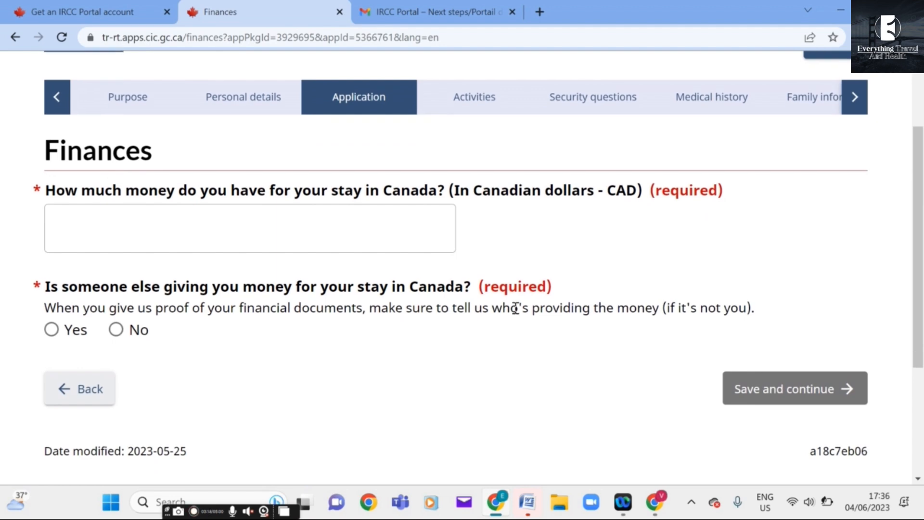
pyautogui.click(264, 221)
pyautogui.click(246, 225)
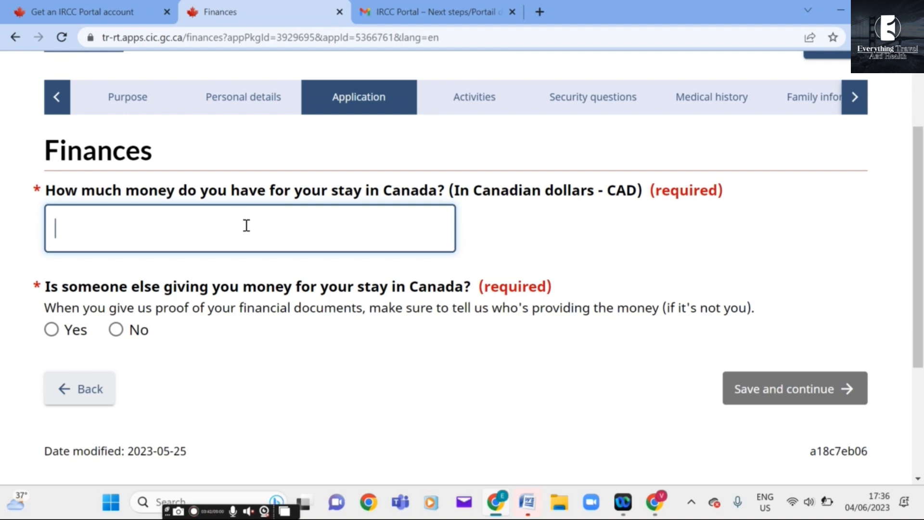
pyautogui.write('$8000')
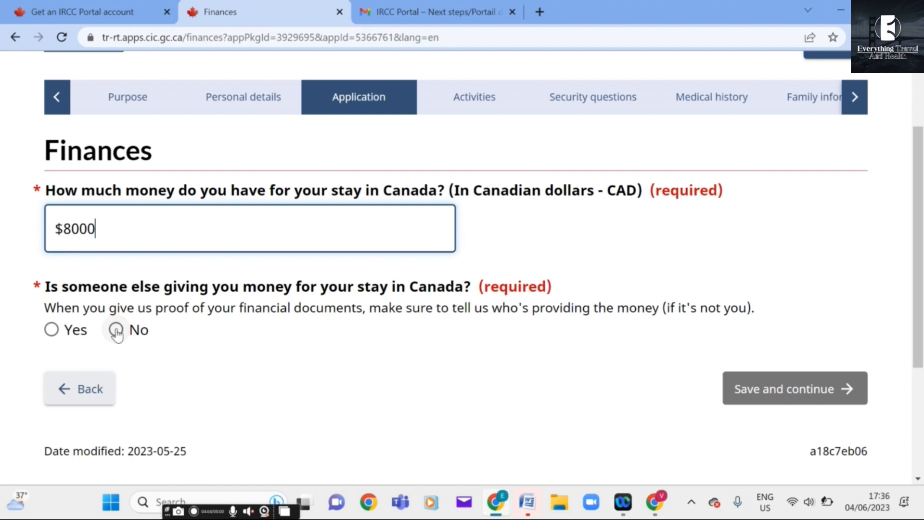
pyautogui.click(51, 330)
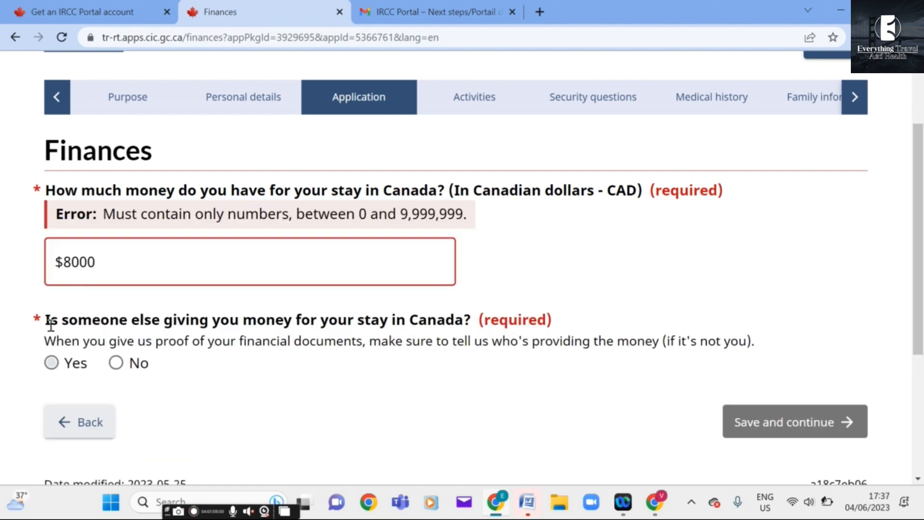
pyautogui.click(52, 363)
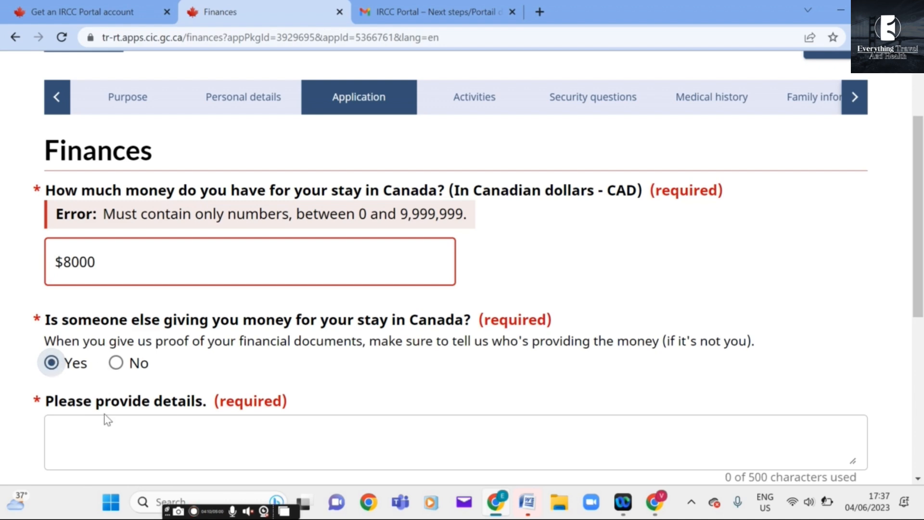
pyautogui.click(137, 363)
pyautogui.click(131, 260)
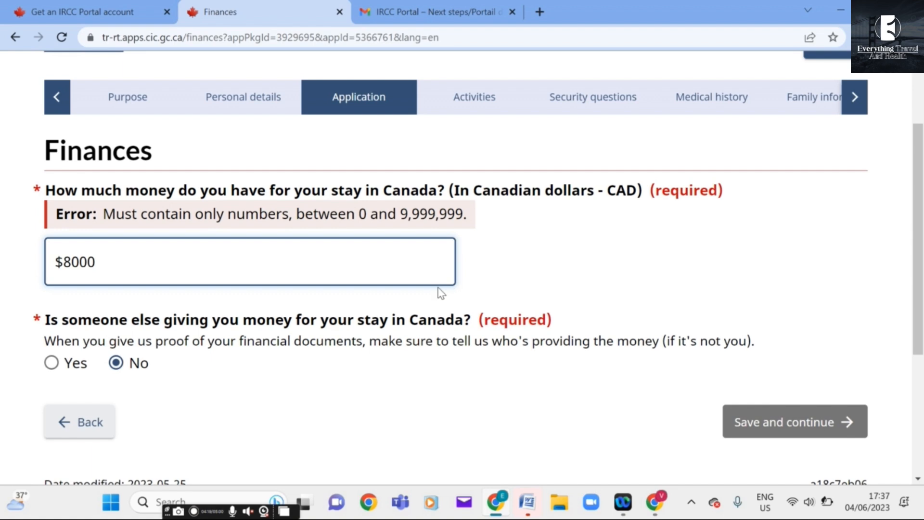
pyautogui.press('BackSpace')
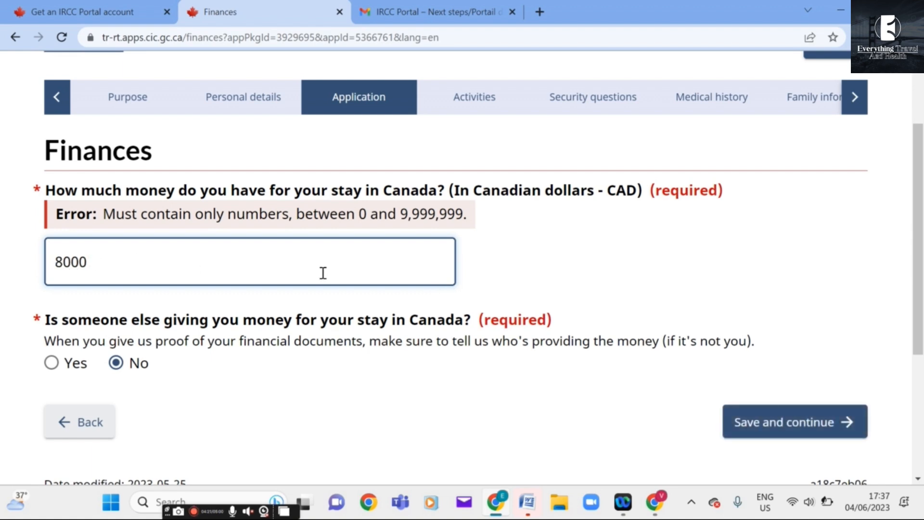
pyautogui.click(837, 422)
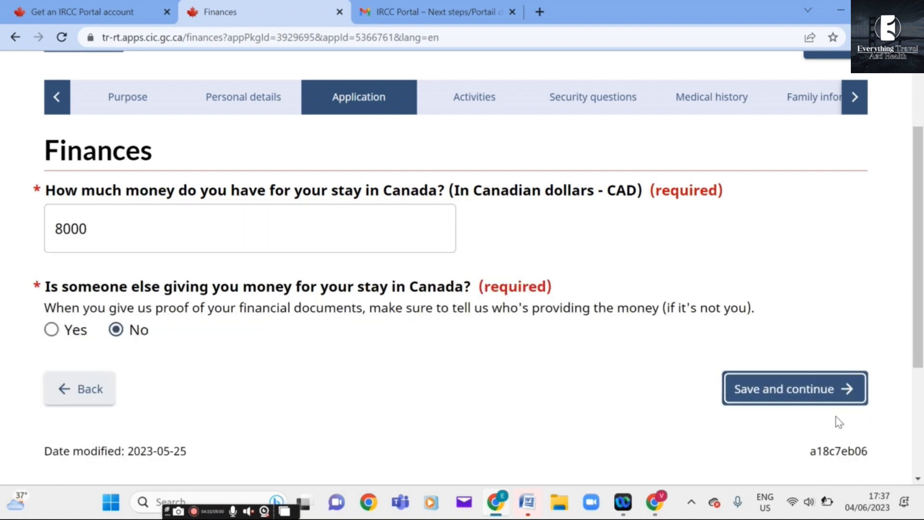
# - Answer Yes to post-secondary study, then cancel the Add education form without adding a program
pyautogui.click(816, 382)
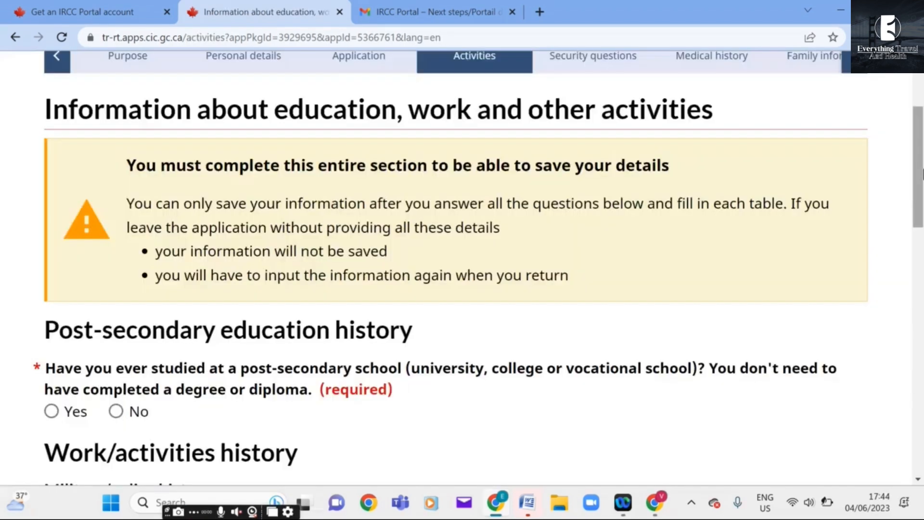
pyautogui.moveTo(919, 158); pyautogui.dragTo(920, 193)
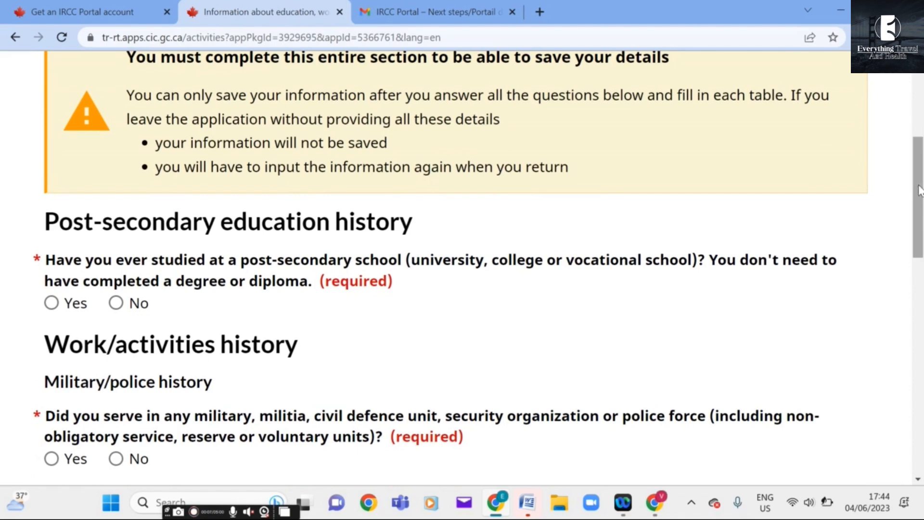
pyautogui.moveTo(920, 193); pyautogui.dragTo(894, 197)
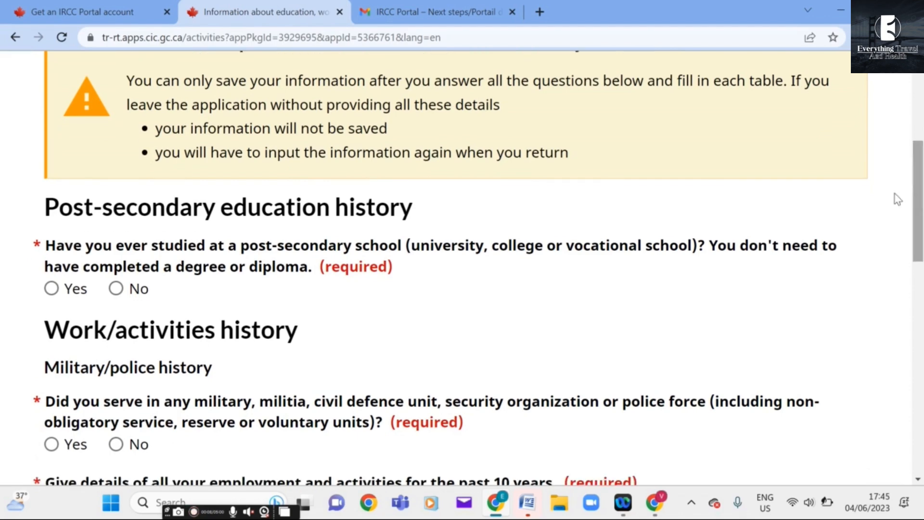
pyautogui.click(52, 289)
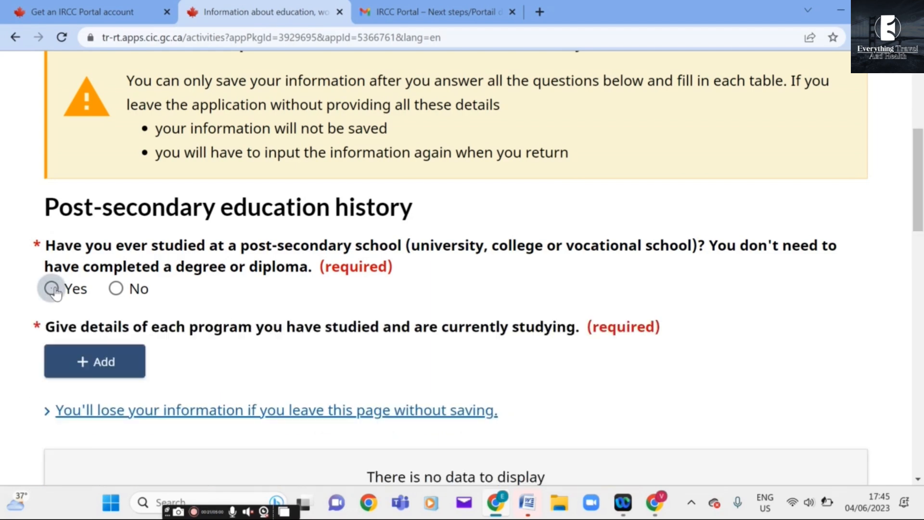
pyautogui.click(100, 364)
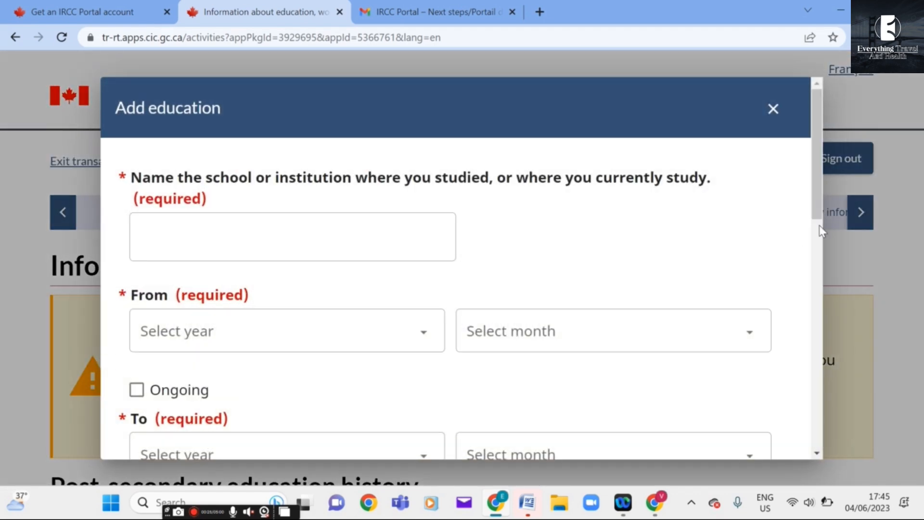
pyautogui.moveTo(818, 174); pyautogui.dragTo(804, 437)
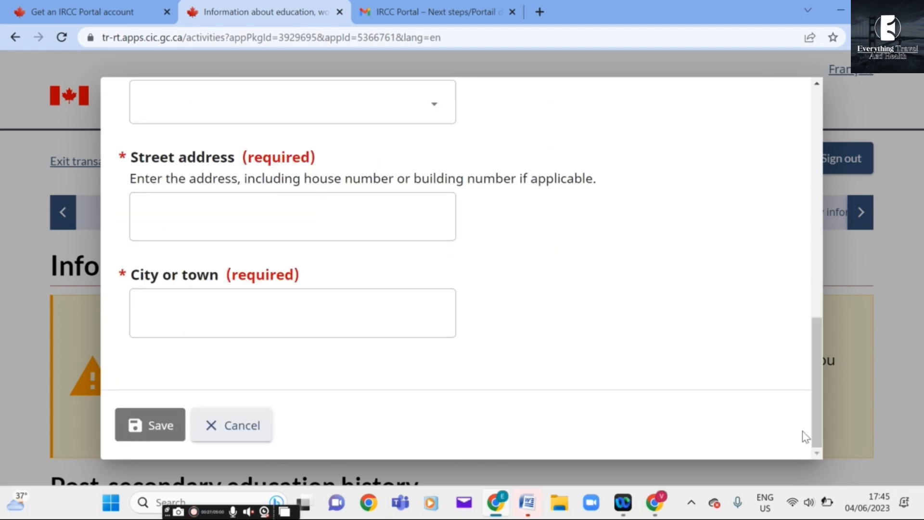
pyautogui.click(210, 425)
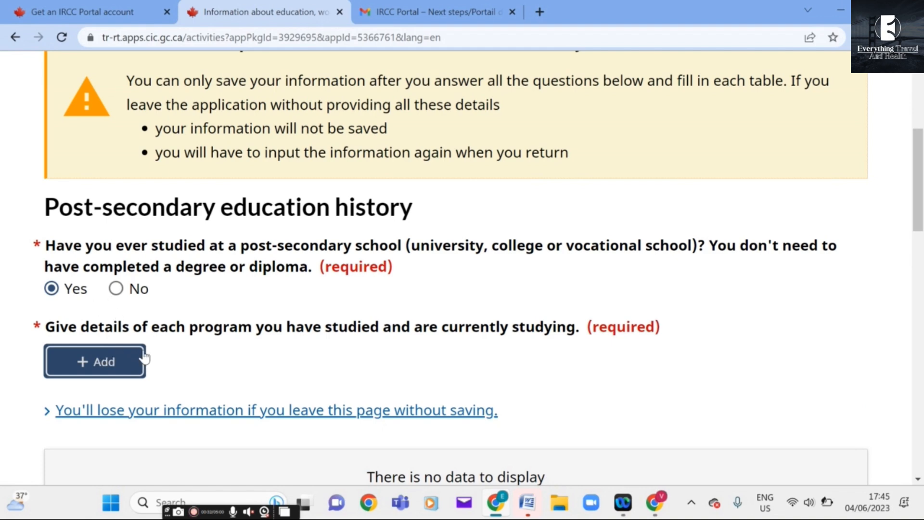
# - Change post-secondary study to No and answer No to military, militia or police service
pyautogui.click(116, 289)
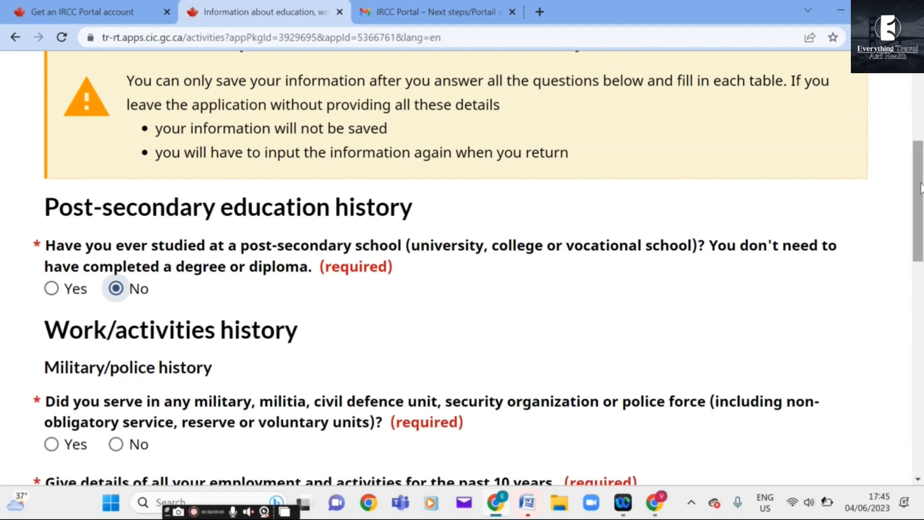
pyautogui.moveTo(916, 196); pyautogui.dragTo(920, 245)
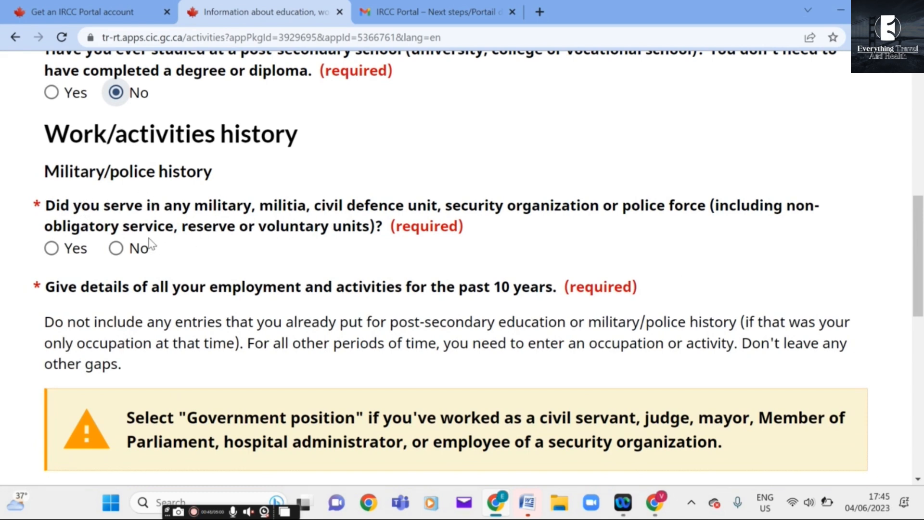
pyautogui.click(117, 249)
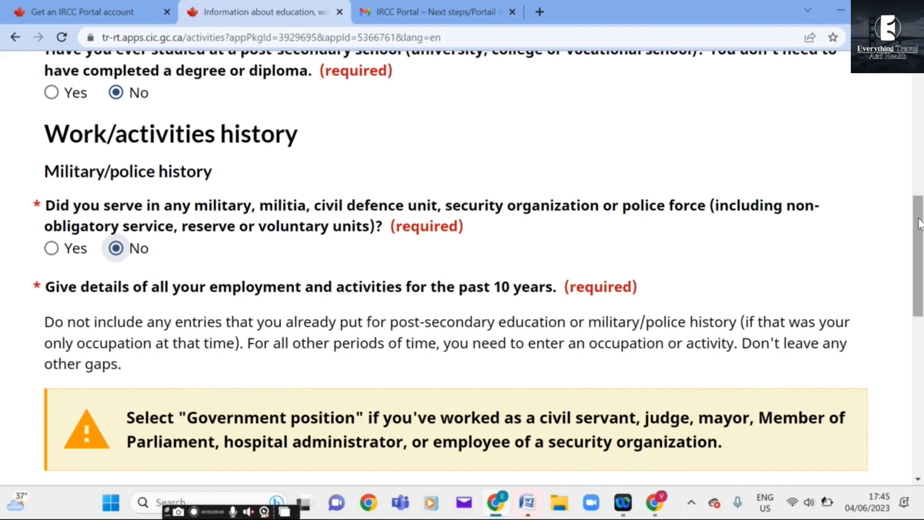
pyautogui.scroll(-1, 919, 223)
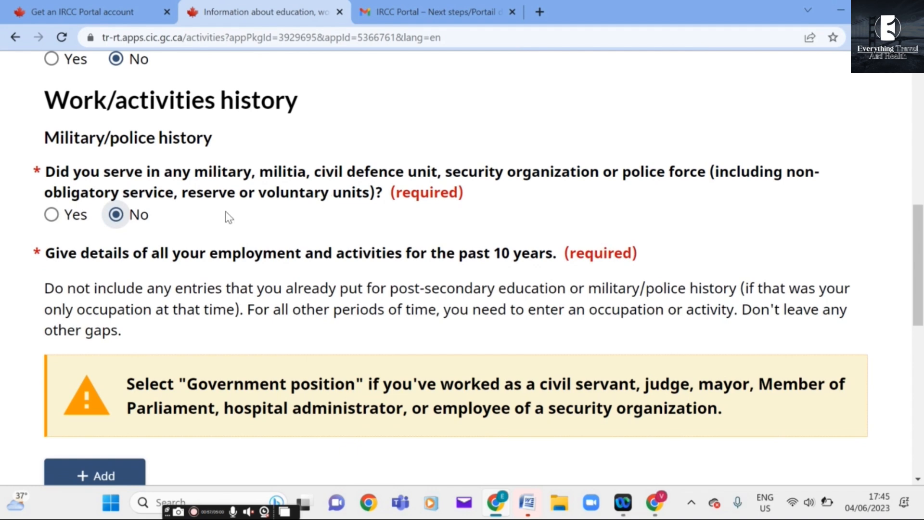
pyautogui.click(52, 214)
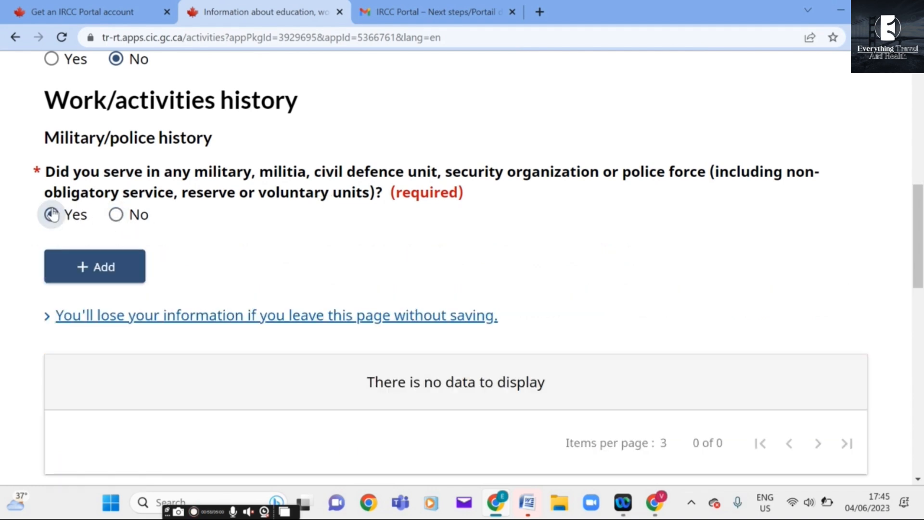
pyautogui.click(116, 214)
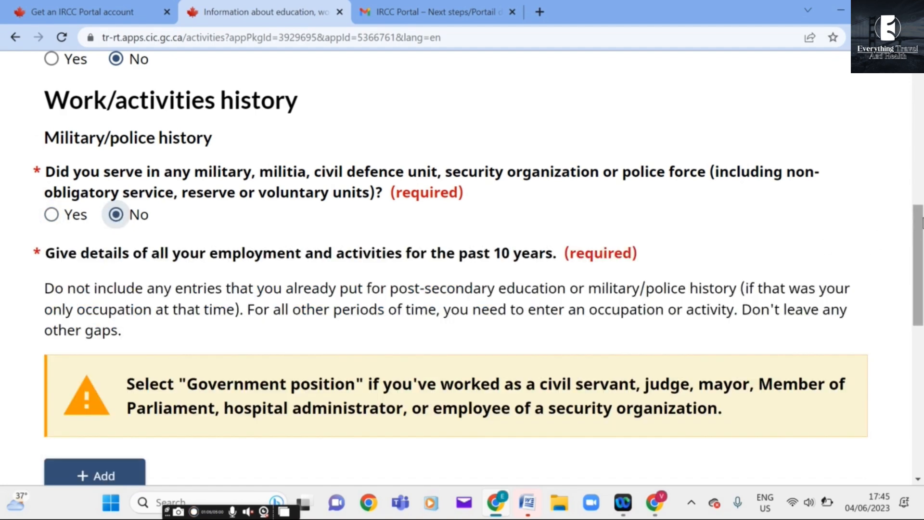
pyautogui.scroll(-2, 919, 224)
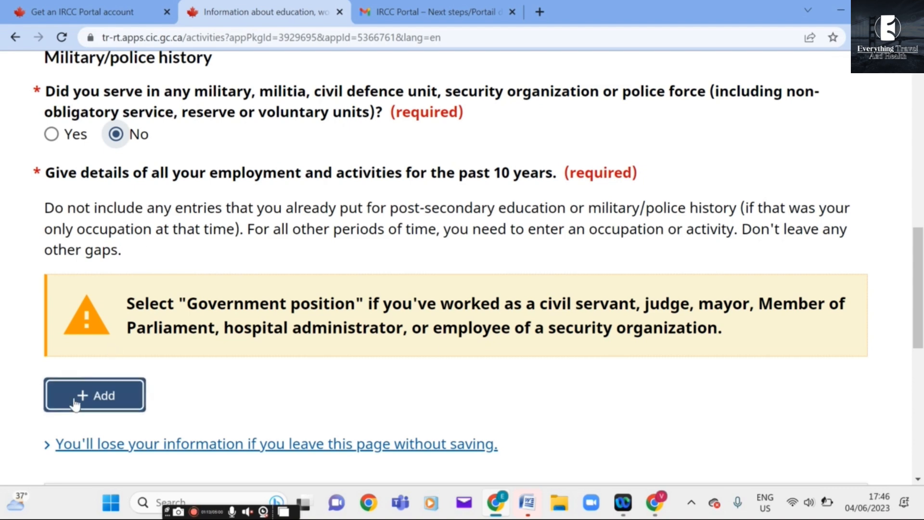
# - Add a work entry marked Ongoing from June 2013 under Sales and service occupations
pyautogui.click(89, 395)
pyautogui.click(89, 395)
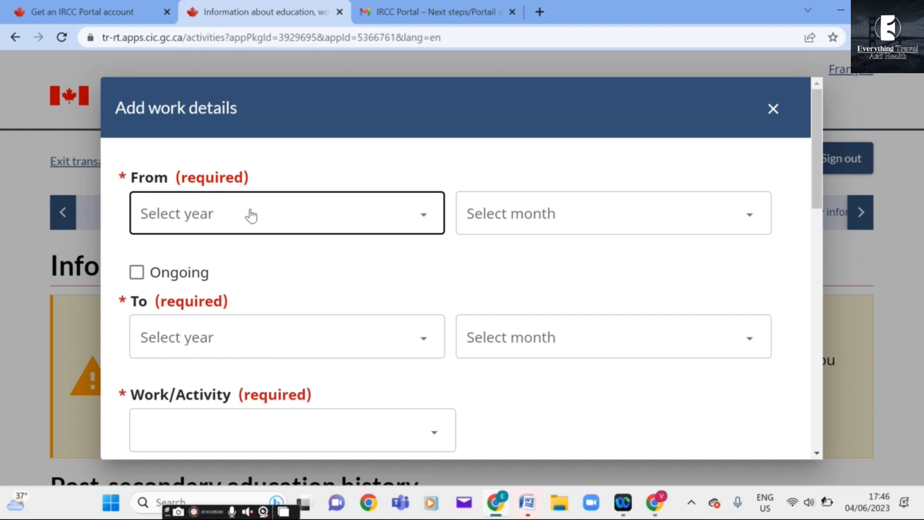
pyautogui.click(137, 272)
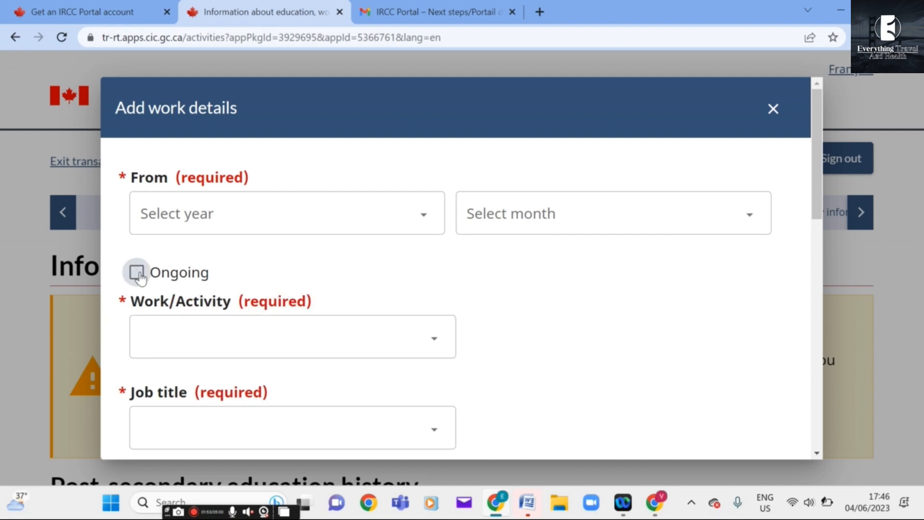
pyautogui.click(259, 205)
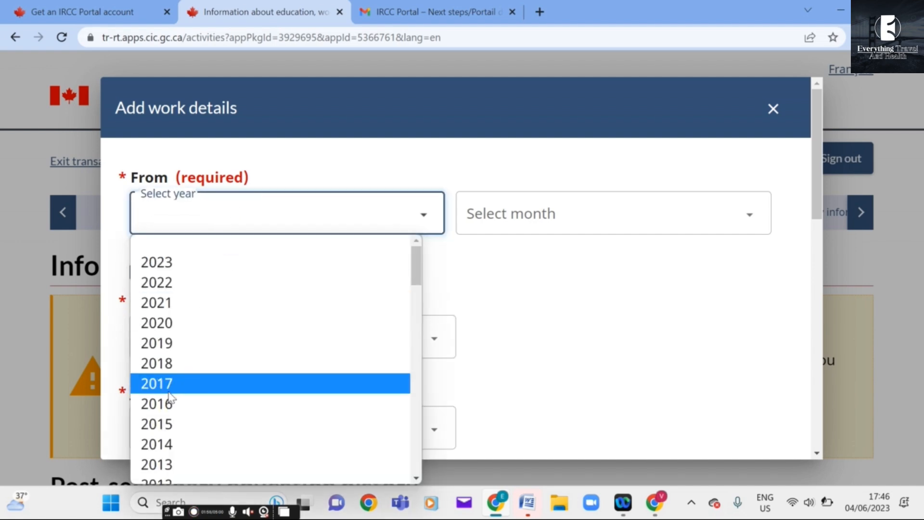
pyautogui.click(167, 413)
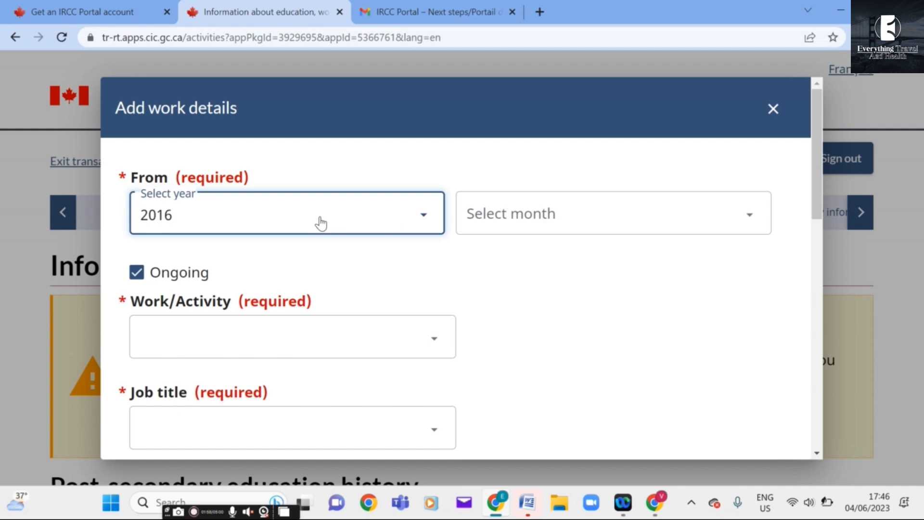
pyautogui.click(512, 210)
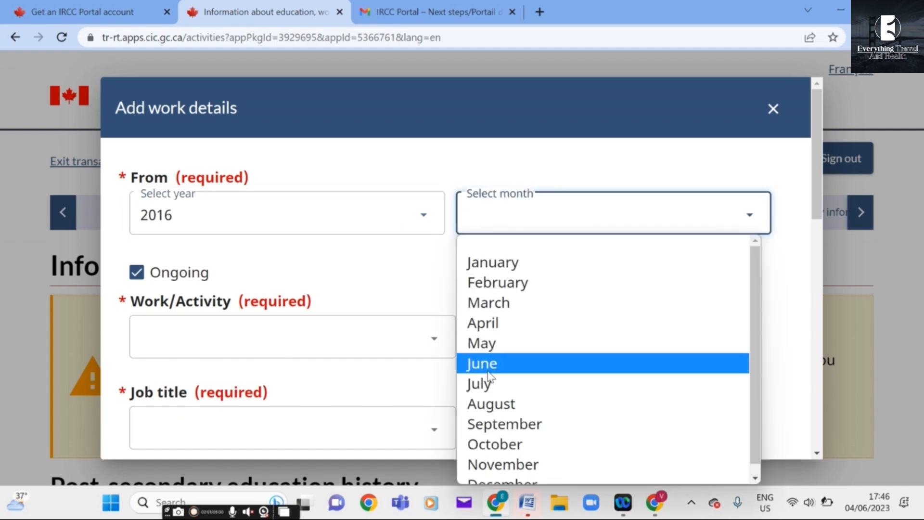
pyautogui.click(490, 367)
pyautogui.click(265, 225)
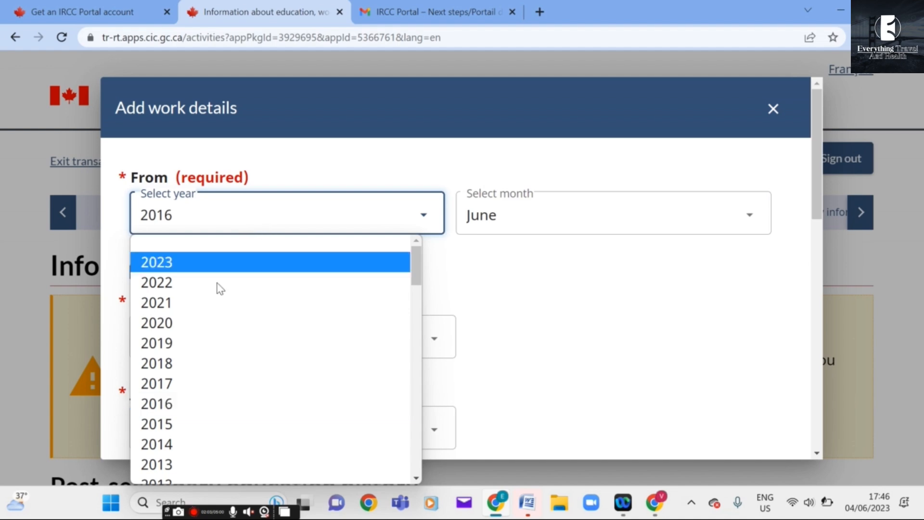
pyautogui.click(168, 465)
pyautogui.click(209, 338)
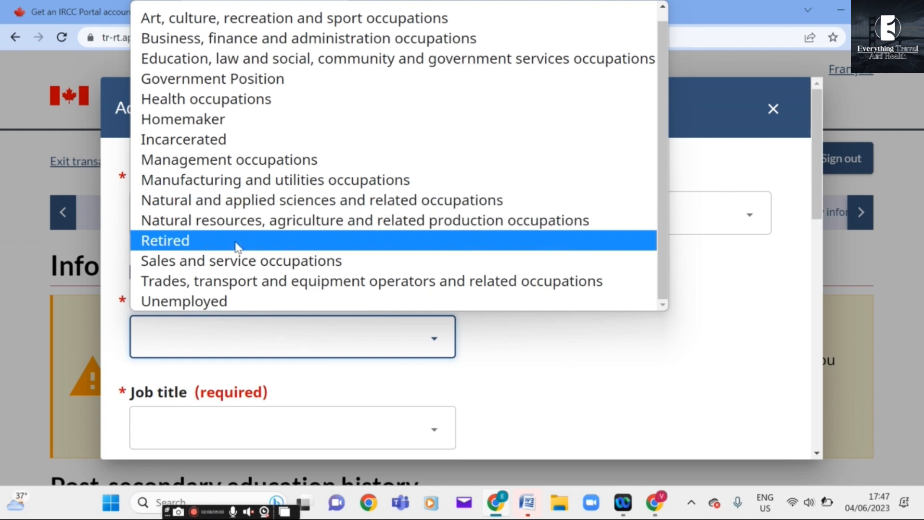
pyautogui.click(241, 266)
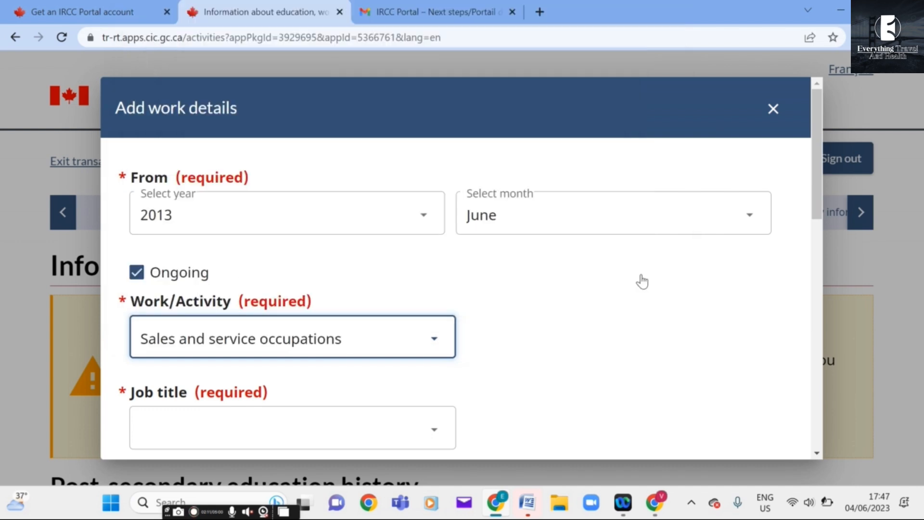
pyautogui.scroll(-3, 640, 278)
pyautogui.scroll(-1, 617, 271)
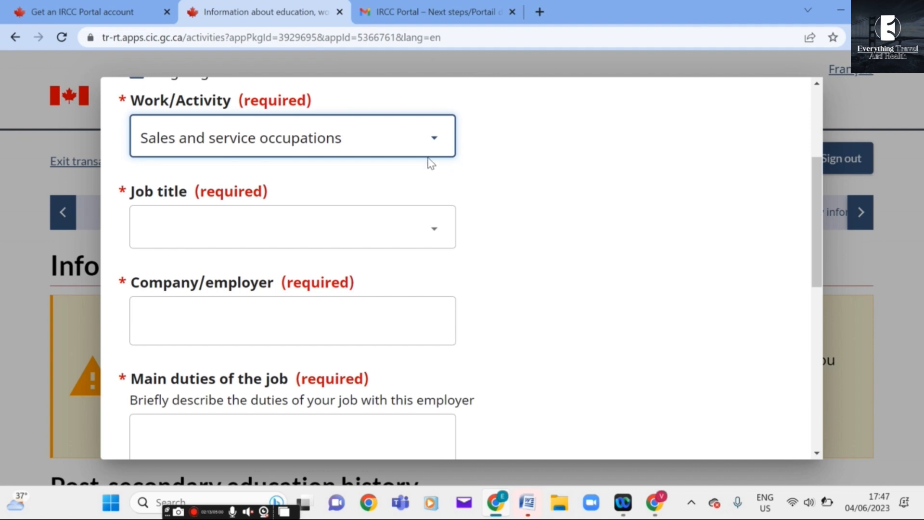
# - Choose Cashiers as the job title, enter the employer name, and Sales as main duties
pyautogui.click(383, 229)
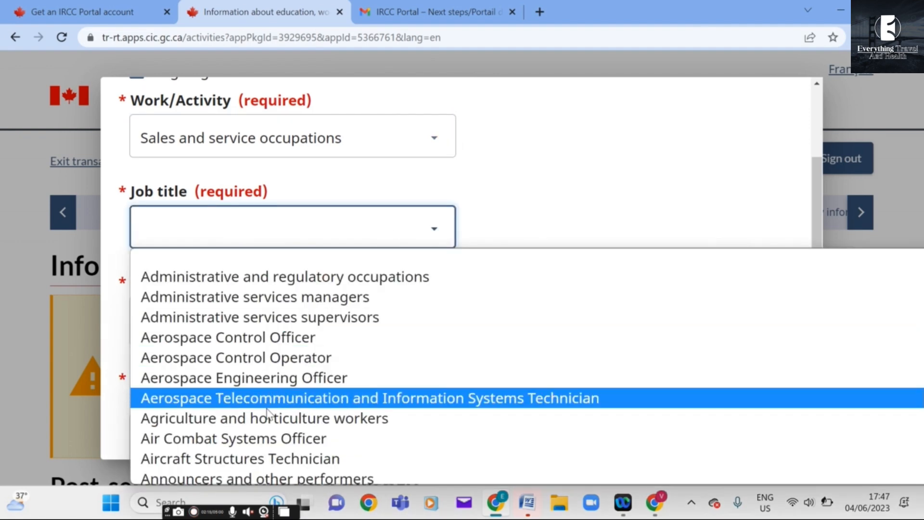
pyautogui.scroll(-8, 265, 461)
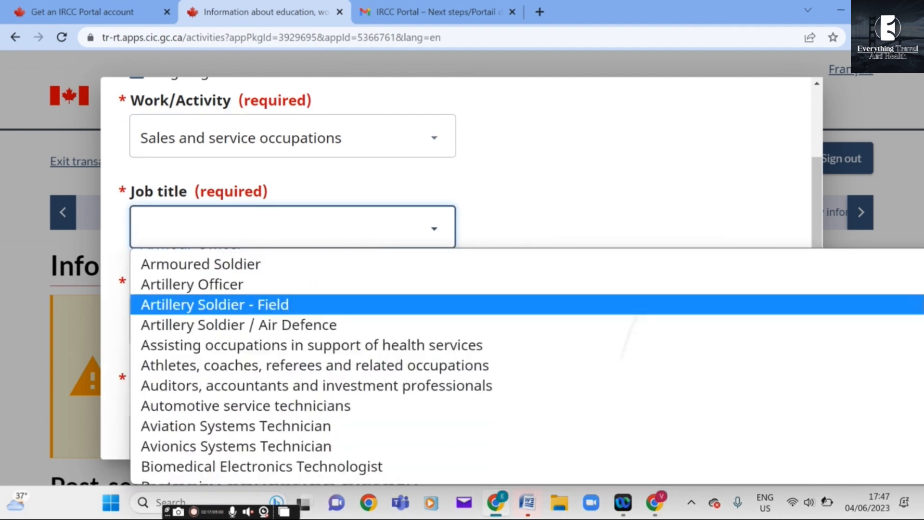
pyautogui.scroll(-2, 240, 322)
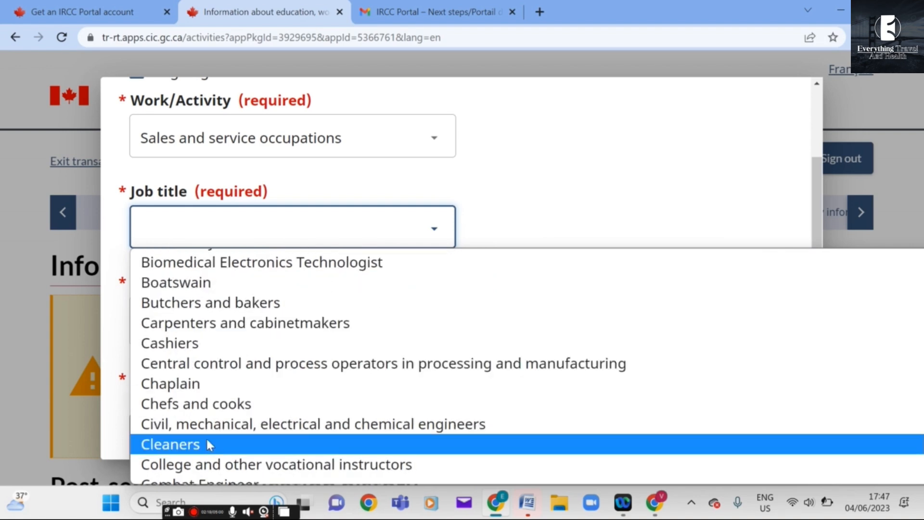
pyautogui.click(188, 344)
pyautogui.click(201, 313)
pyautogui.write('McAnth')
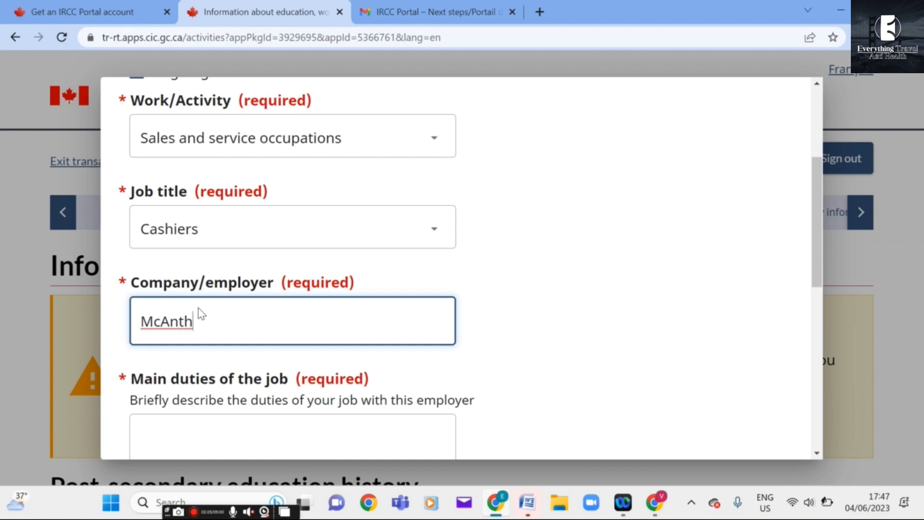
pyautogui.write('ony and C')
pyautogui.scroll(-2, 199, 312)
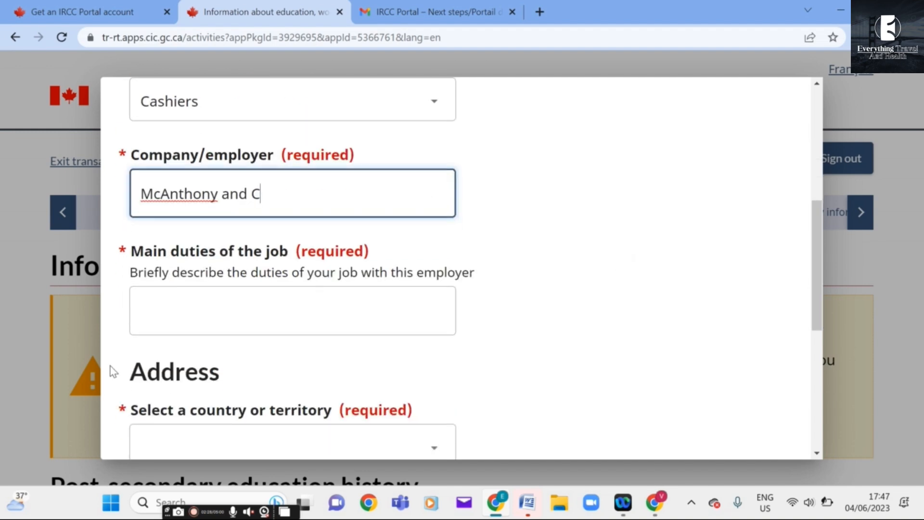
pyautogui.click(200, 309)
pyautogui.write('Sales')
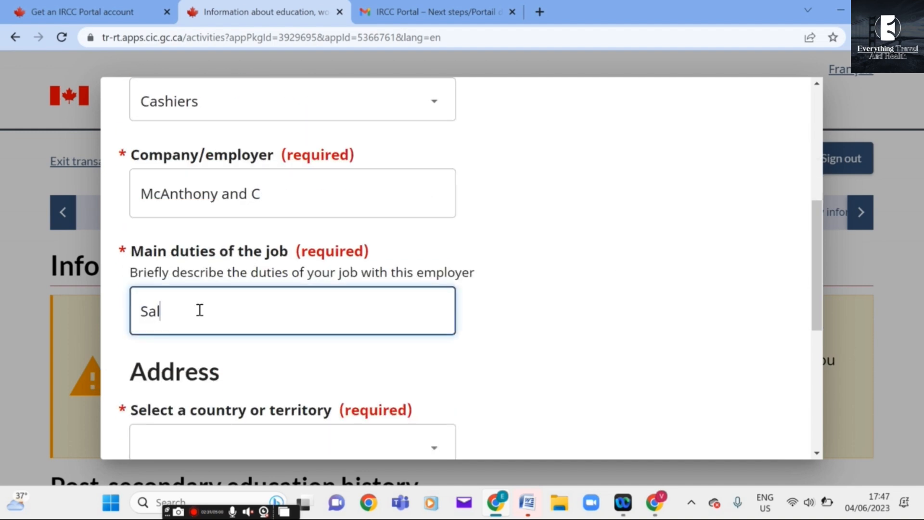
# - Set the workplace address to India with a street address and city Kolkata
pyautogui.scroll(-1, 199, 309)
pyautogui.scroll(-2, 206, 307)
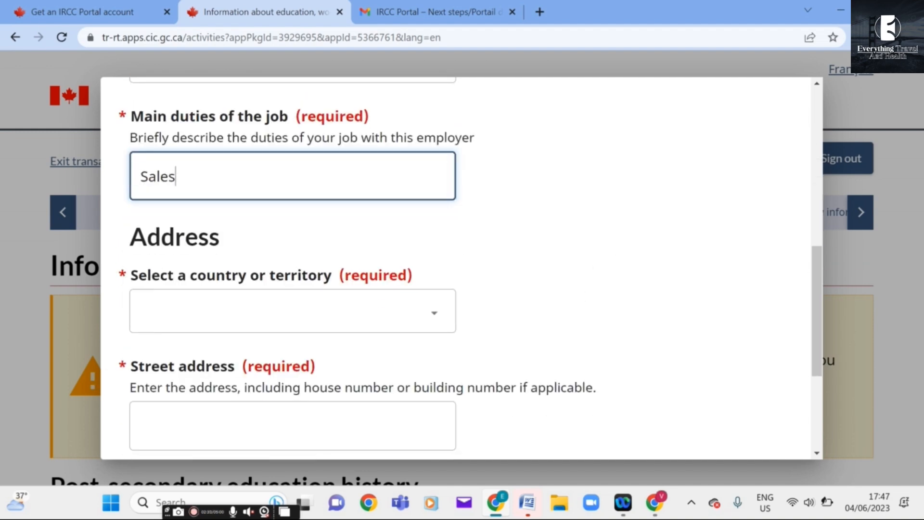
pyautogui.click(206, 307)
pyautogui.press('i')
pyautogui.press('n')
pyautogui.click(210, 308)
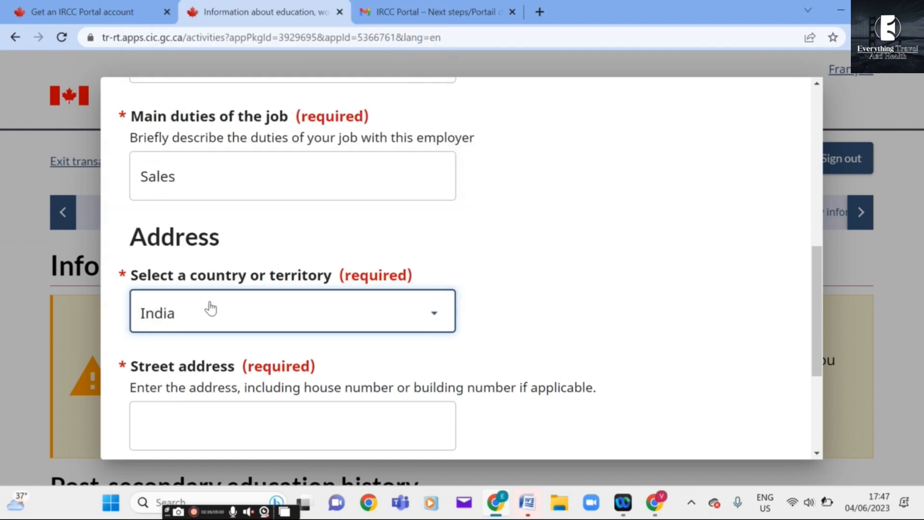
pyautogui.click(198, 422)
pyautogui.write('ff')
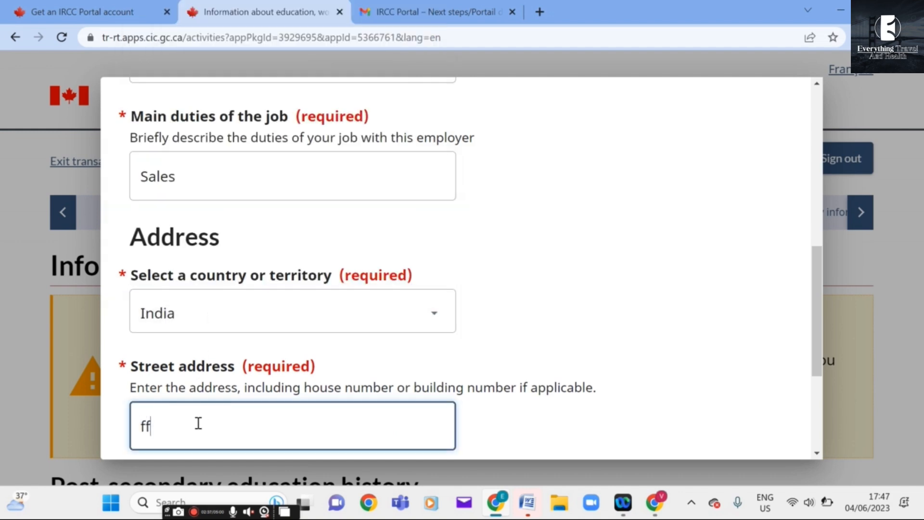
pyautogui.click(636, 331)
pyautogui.scroll(-3, 598, 275)
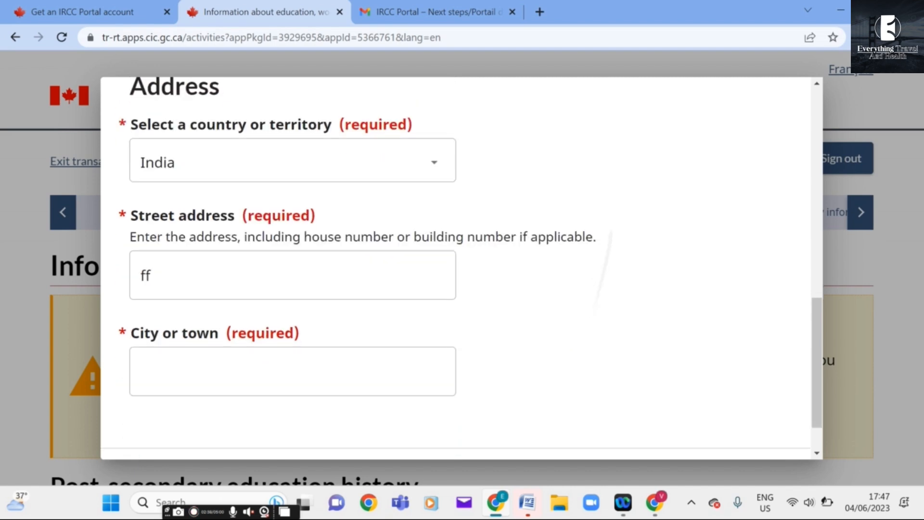
pyautogui.click(391, 359)
pyautogui.write('Kolkata')
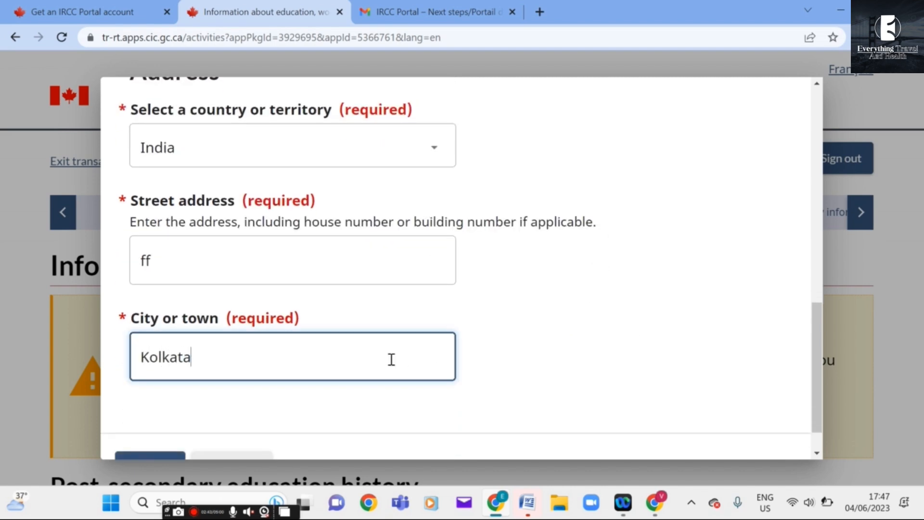
pyautogui.scroll(-1, 605, 324)
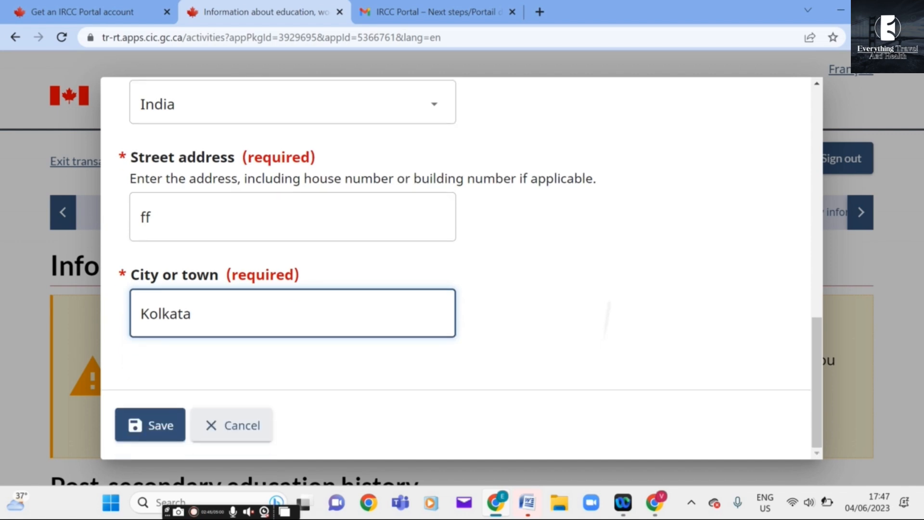
# - Save the Cashiers work entry (started 2013-06, India), then save the activities page and continue
pyautogui.click(129, 420)
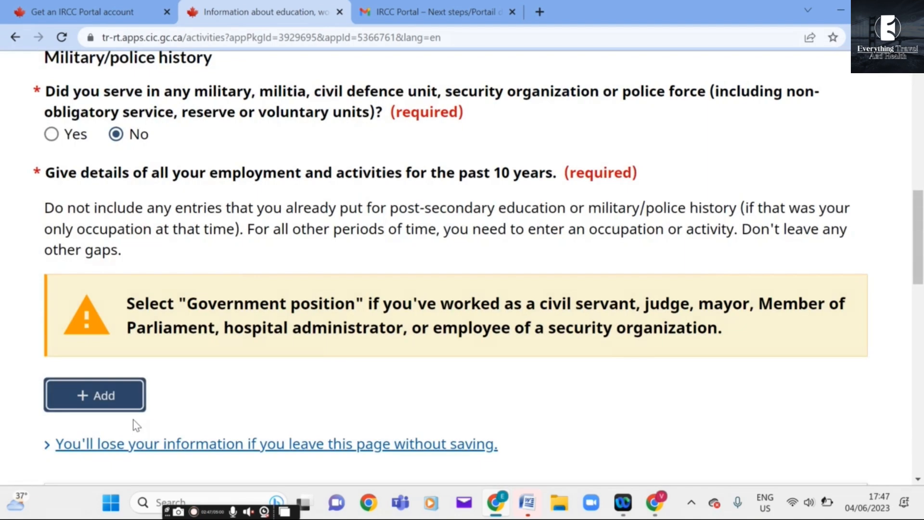
pyautogui.scroll(-3, 472, 386)
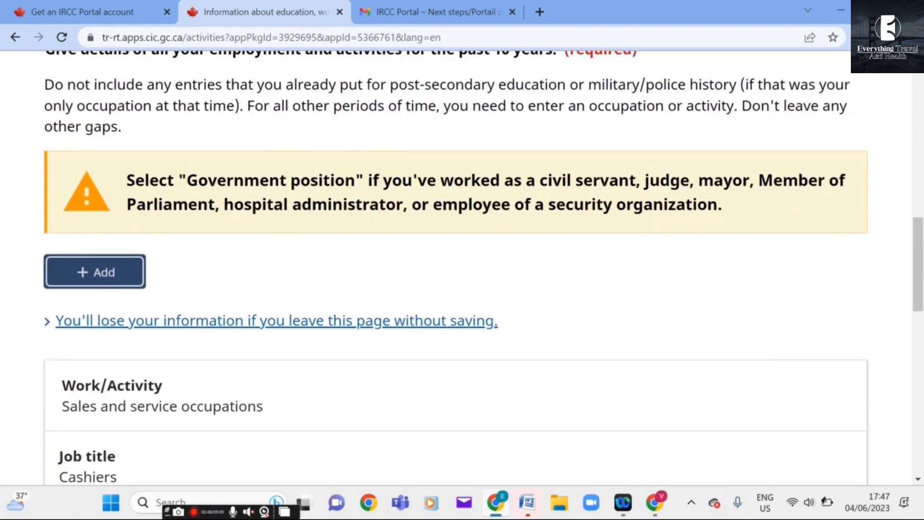
pyautogui.scroll(-5, 473, 386)
pyautogui.scroll(-5, 649, 305)
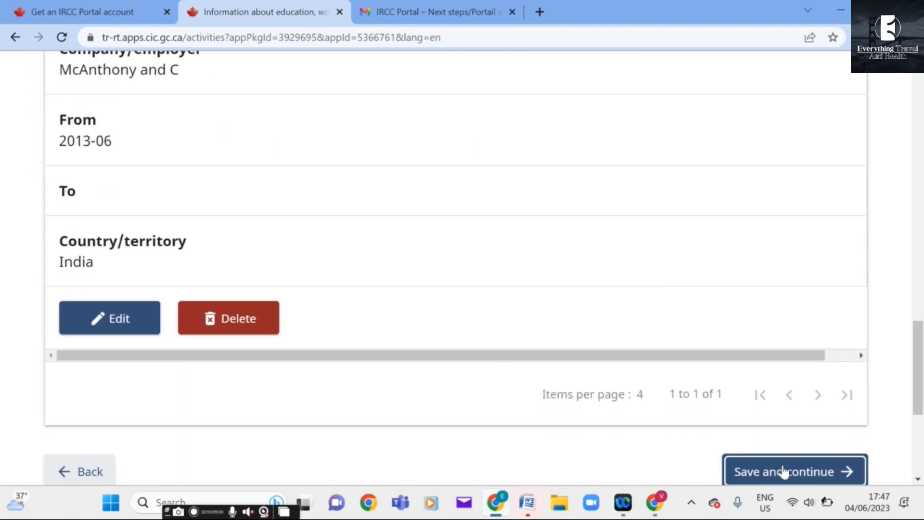
pyautogui.click(783, 471)
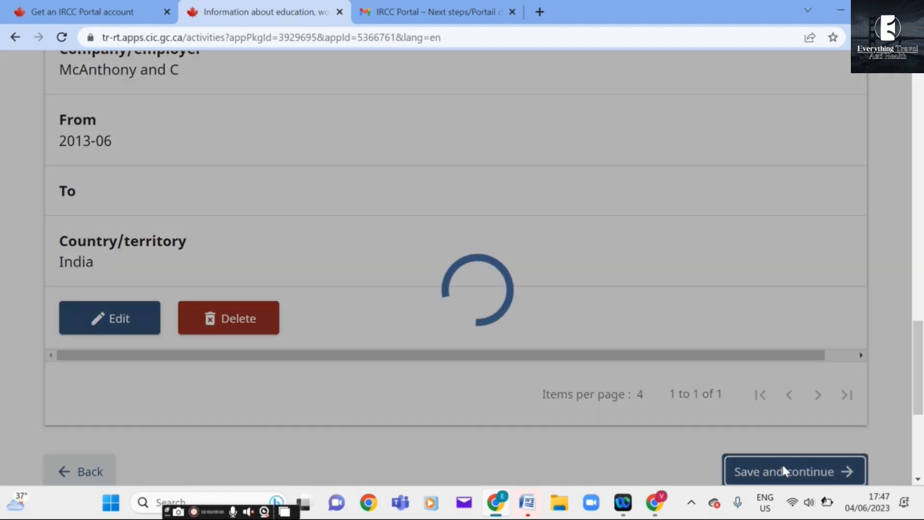
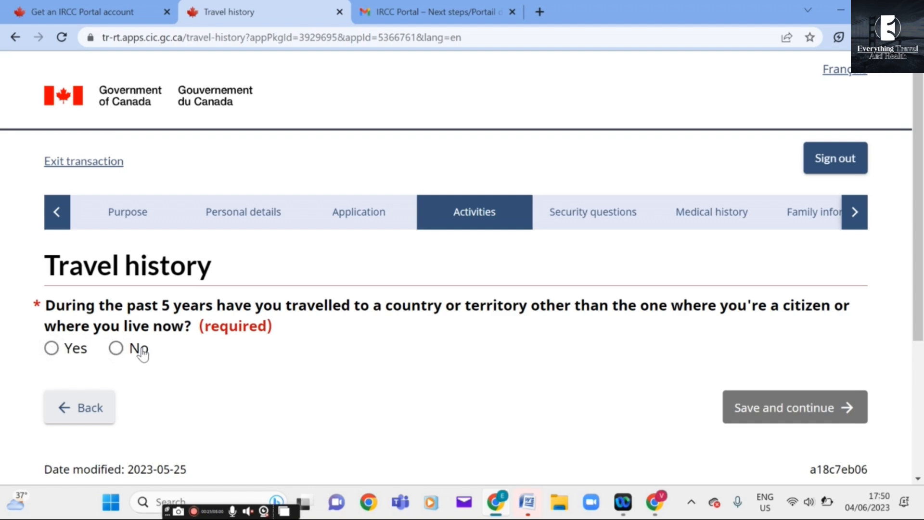
# - Discard the started travel record, answer No to travel in the past 5 years, and save
pyautogui.click(51, 348)
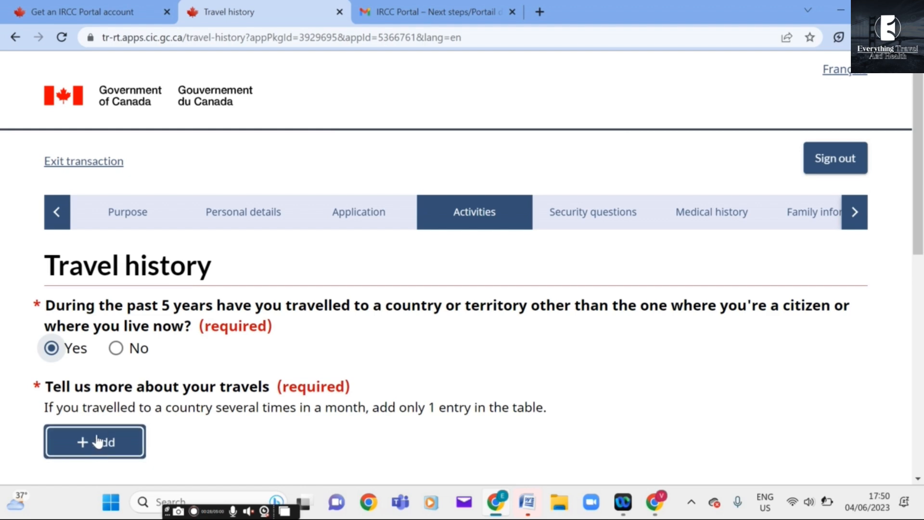
pyautogui.click(97, 441)
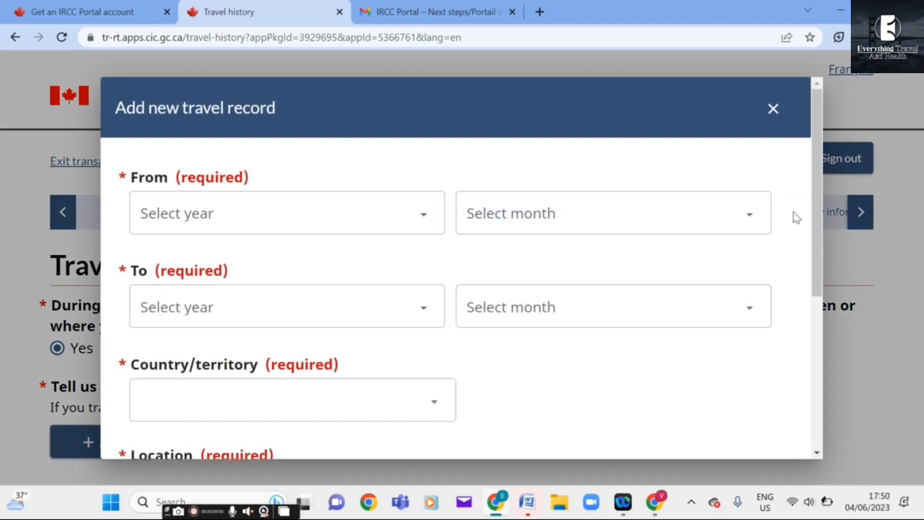
pyautogui.moveTo(817, 198); pyautogui.dragTo(818, 128)
pyautogui.click(773, 110)
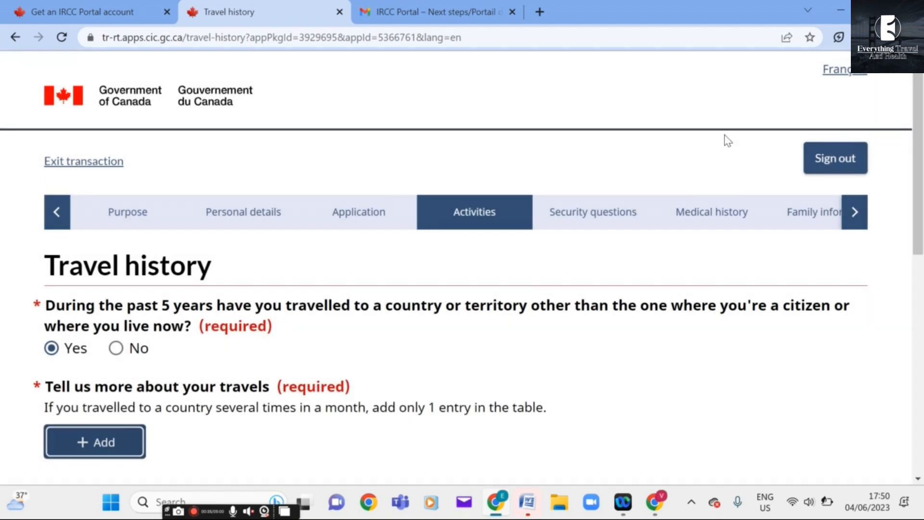
pyautogui.click(115, 350)
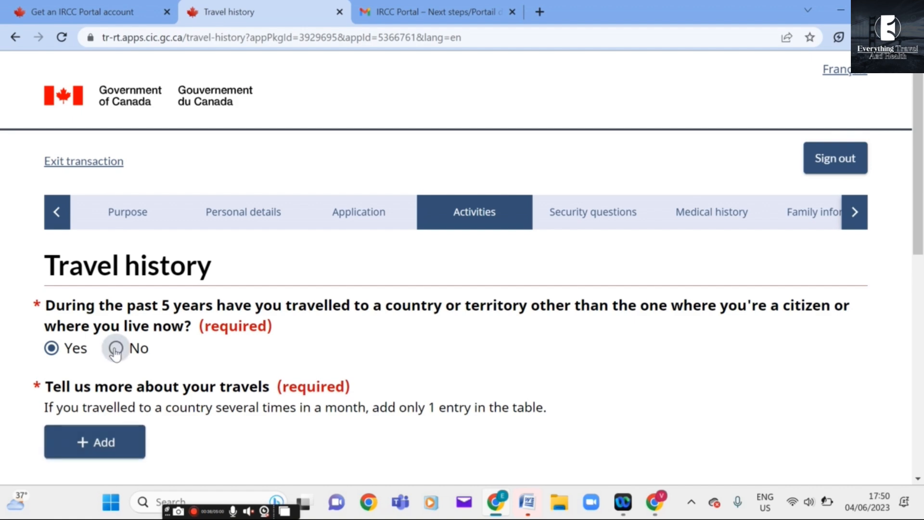
pyautogui.click(793, 412)
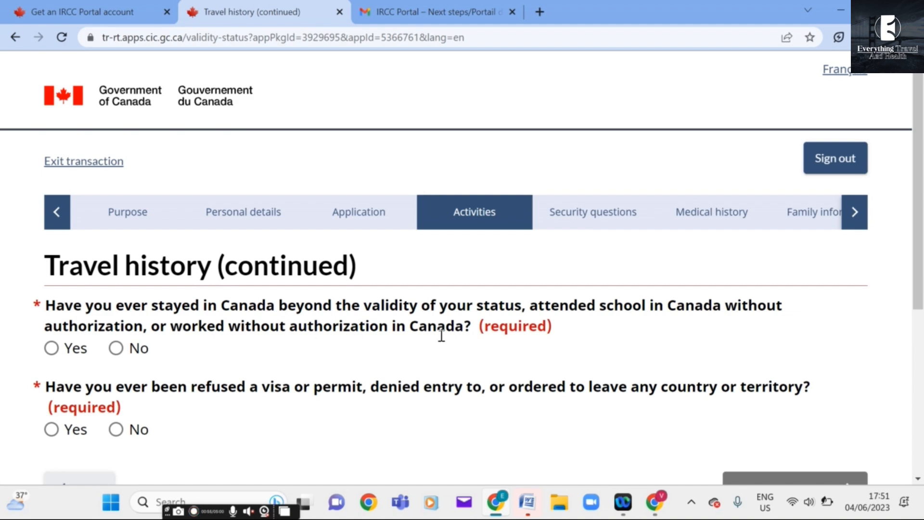
# - Answer No to overstaying or working without authorization in Canada and to any visa refusal, then save
pyautogui.click(116, 348)
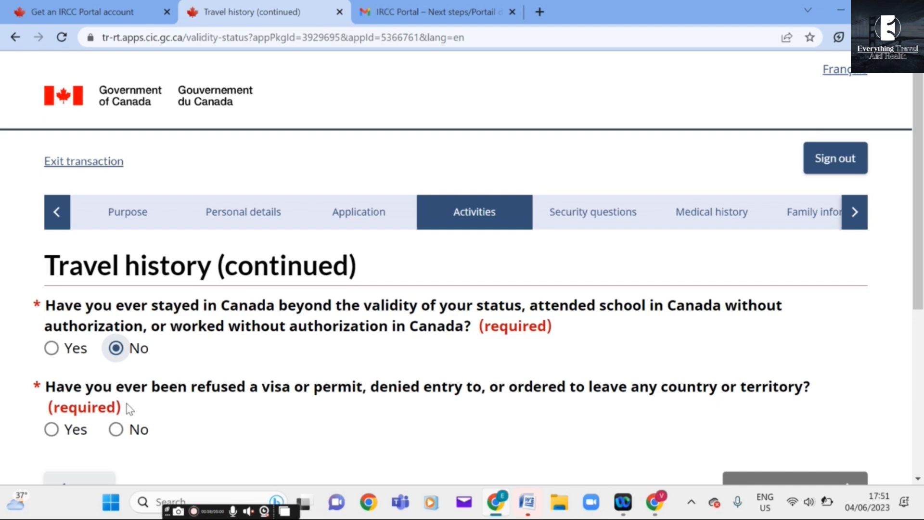
pyautogui.moveTo(919, 271); pyautogui.dragTo(922, 314)
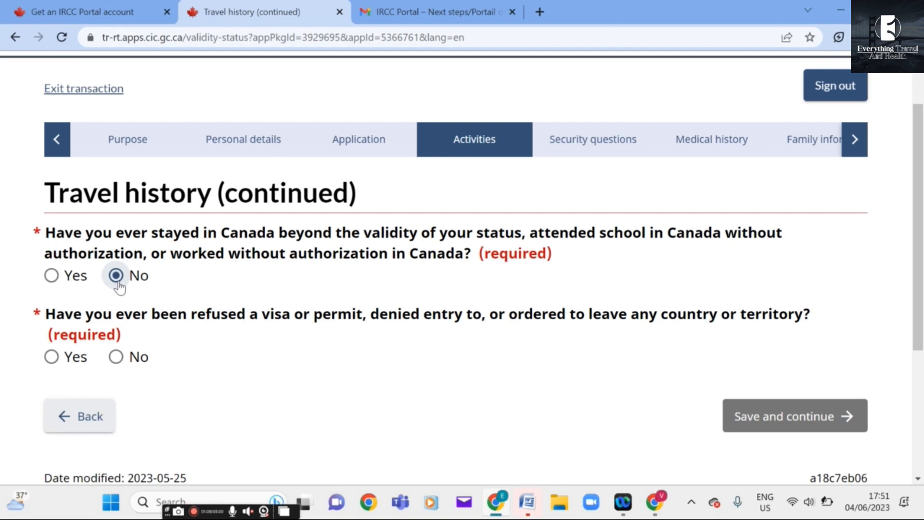
pyautogui.click(117, 358)
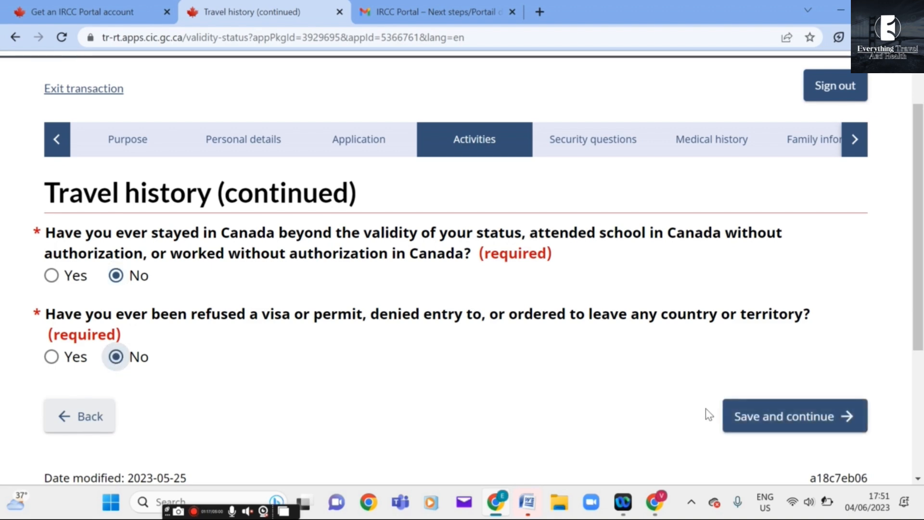
pyautogui.click(747, 418)
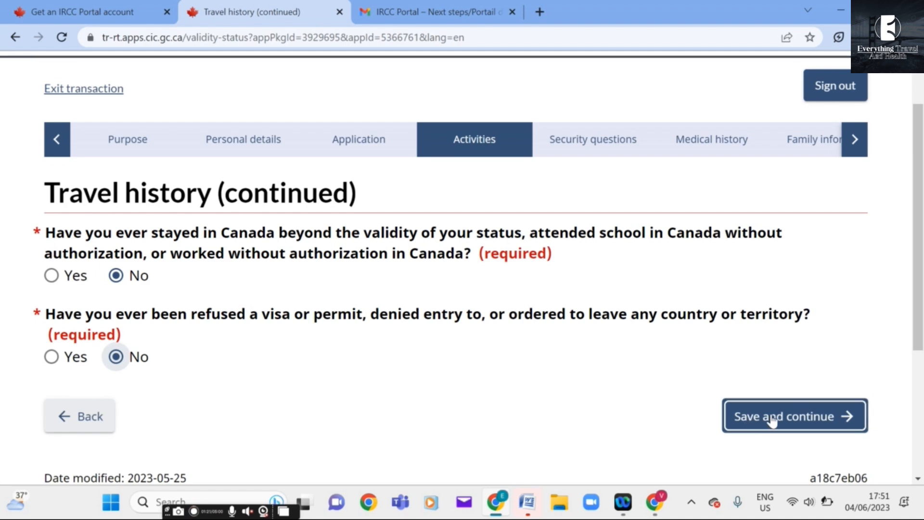
pyautogui.click(771, 420)
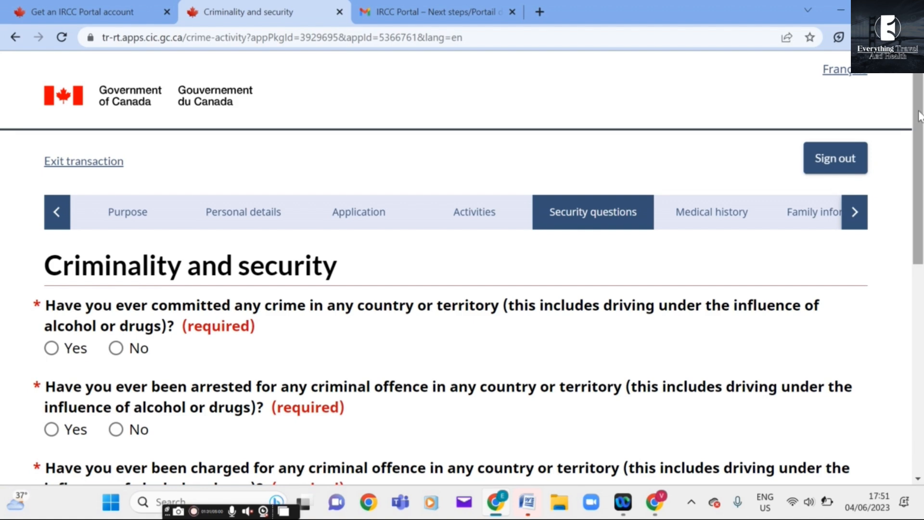
# - Answer No to committing, being arrested for, charged with or convicted of any offence, and save
pyautogui.moveTo(920, 113); pyautogui.dragTo(921, 140)
pyautogui.scroll(-1, 816, 190)
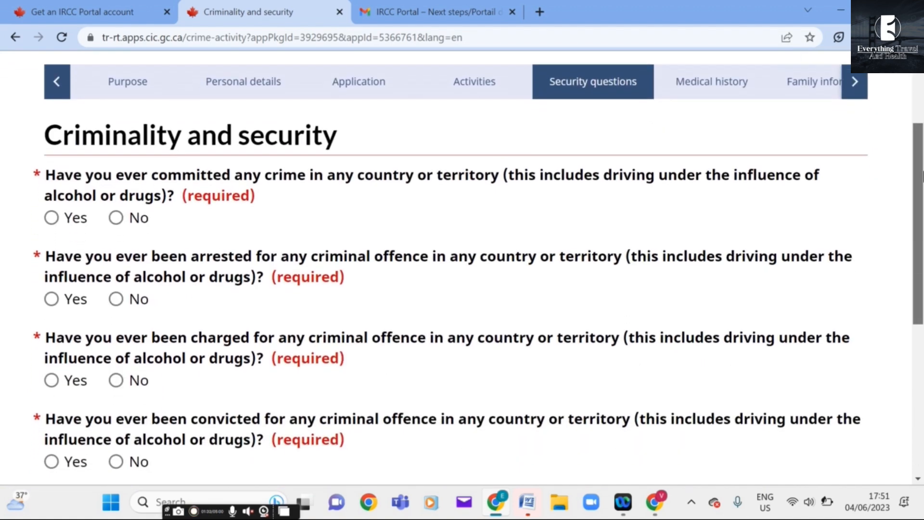
pyautogui.click(118, 202)
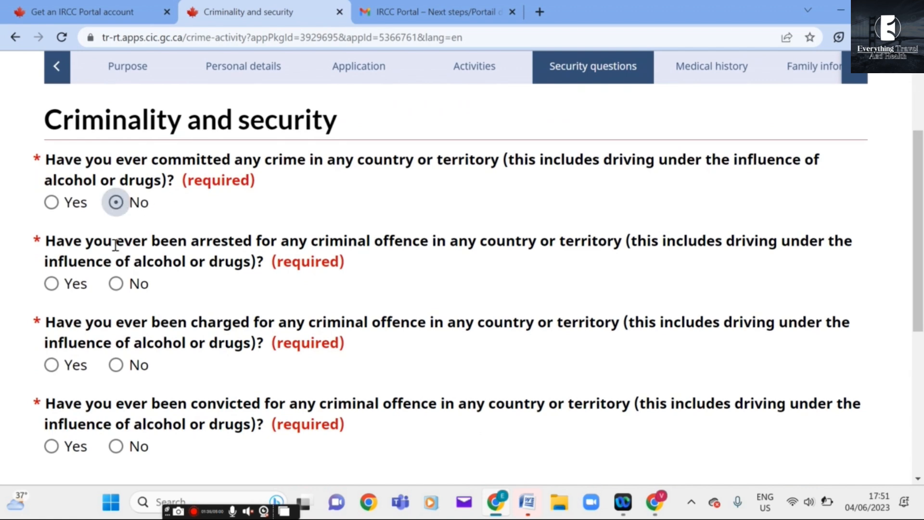
pyautogui.click(115, 365)
pyautogui.click(116, 283)
pyautogui.scroll(-2, 461, 256)
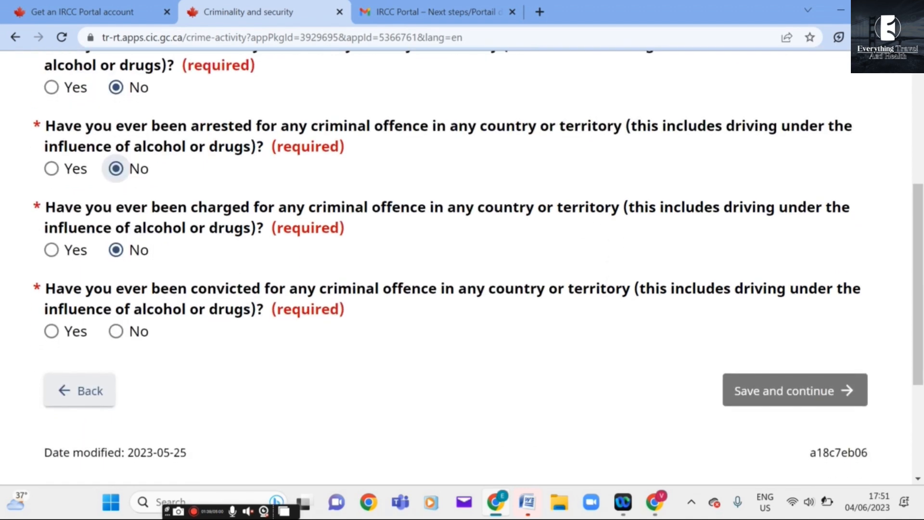
pyautogui.click(114, 331)
pyautogui.click(766, 392)
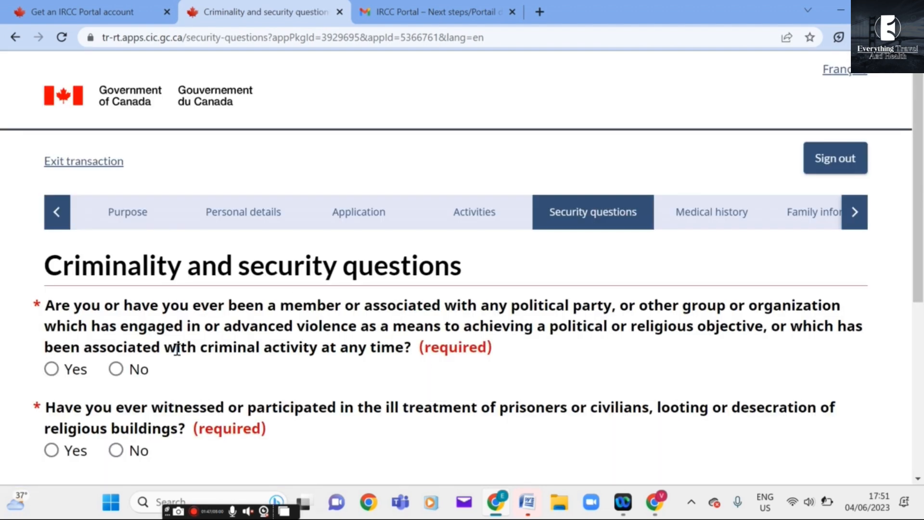
# - Answer No to violent-group membership and witnessing ill-treatment of prisoners, and save
pyautogui.click(116, 368)
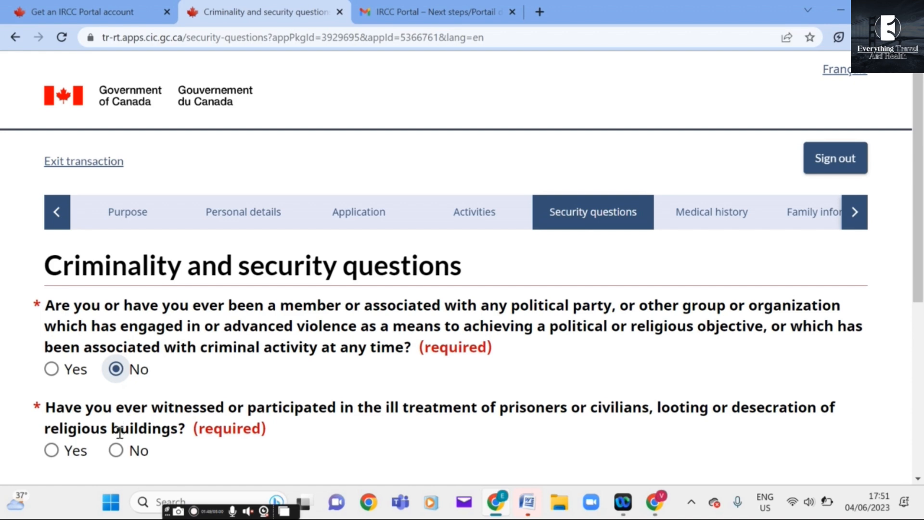
pyautogui.click(116, 450)
pyautogui.scroll(-2, 115, 450)
pyautogui.scroll(-1, 456, 268)
pyautogui.click(753, 348)
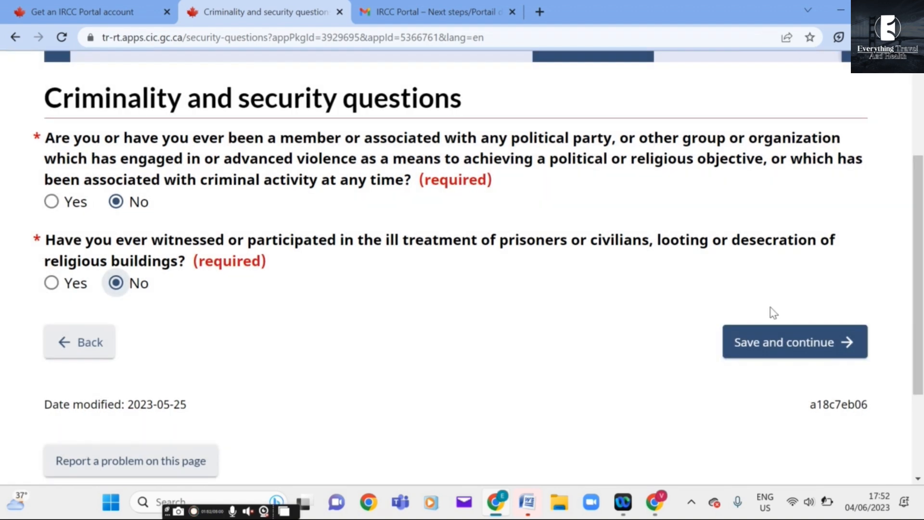
pyautogui.click(753, 345)
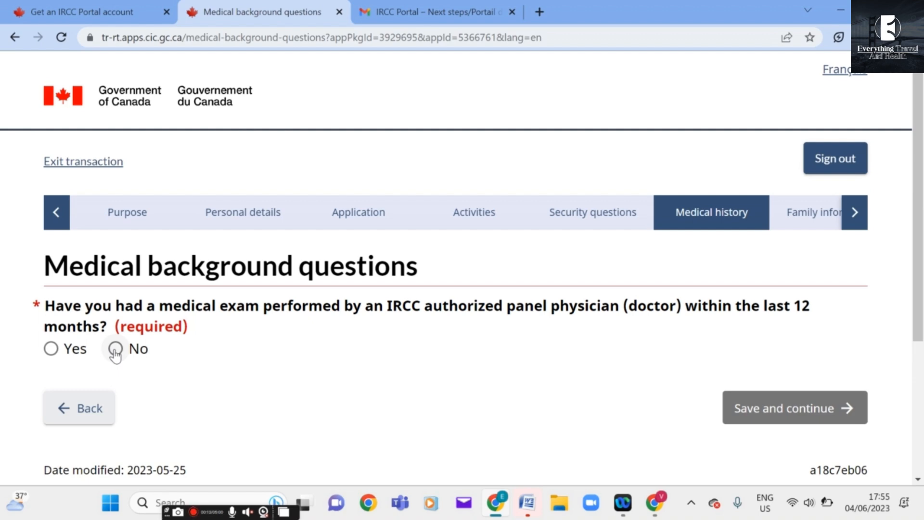
# - Answer No to having a recent panel medical exam and save
pyautogui.click(52, 349)
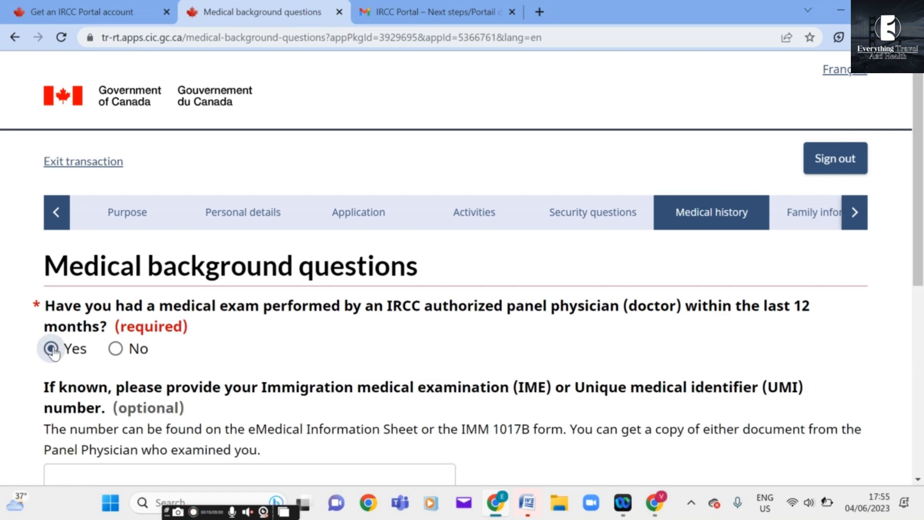
pyautogui.scroll(-4, 269, 371)
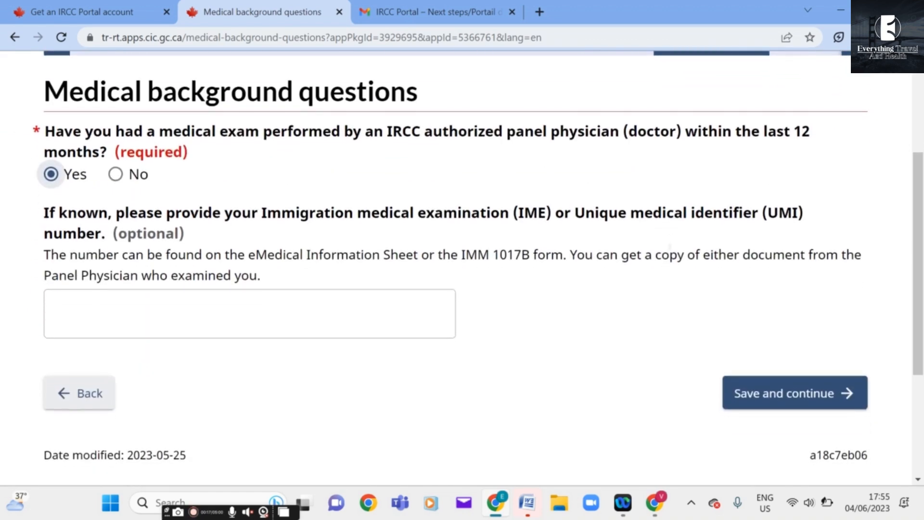
pyautogui.scroll(3, 671, 233)
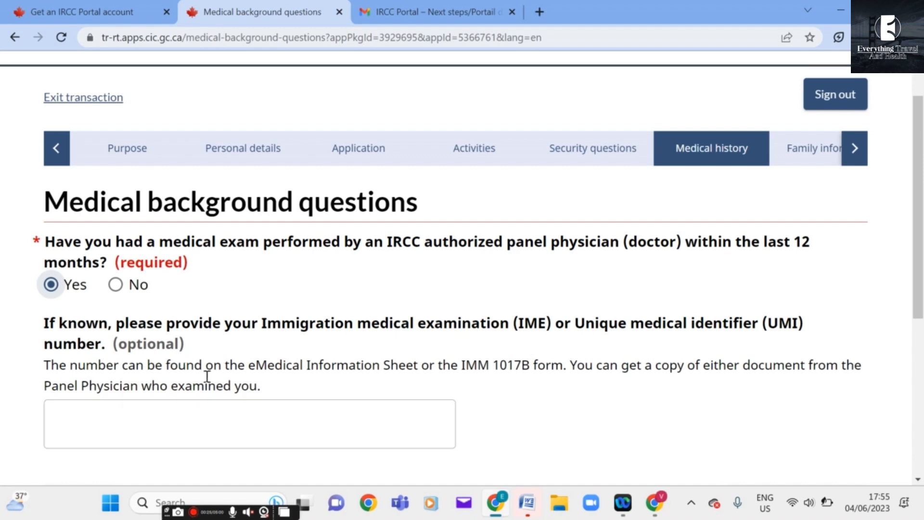
pyautogui.click(116, 285)
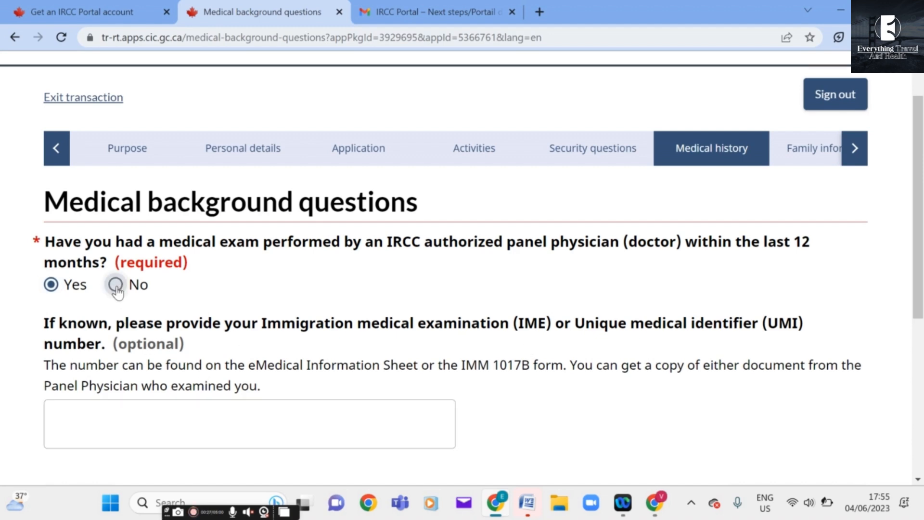
pyautogui.scroll(-1, 115, 289)
pyautogui.click(757, 287)
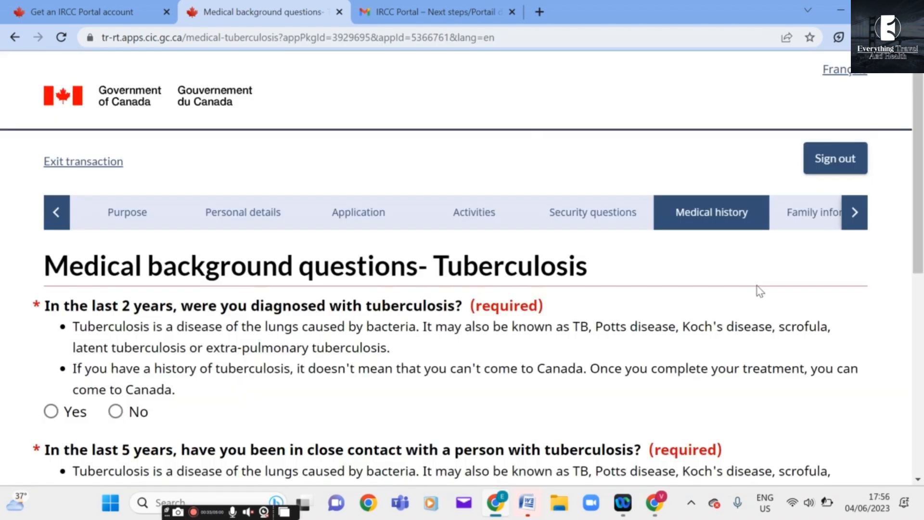
# - Answer No to a tuberculosis diagnosis and to close contact with tuberculosis, and save
pyautogui.scroll(-3, 759, 291)
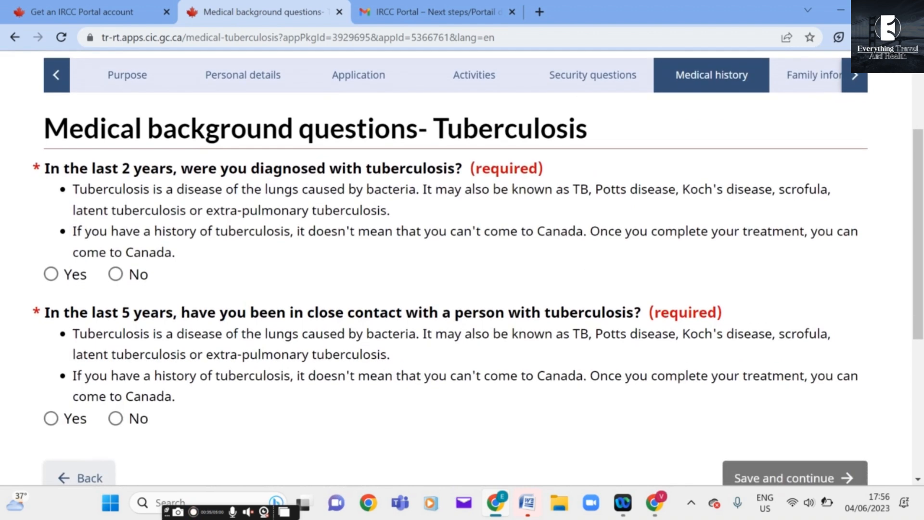
pyautogui.click(115, 274)
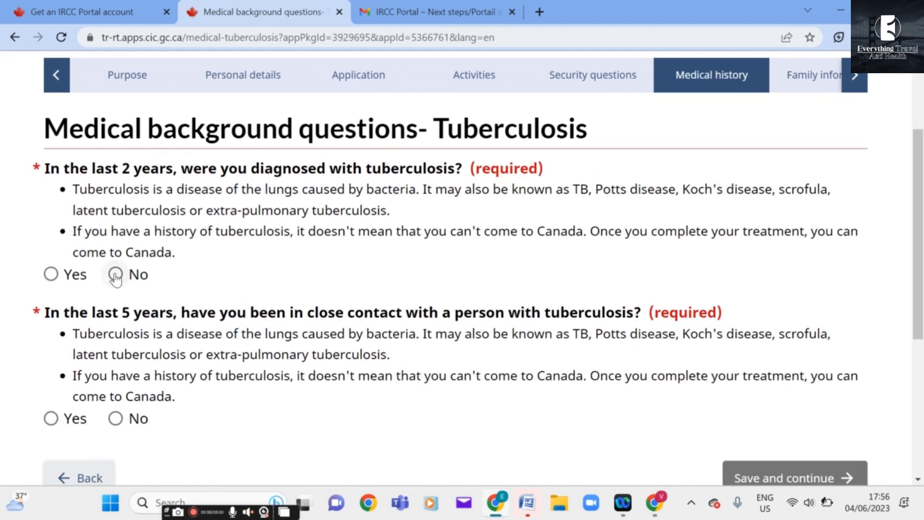
pyautogui.click(115, 418)
pyautogui.scroll(-2, 754, 382)
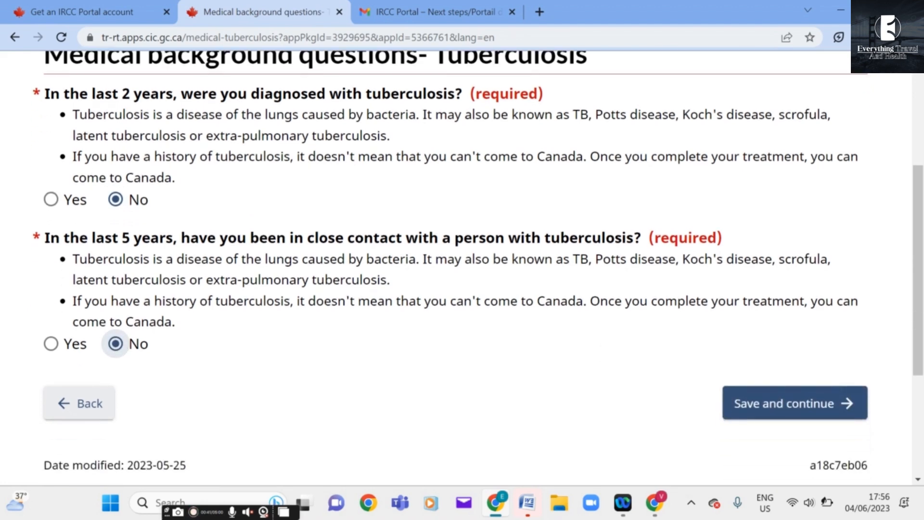
pyautogui.click(766, 406)
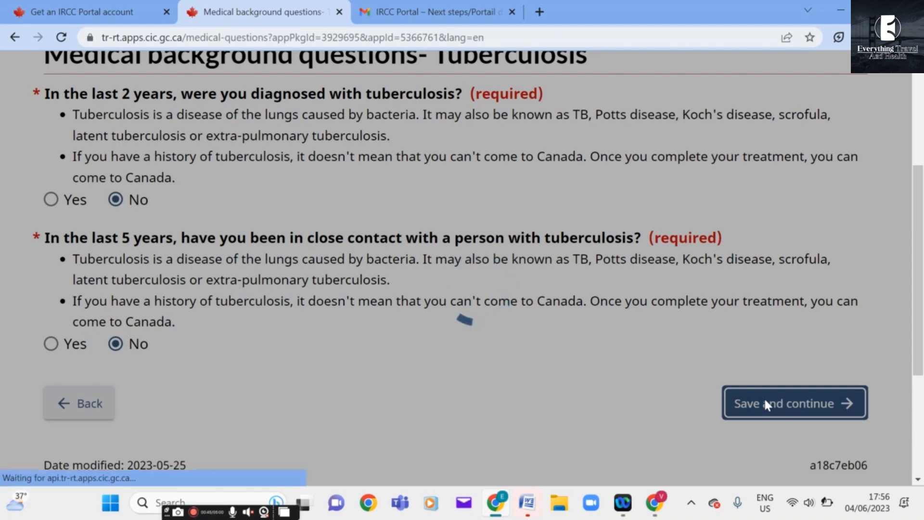
# - Answer No to dialysis, addiction, a dangerous mental health condition and syphilis, and save
pyautogui.scroll(-3, 767, 406)
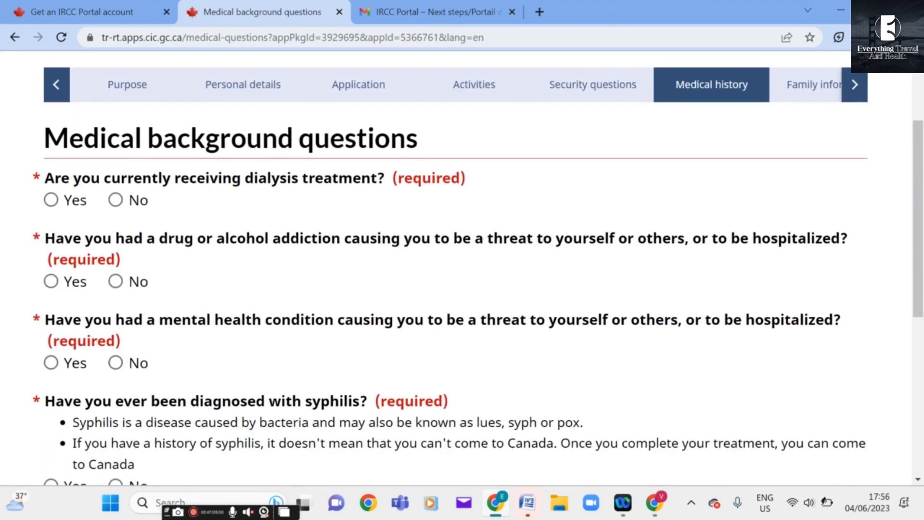
pyautogui.click(116, 200)
pyautogui.click(115, 282)
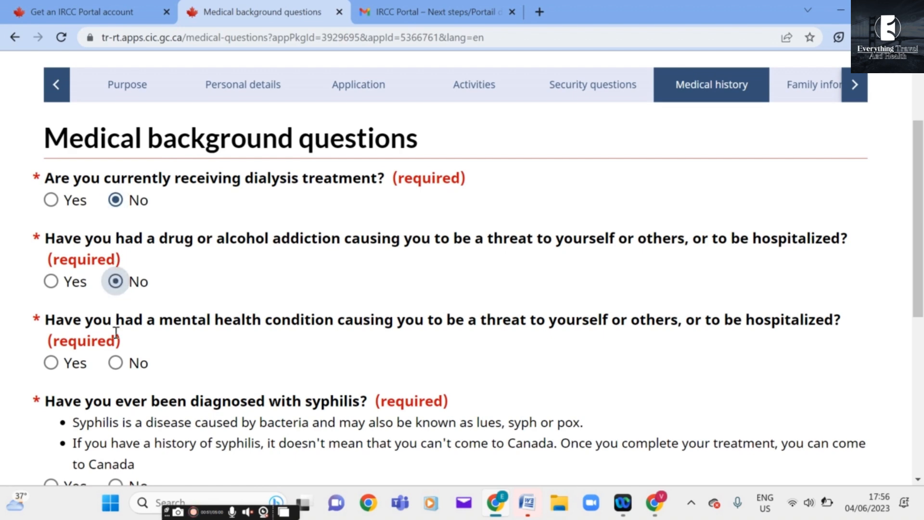
pyautogui.click(116, 363)
pyautogui.scroll(-2, 116, 363)
pyautogui.scroll(-1, 477, 268)
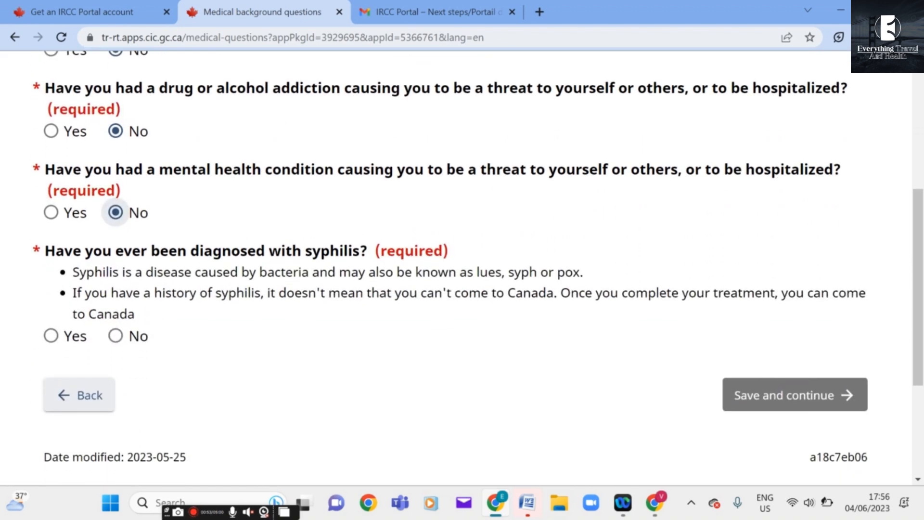
pyautogui.click(115, 336)
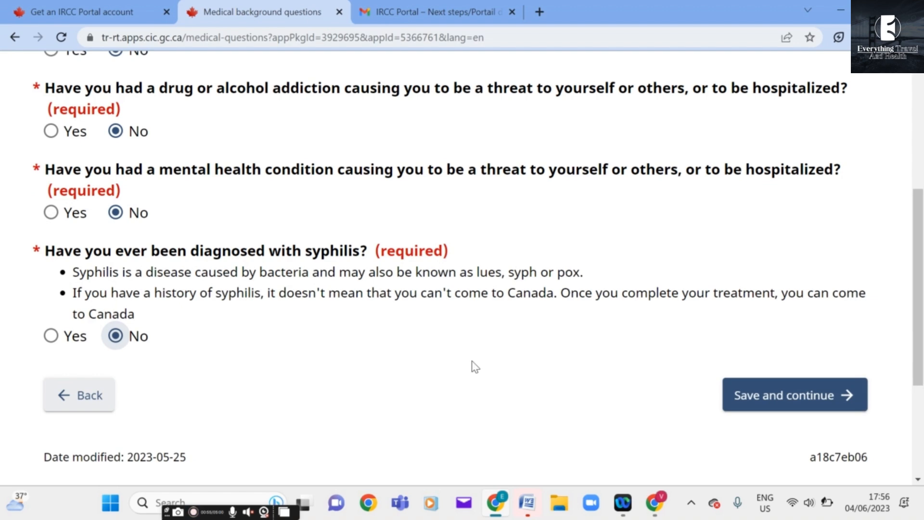
pyautogui.click(762, 393)
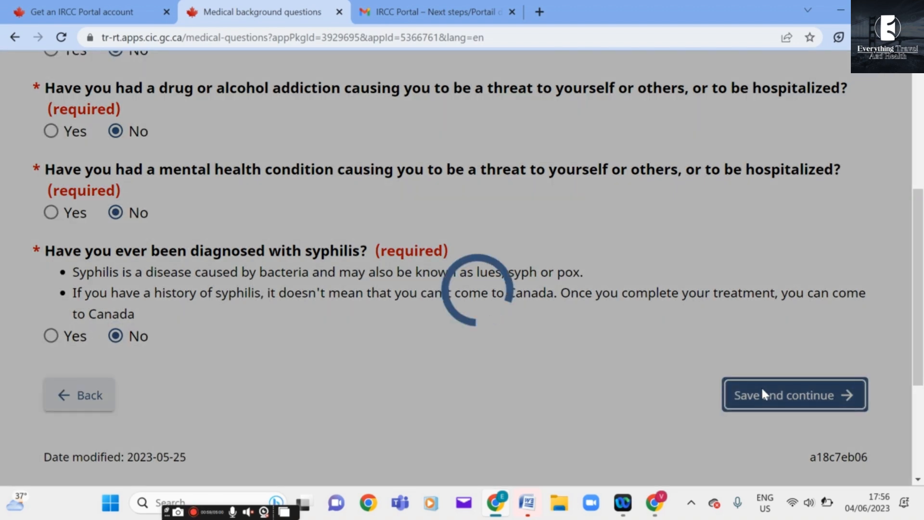
pyautogui.scroll(-1, 760, 394)
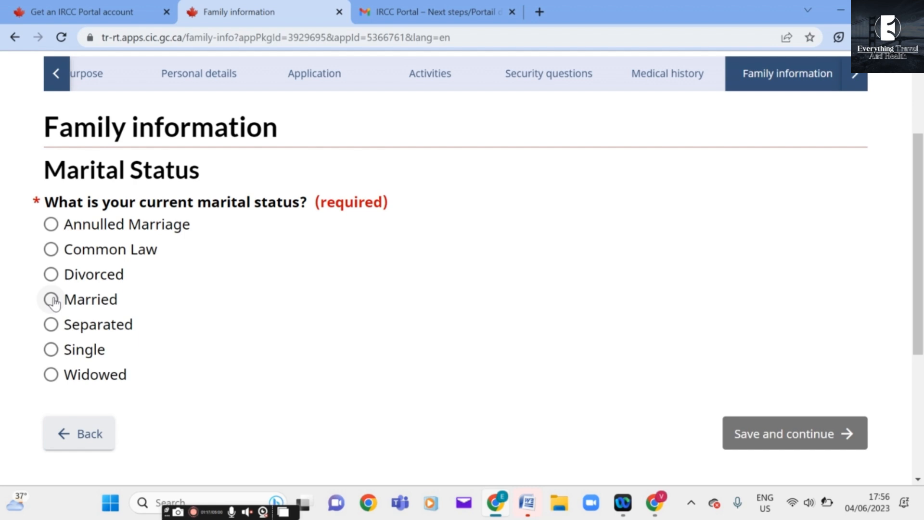
# - Set the marital status to Married with a marriage date of 2015 July 9
pyautogui.click(52, 350)
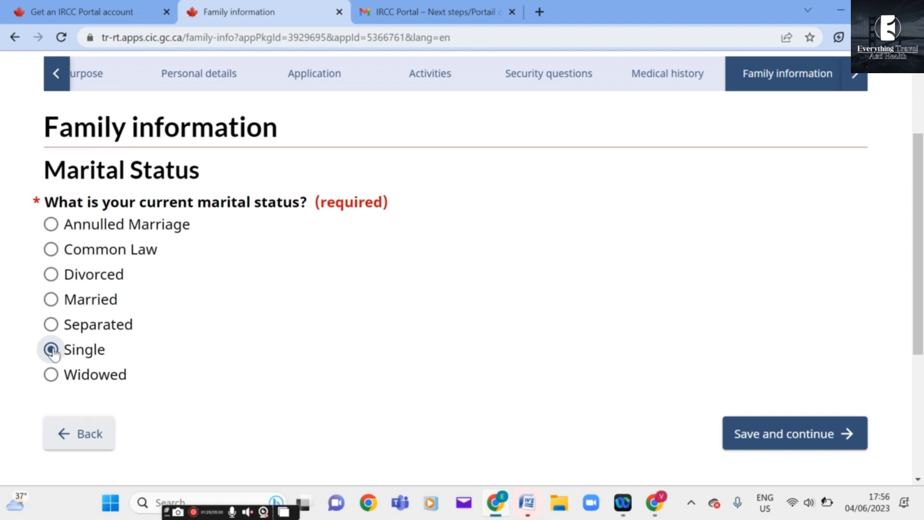
pyautogui.click(51, 300)
pyautogui.scroll(-1, 354, 301)
pyautogui.scroll(-3, 300, 319)
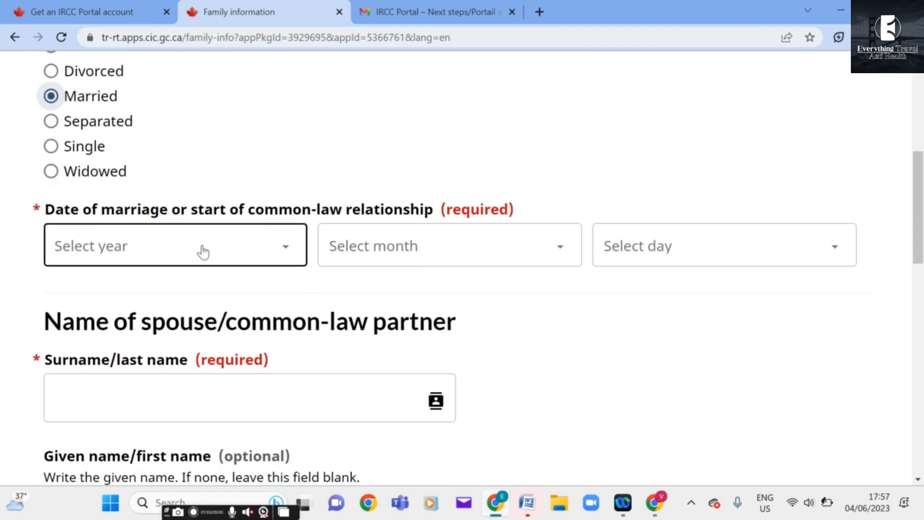
pyautogui.click(202, 251)
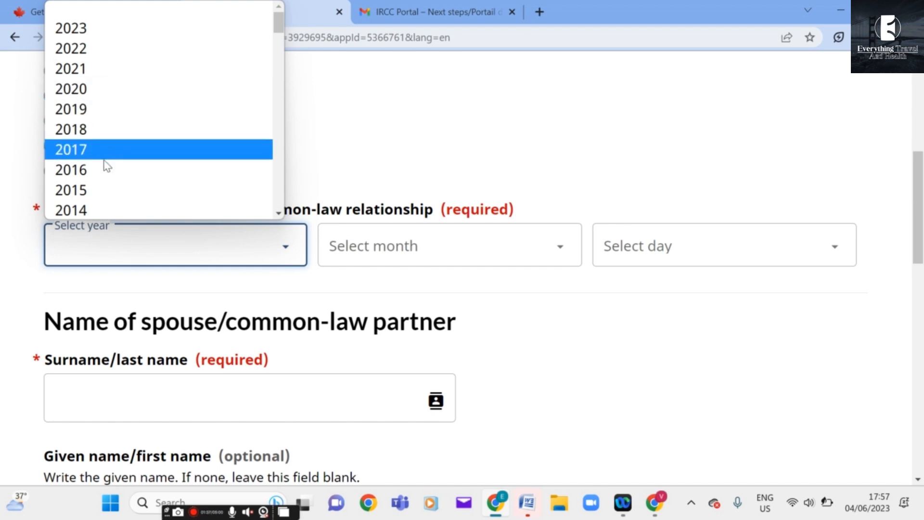
pyautogui.click(89, 189)
pyautogui.click(384, 248)
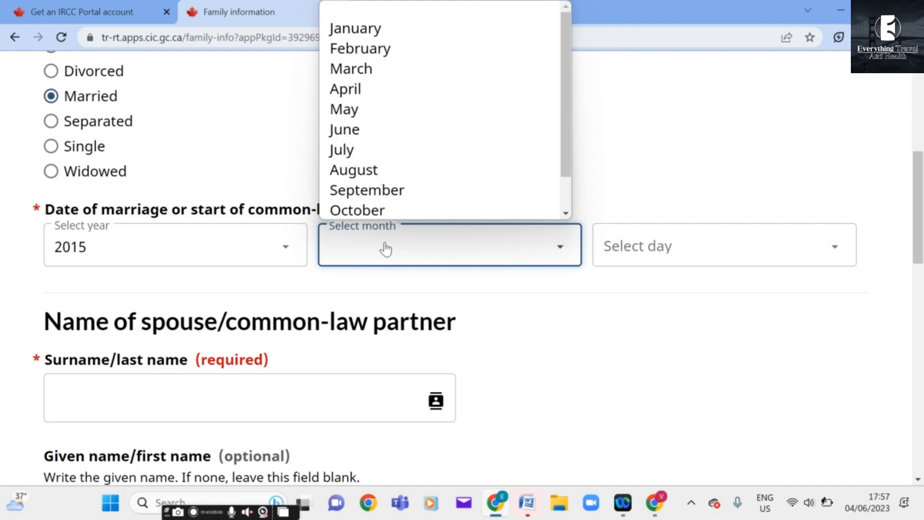
pyautogui.click(373, 153)
pyautogui.click(634, 247)
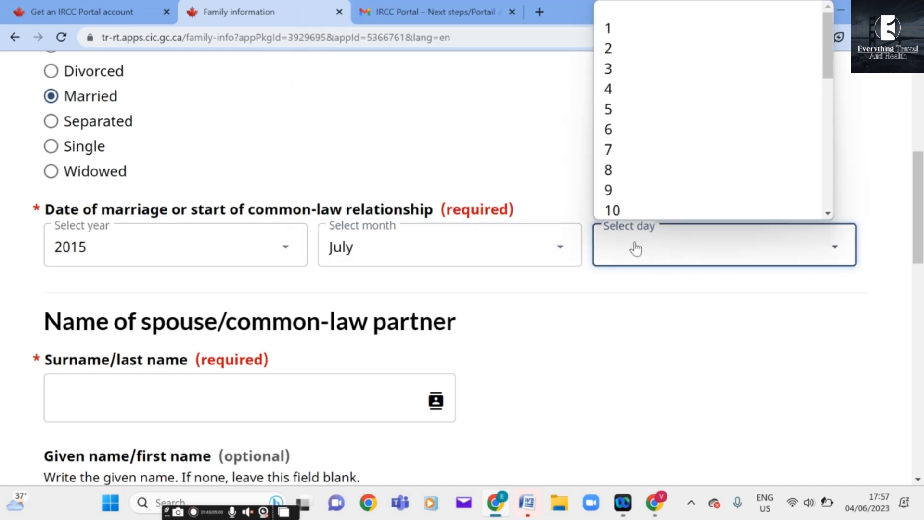
pyautogui.click(635, 189)
# - Enter the spouse's surname and given name
pyautogui.click(236, 398)
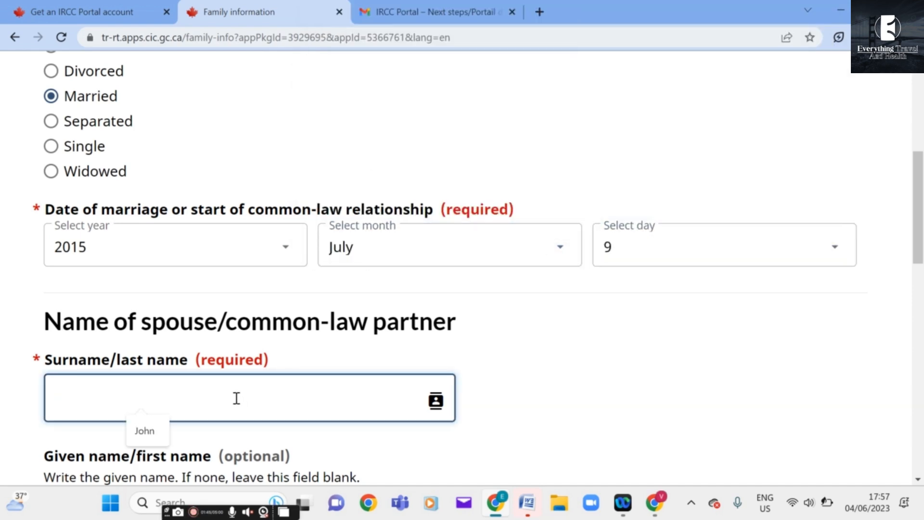
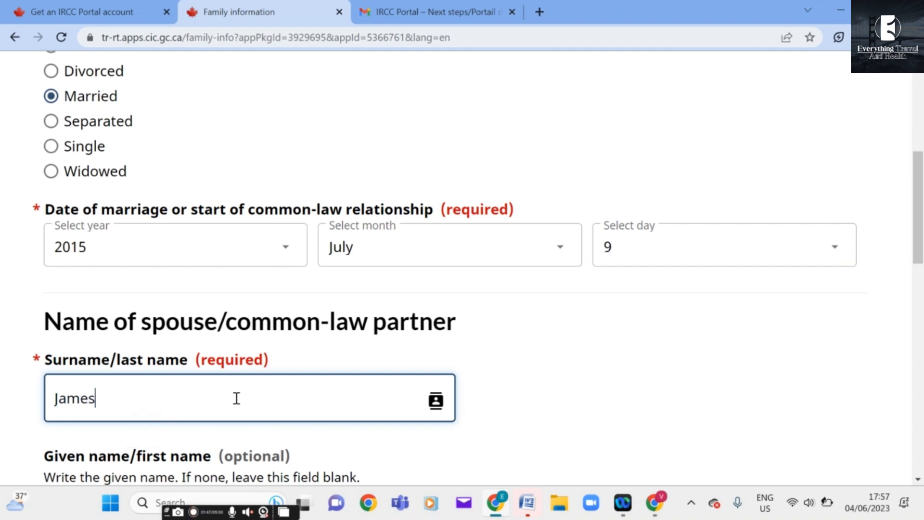
pyautogui.scroll(-4, 236, 399)
pyautogui.press('Tab')
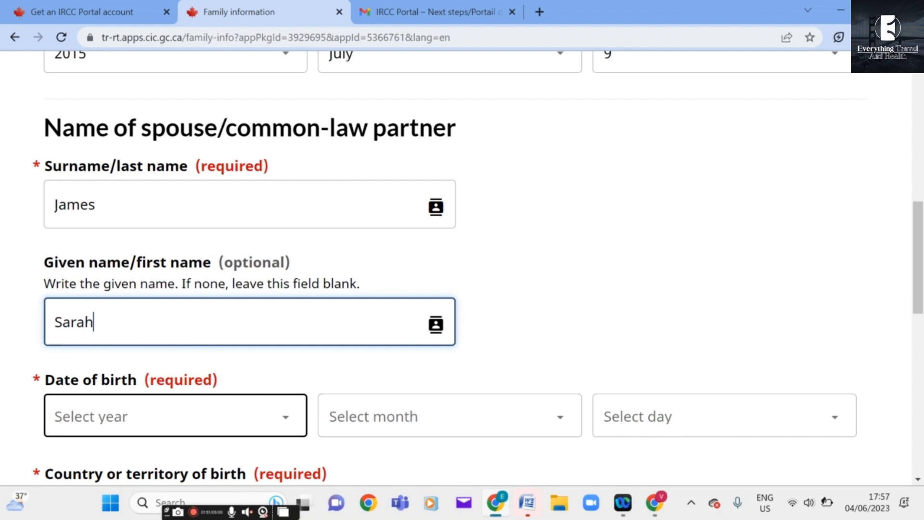
pyautogui.scroll(-2, 95, 327)
# - Set the spouse's date of birth to 2013 October 11 and birth country to India
pyautogui.click(129, 302)
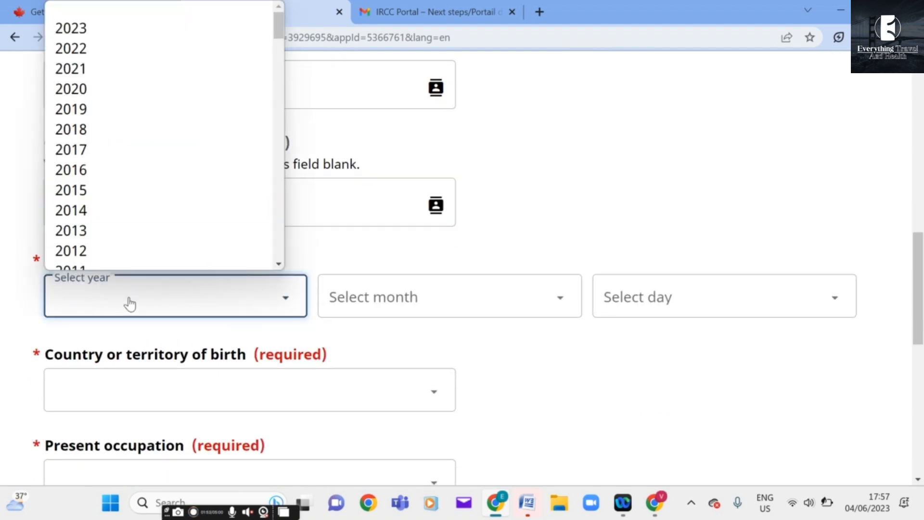
pyautogui.click(130, 231)
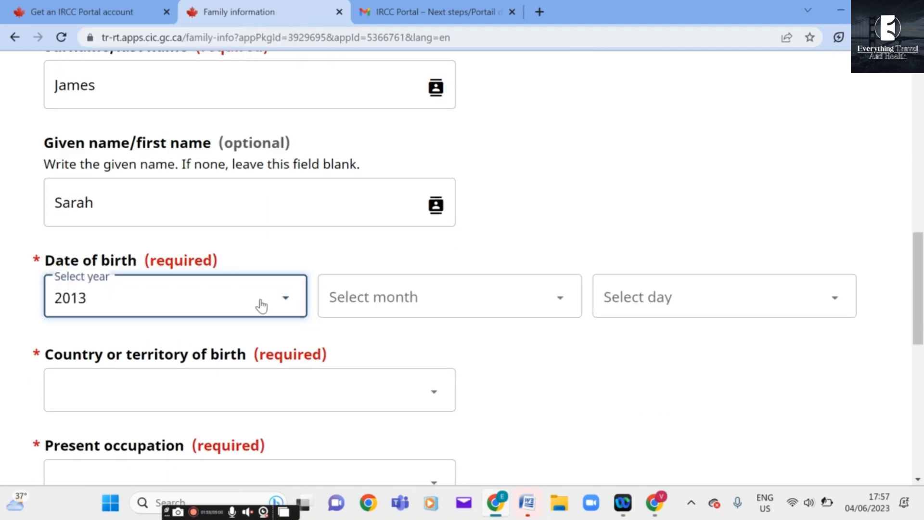
pyautogui.click(385, 305)
pyautogui.click(424, 224)
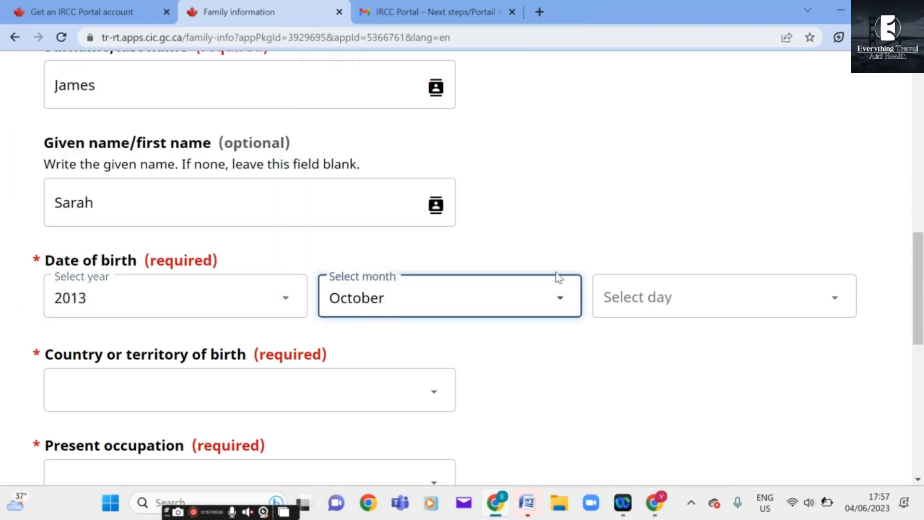
pyautogui.click(610, 295)
pyautogui.click(629, 246)
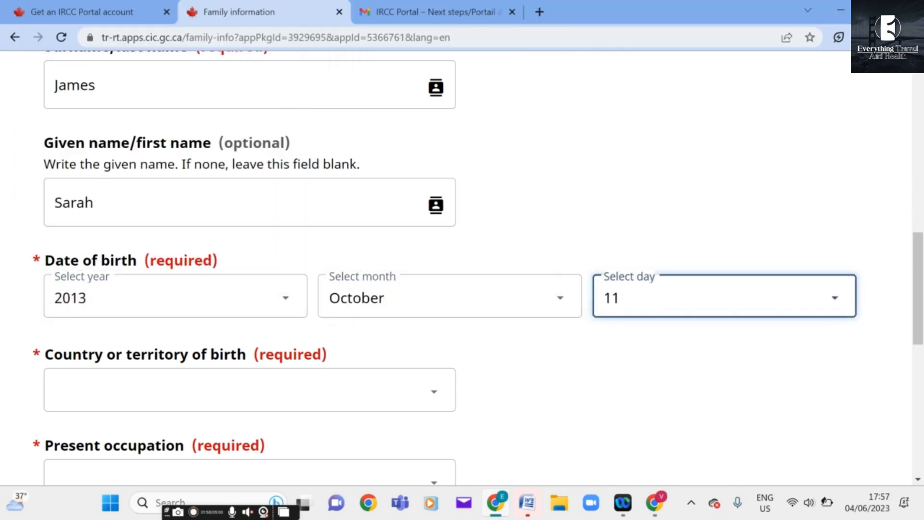
pyautogui.scroll(-4, 367, 241)
pyautogui.click(291, 206)
pyautogui.write('in')
pyautogui.press('Return')
# - Give the spouse Health occupations, same address Yes, not accompanying, and save
pyautogui.scroll(-2, 292, 211)
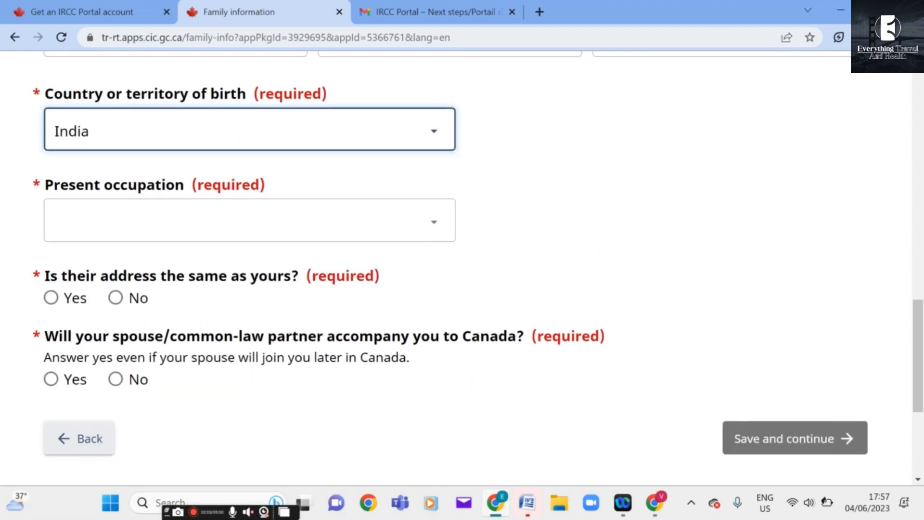
pyautogui.click(91, 223)
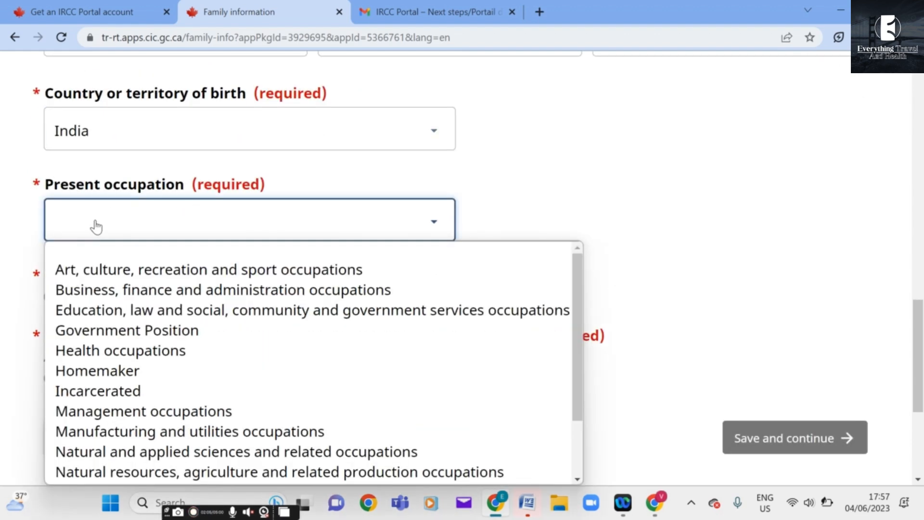
pyautogui.click(88, 350)
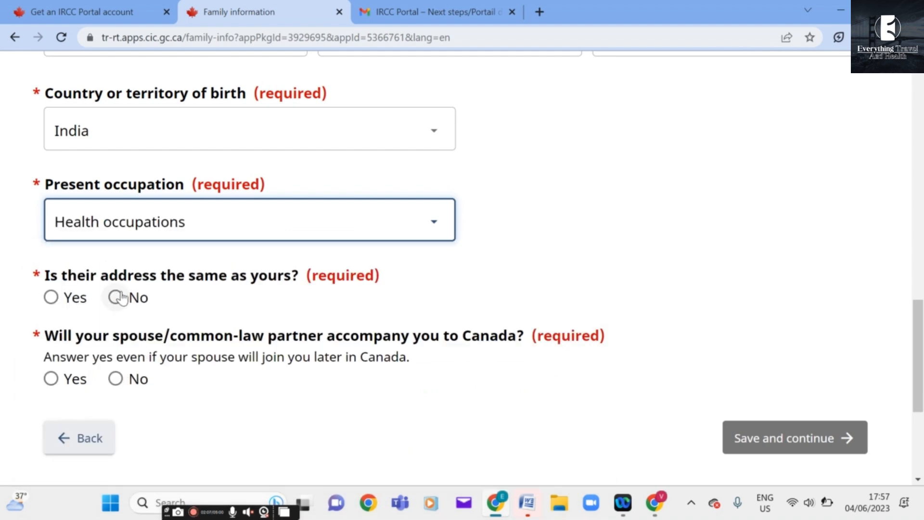
pyautogui.click(50, 297)
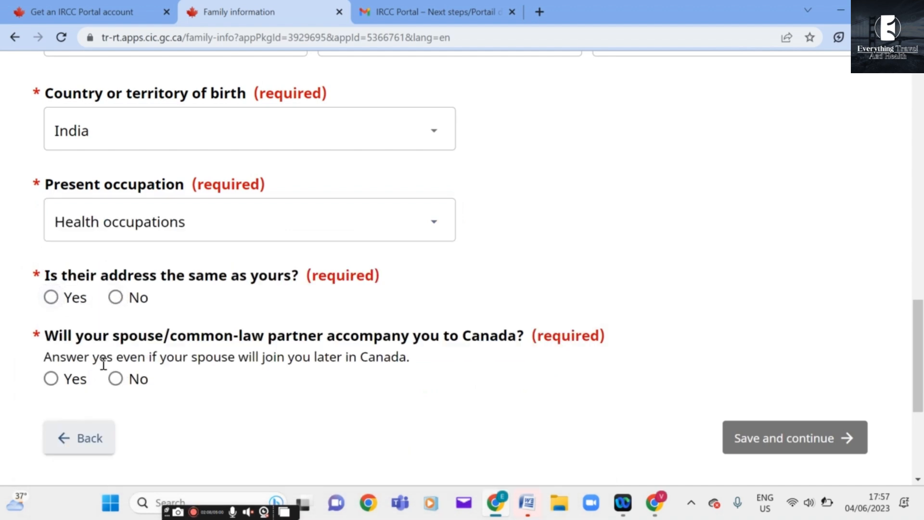
pyautogui.click(115, 379)
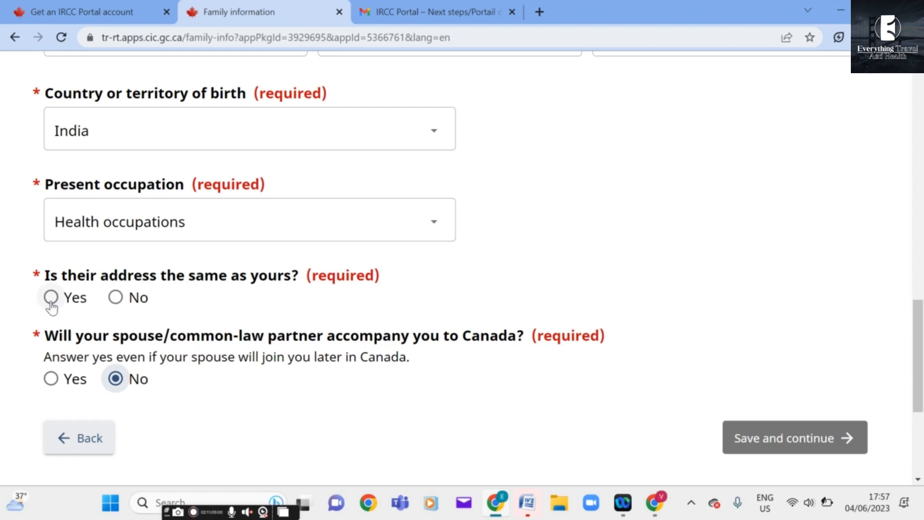
pyautogui.click(51, 298)
pyautogui.click(807, 439)
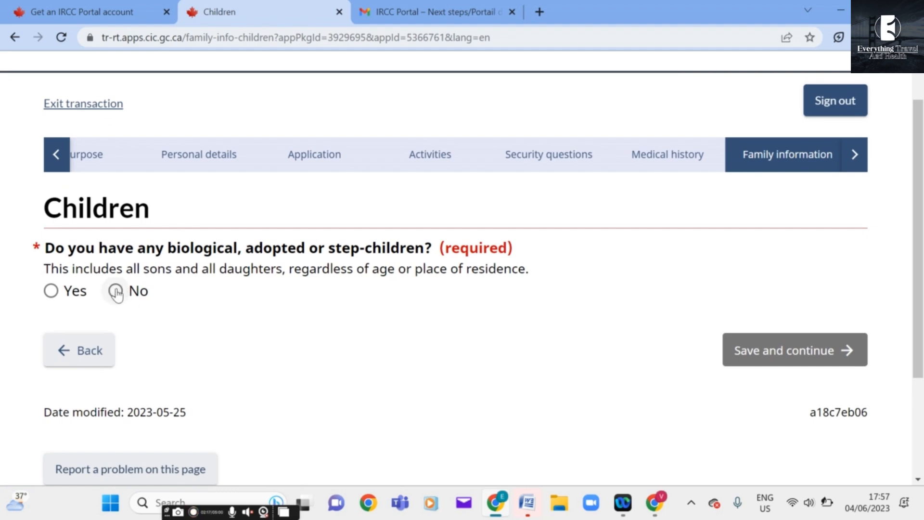
# - Abandon the child entry, answer No to having children, acknowledge not declaring any, and save
pyautogui.click(51, 291)
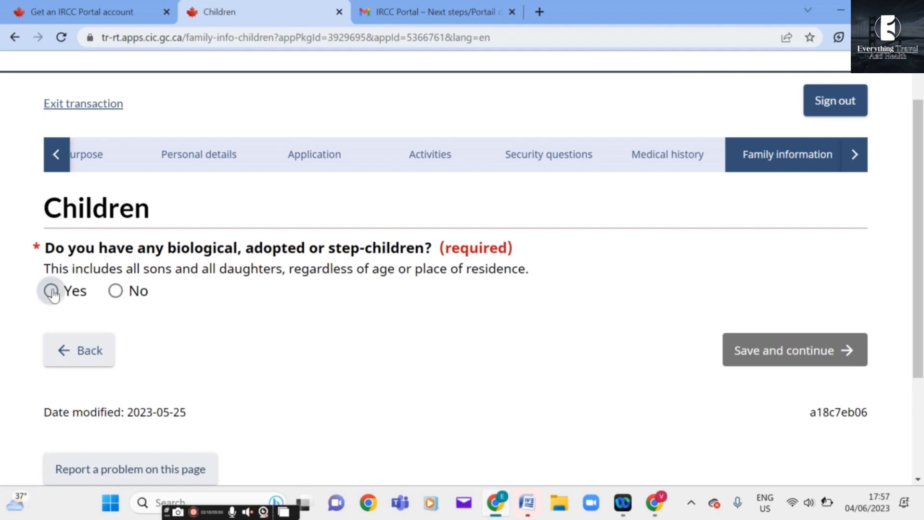
pyautogui.click(91, 369)
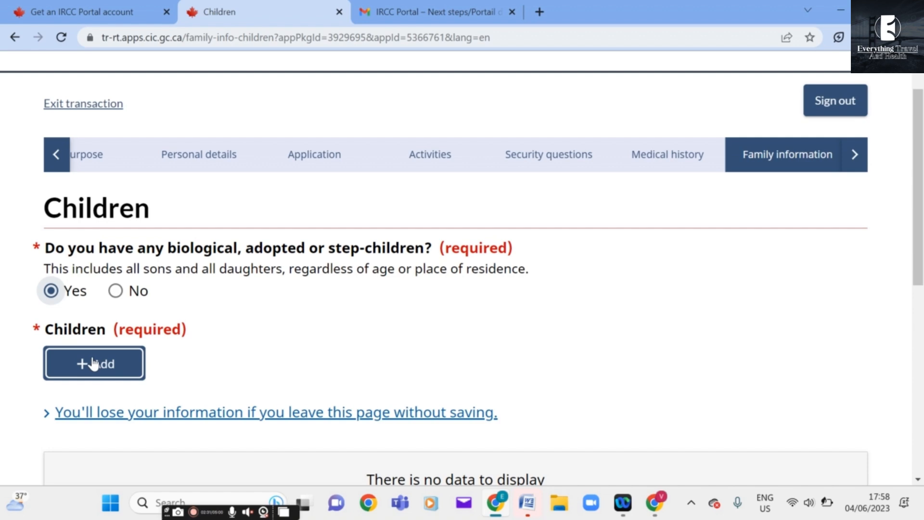
pyautogui.click(116, 290)
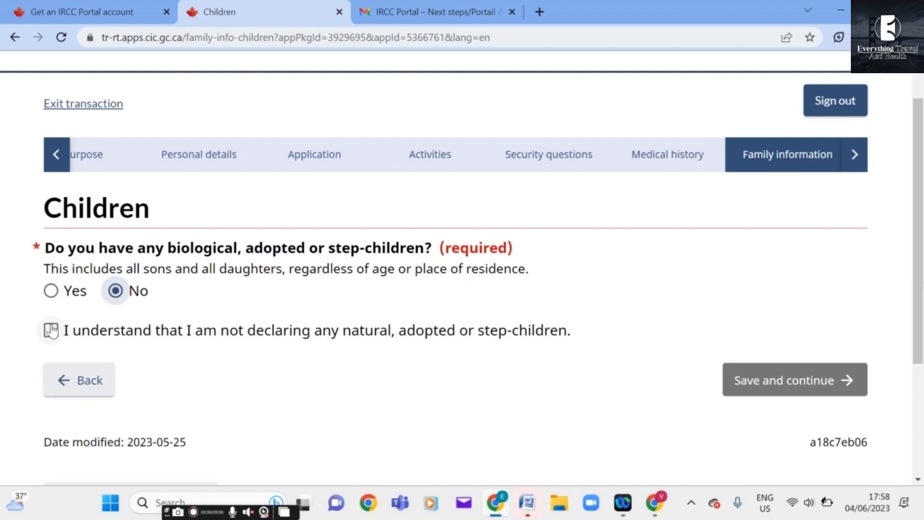
pyautogui.click(51, 291)
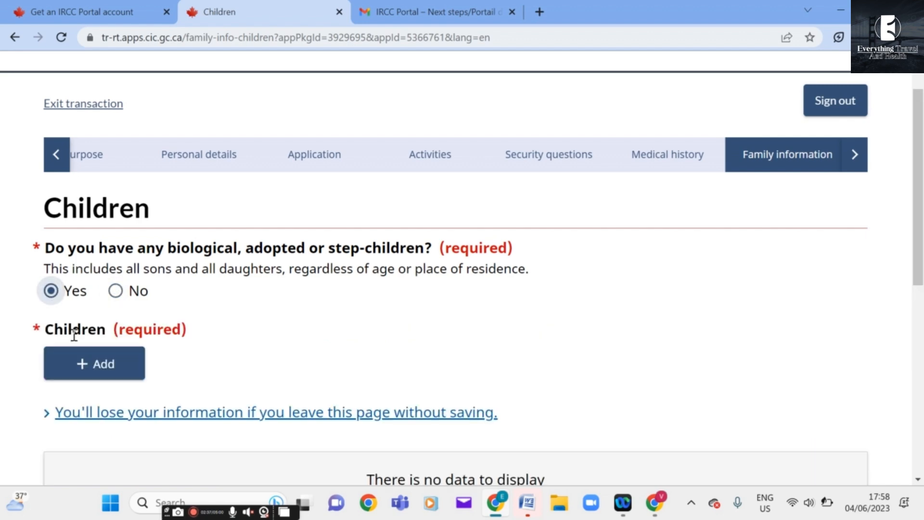
pyautogui.click(82, 365)
pyautogui.scroll(-8, 476, 279)
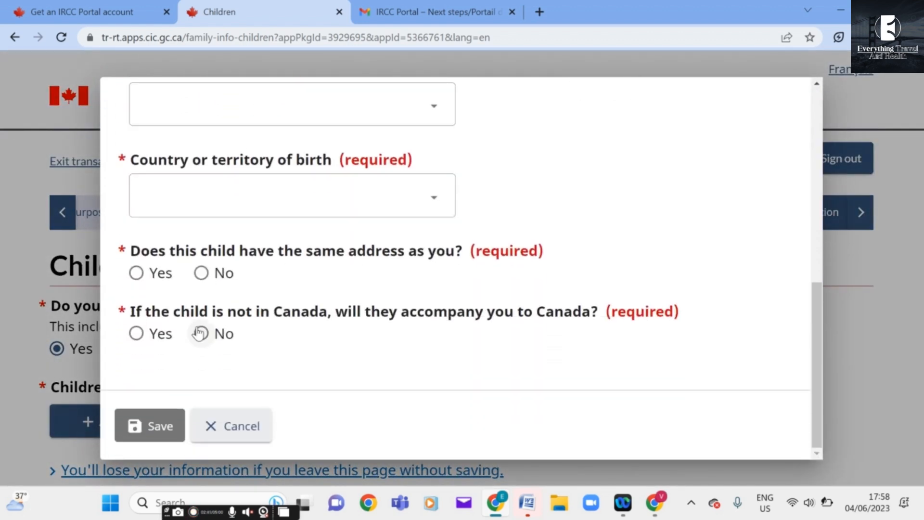
pyautogui.click(226, 427)
pyautogui.click(115, 291)
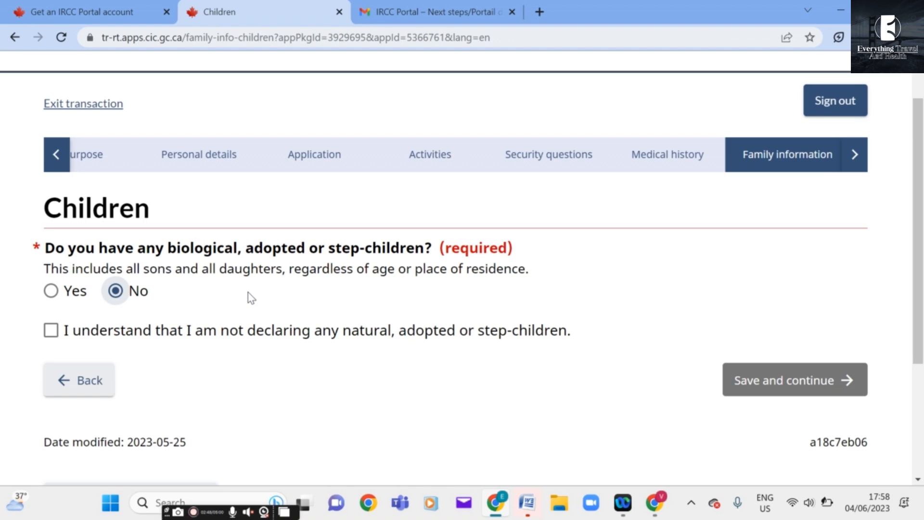
pyautogui.click(51, 331)
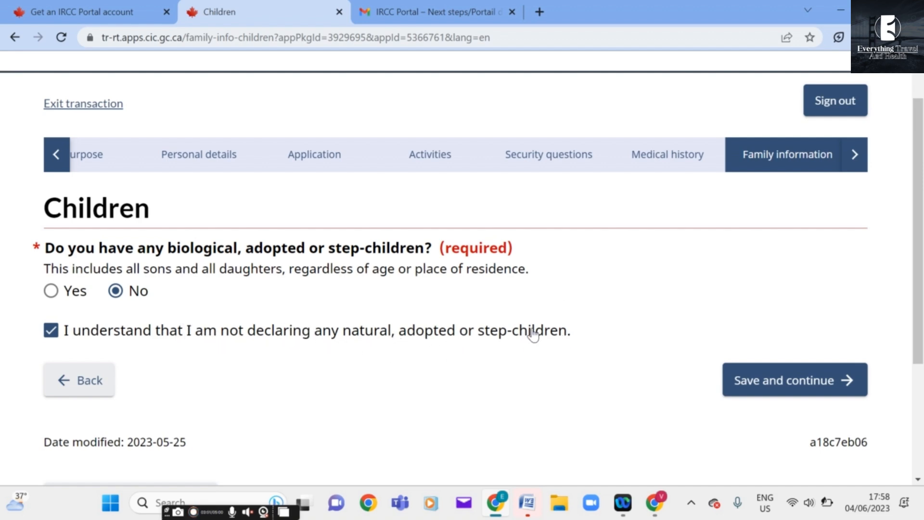
pyautogui.click(761, 381)
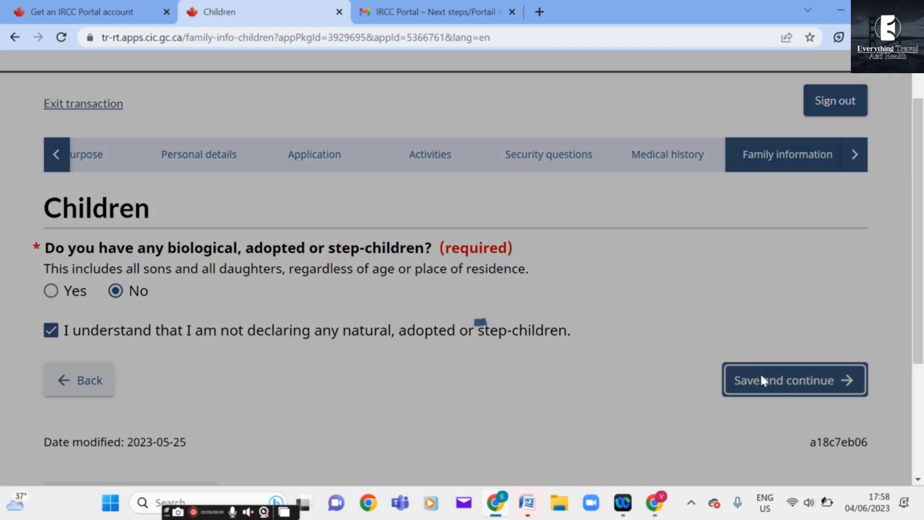
pyautogui.scroll(-2, 764, 381)
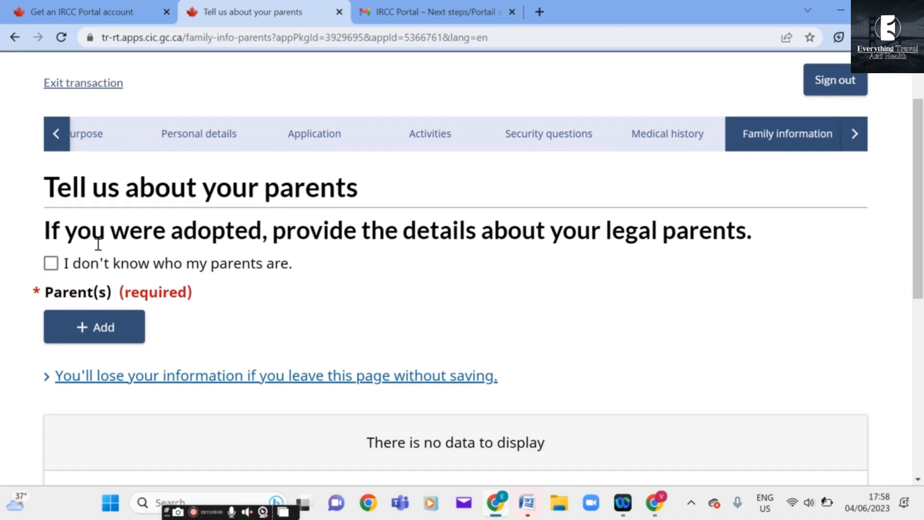
# - Cancel the parent form, declare not knowing who your parents are, and save
pyautogui.click(92, 327)
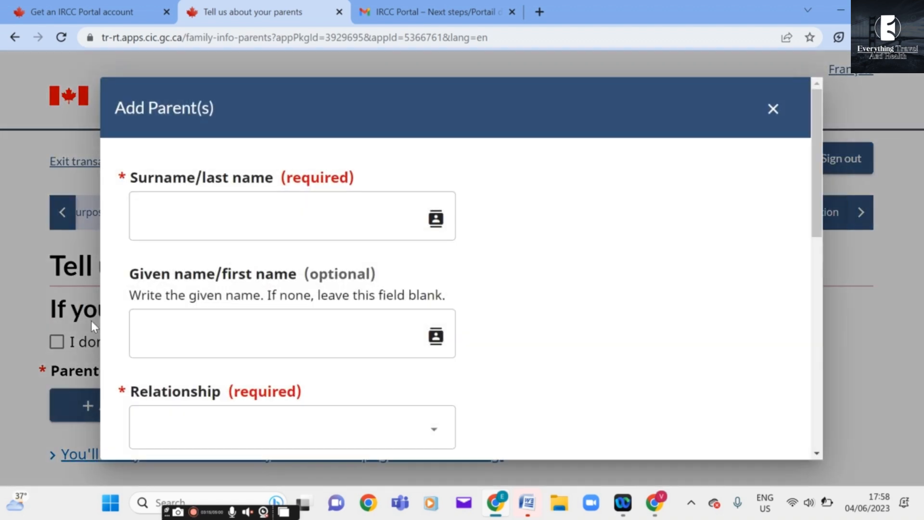
pyautogui.scroll(-6, 461, 267)
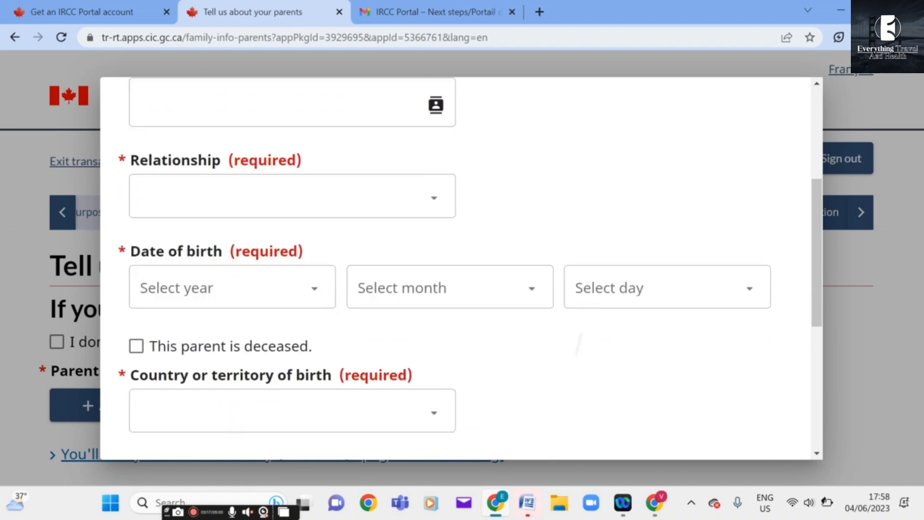
pyautogui.scroll(-5, 461, 268)
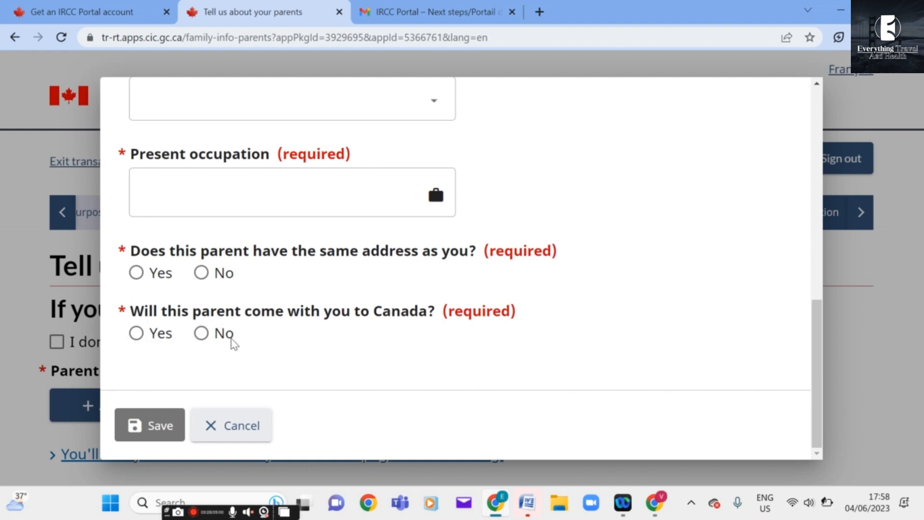
pyautogui.click(212, 424)
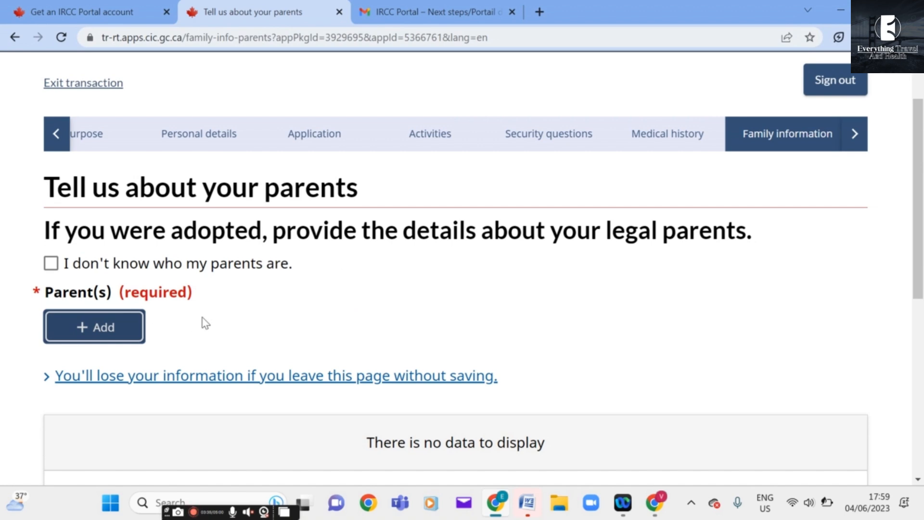
pyautogui.click(51, 264)
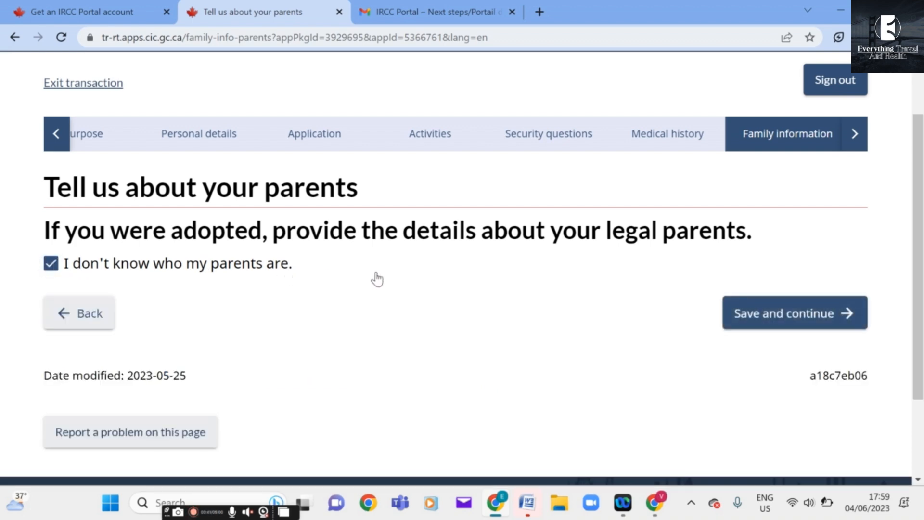
pyautogui.click(753, 317)
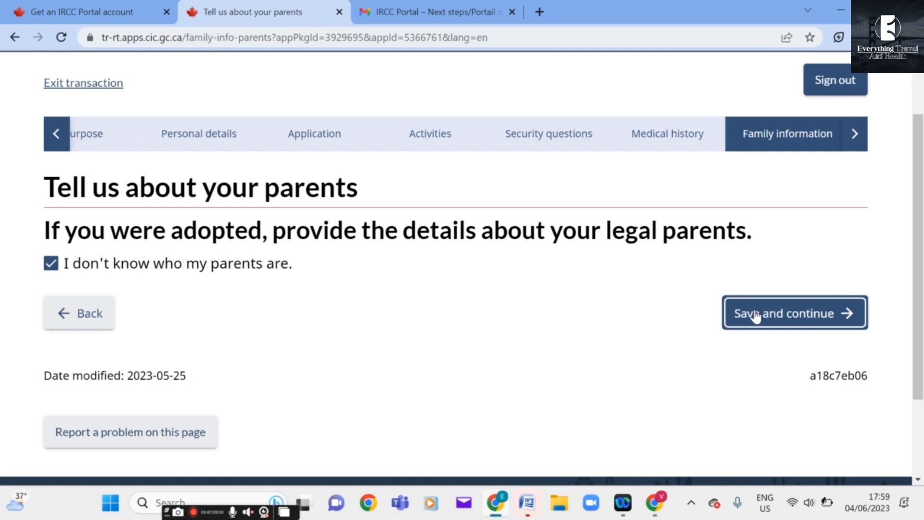
pyautogui.click(755, 316)
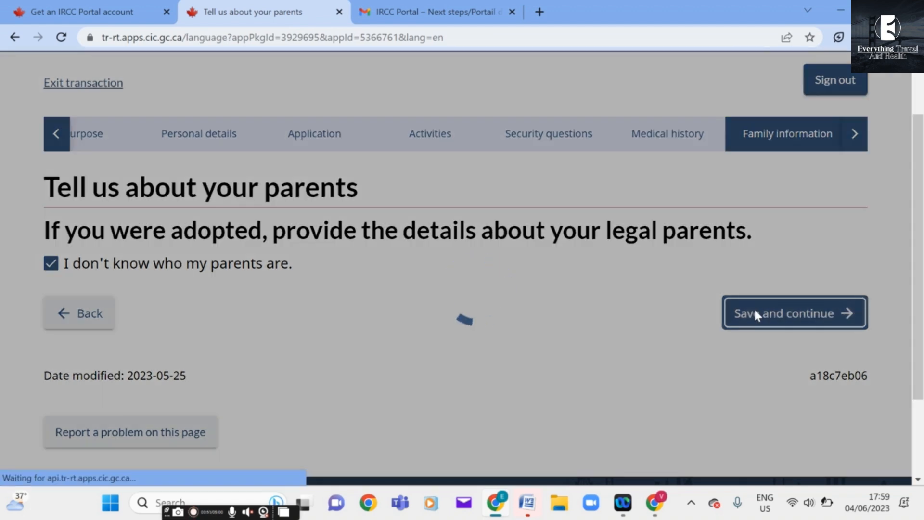
# - Choose Hindi as native language and English for communicating and contact, then save
pyautogui.scroll(-2, 596, 332)
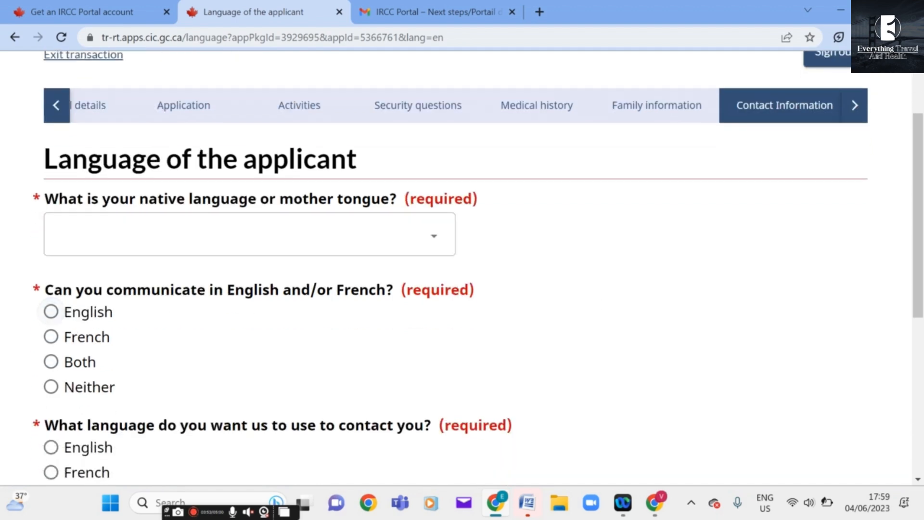
pyautogui.click(345, 240)
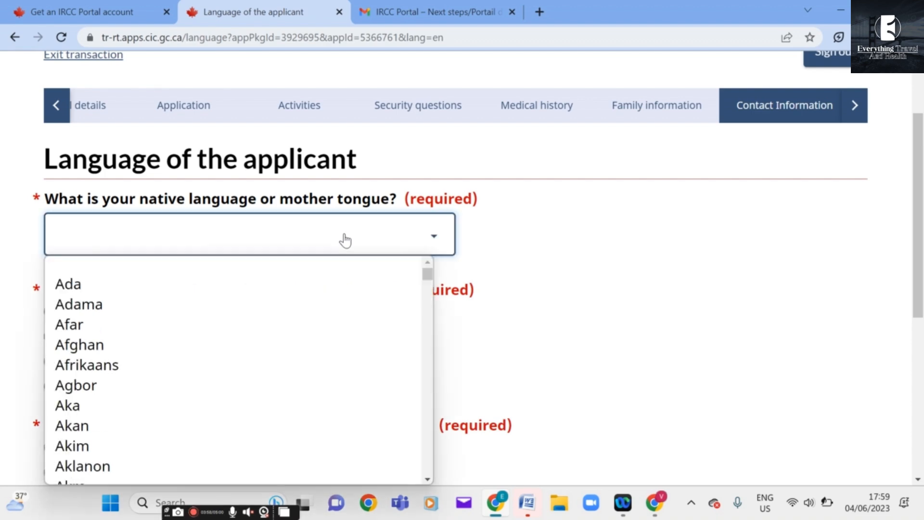
pyautogui.press('h')
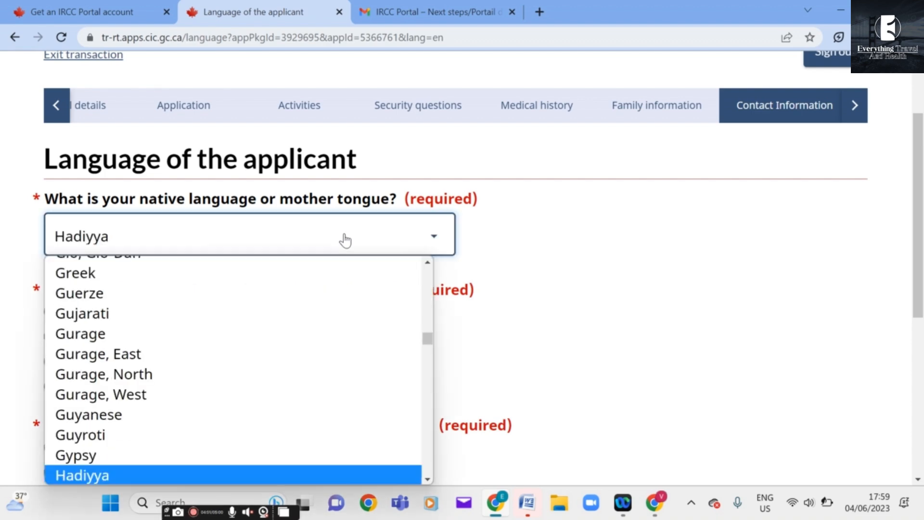
pyautogui.press('i')
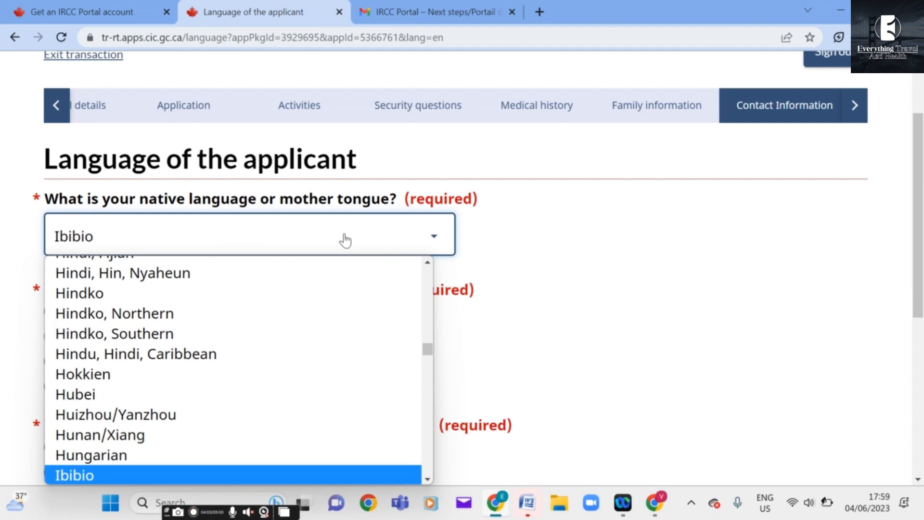
pyautogui.scroll(2, 288, 347)
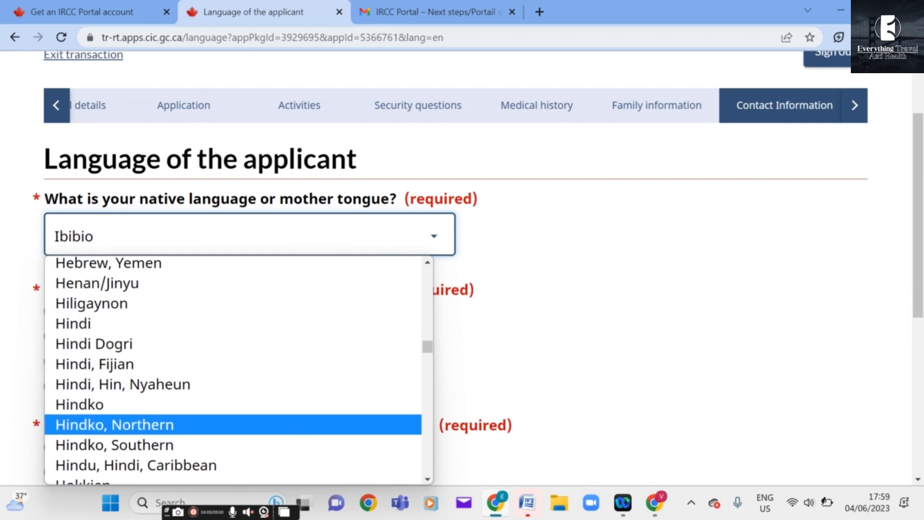
pyautogui.click(73, 323)
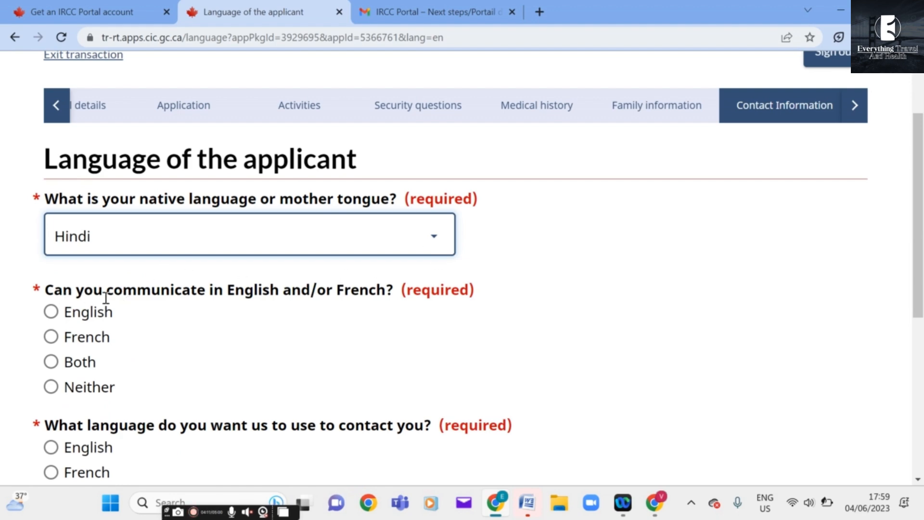
pyautogui.click(56, 317)
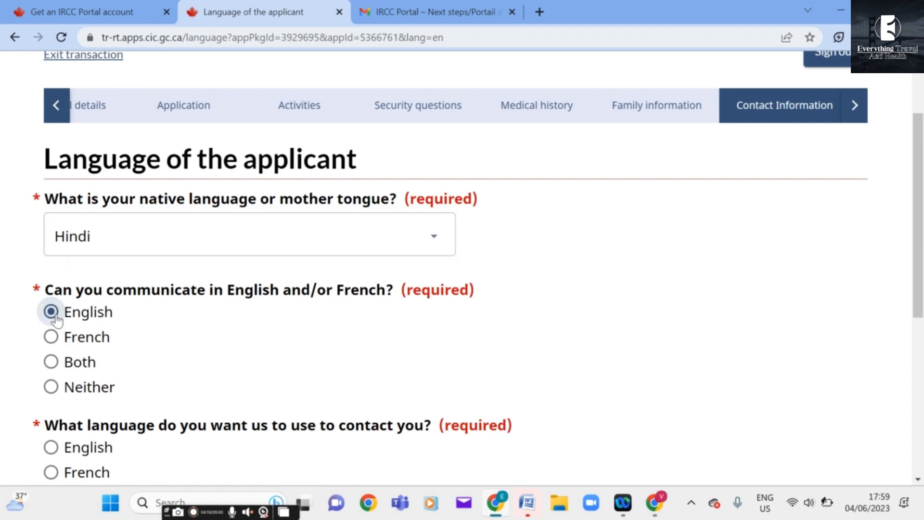
pyautogui.scroll(-3, 57, 318)
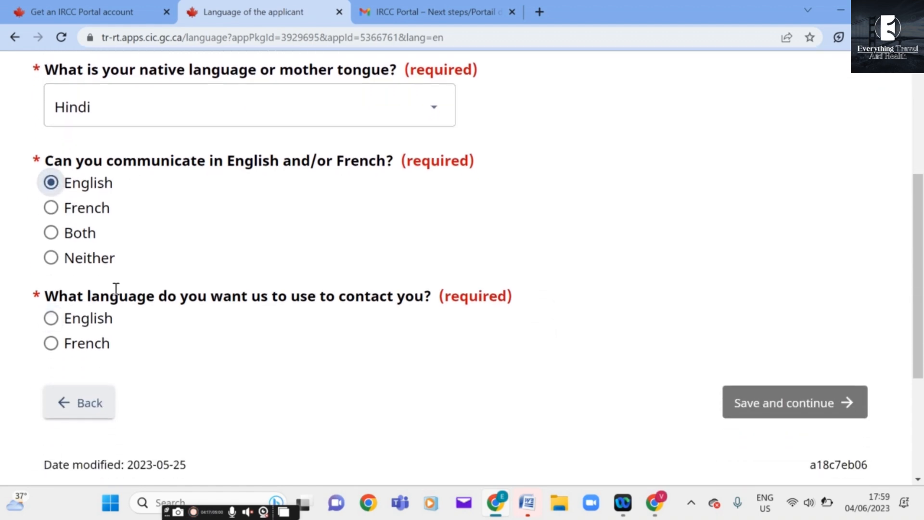
pyautogui.click(52, 321)
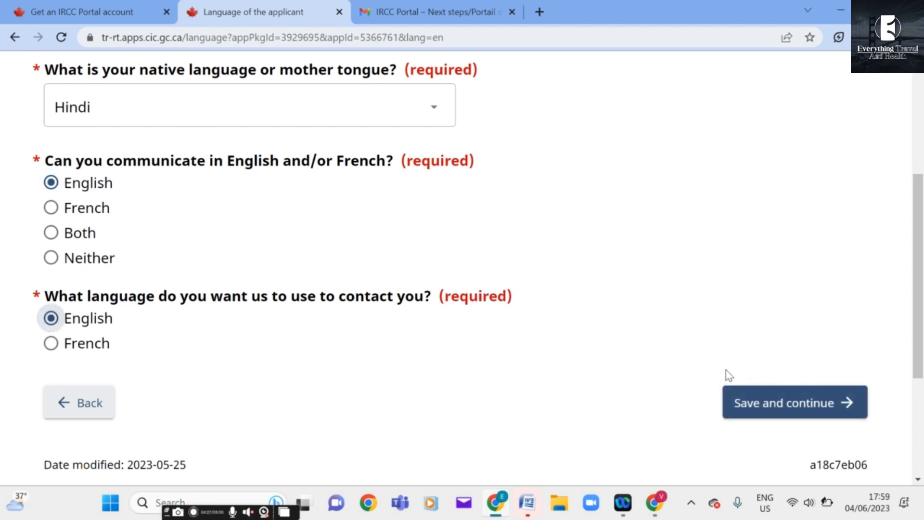
pyautogui.click(763, 407)
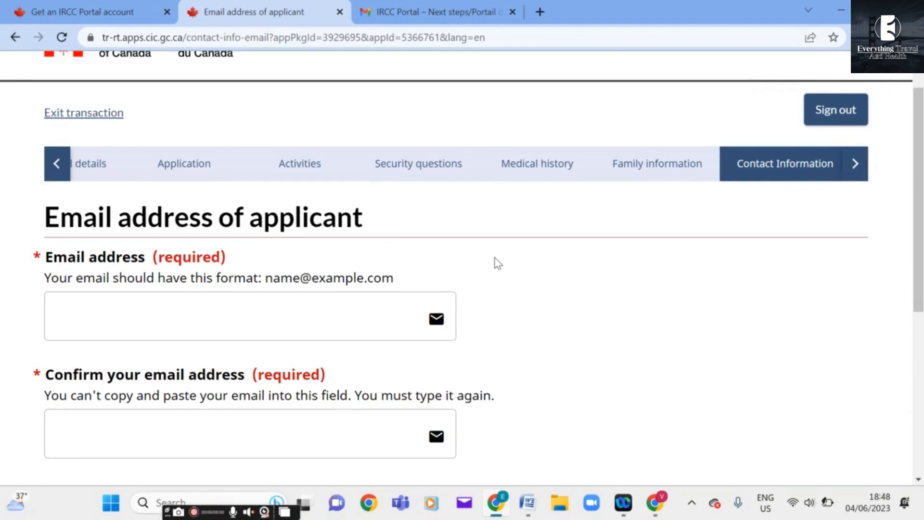
# - Enter the applicant's email address in both email fields, save, and begin adding a telephone number
pyautogui.click(282, 317)
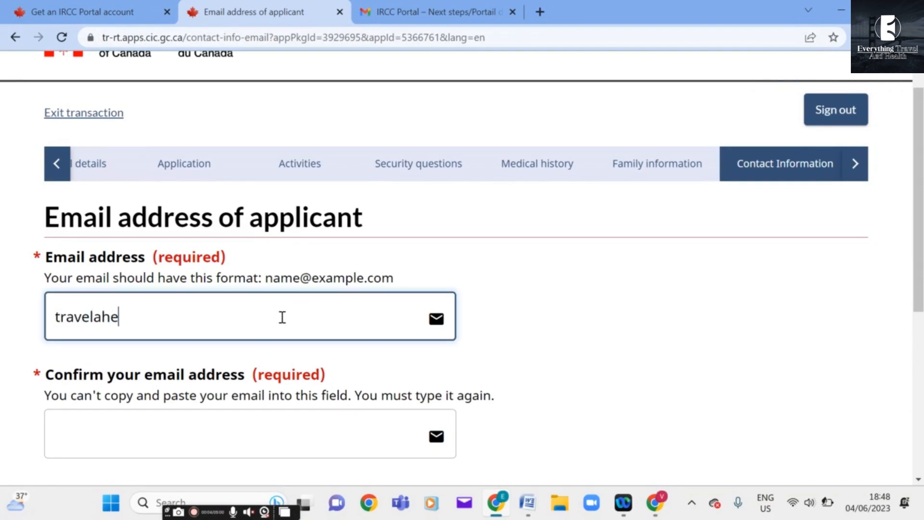
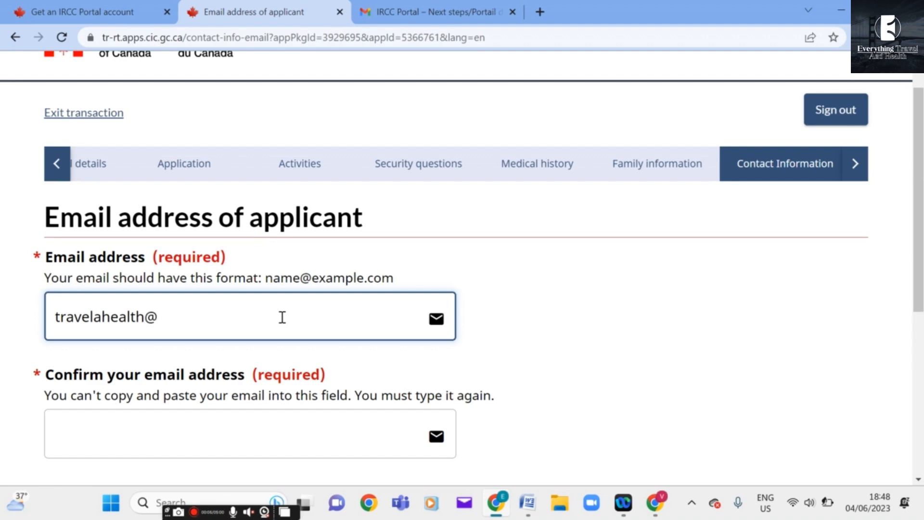
pyautogui.press('Tab')
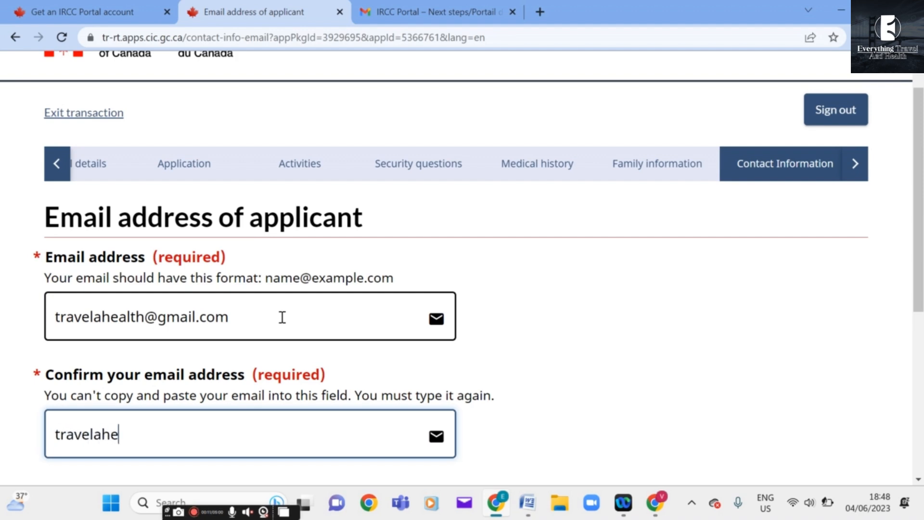
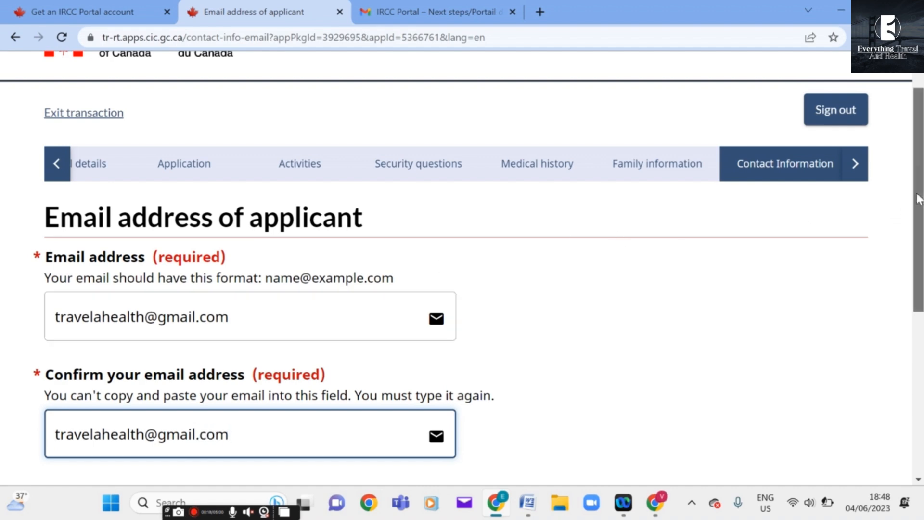
pyautogui.scroll(-4, 917, 199)
pyautogui.click(826, 304)
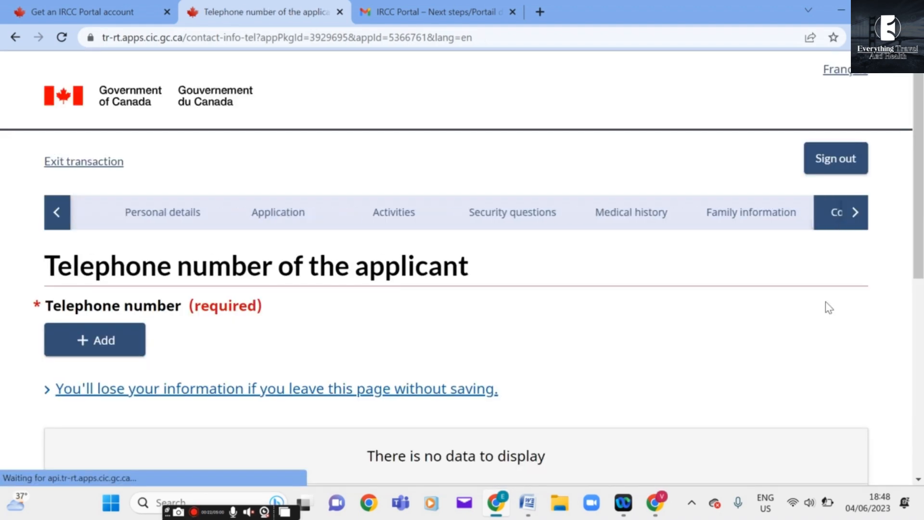
pyautogui.click(119, 338)
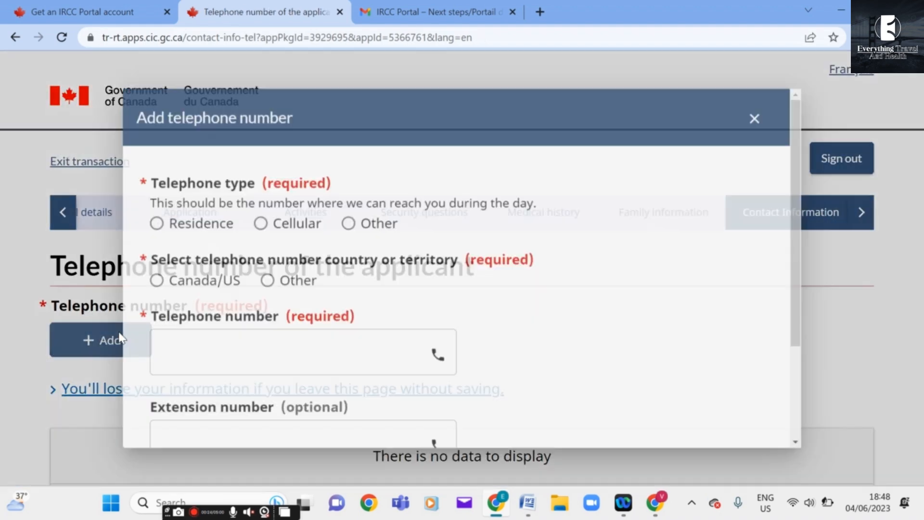
# - Add a Cellular telephone with country Other, entering its dial code and number, and save it
pyautogui.click(248, 222)
pyautogui.click(254, 281)
pyautogui.click(237, 354)
pyautogui.write('1234')
pyautogui.scroll(-3, 83, 330)
pyautogui.click(180, 306)
pyautogui.write('12')
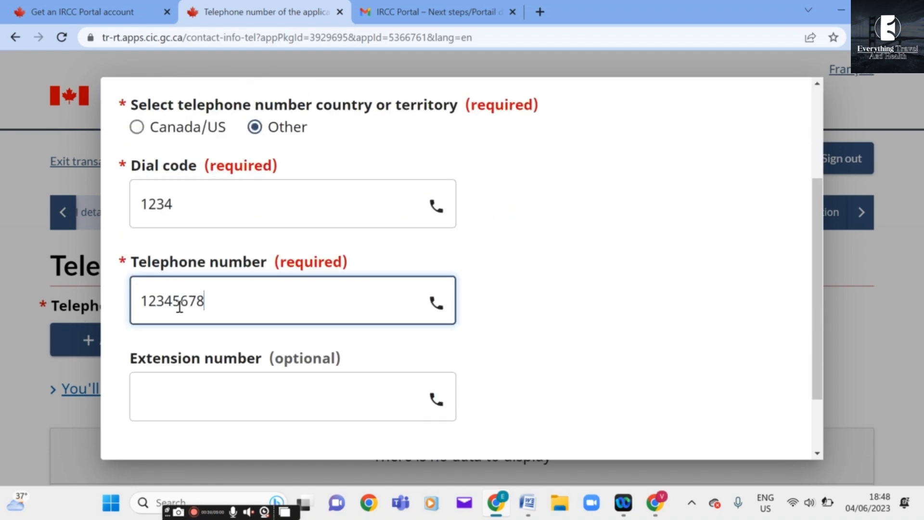
pyautogui.scroll(-2, 392, 285)
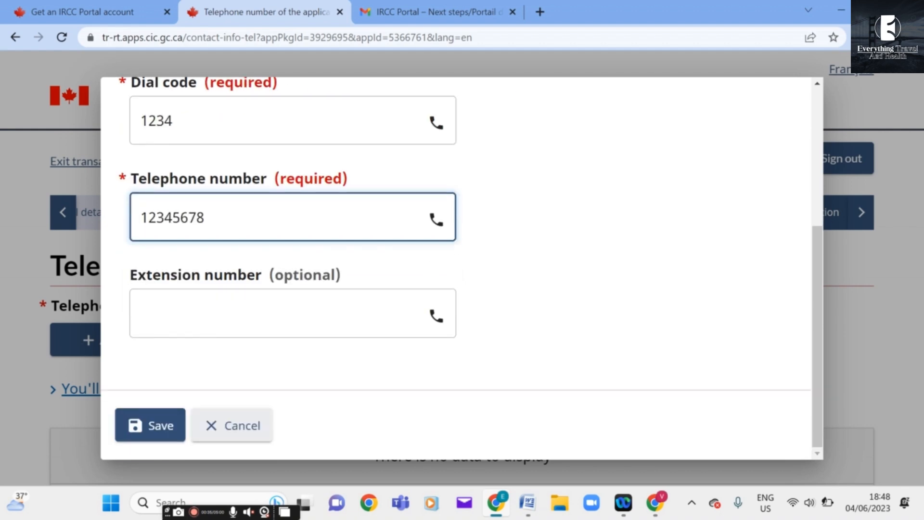
pyautogui.click(161, 426)
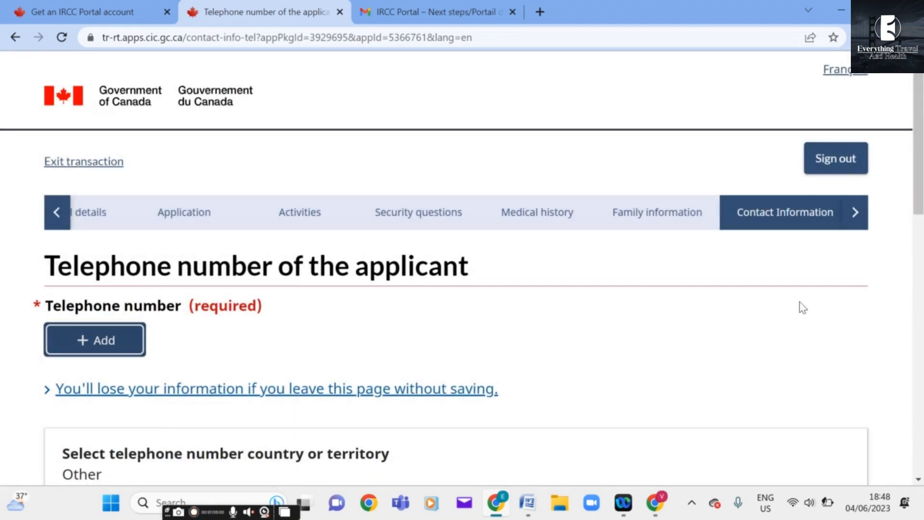
pyautogui.scroll(-10, 462, 269)
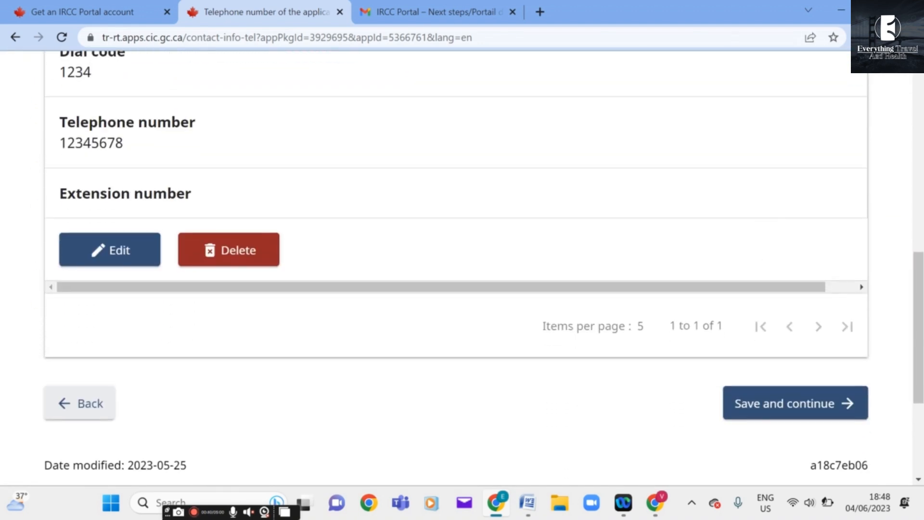
# - Save the contact details and check each section of the Summary of your information page
pyautogui.click(756, 421)
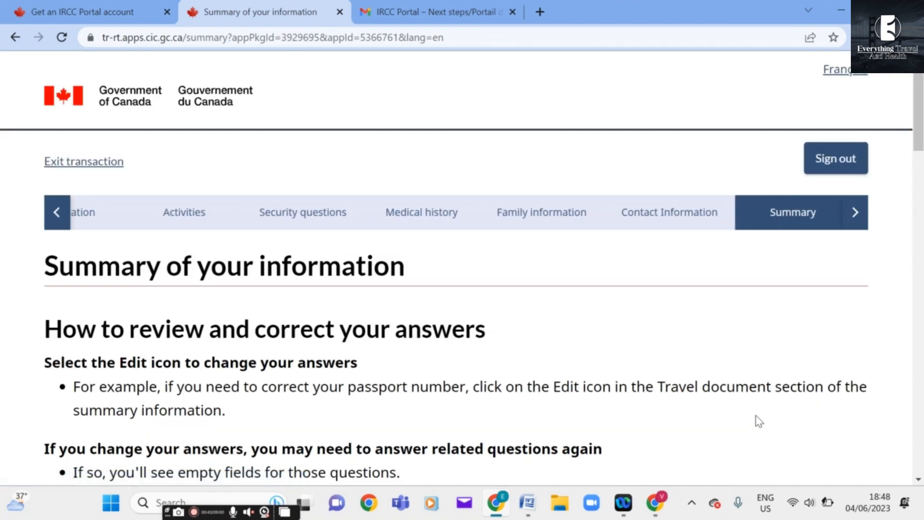
pyautogui.scroll(-9, 758, 421)
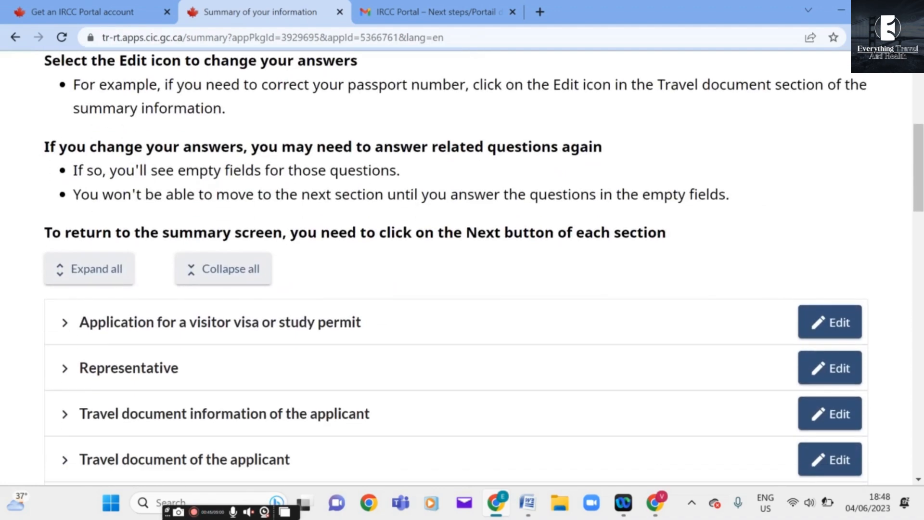
pyautogui.scroll(-3, 481, 270)
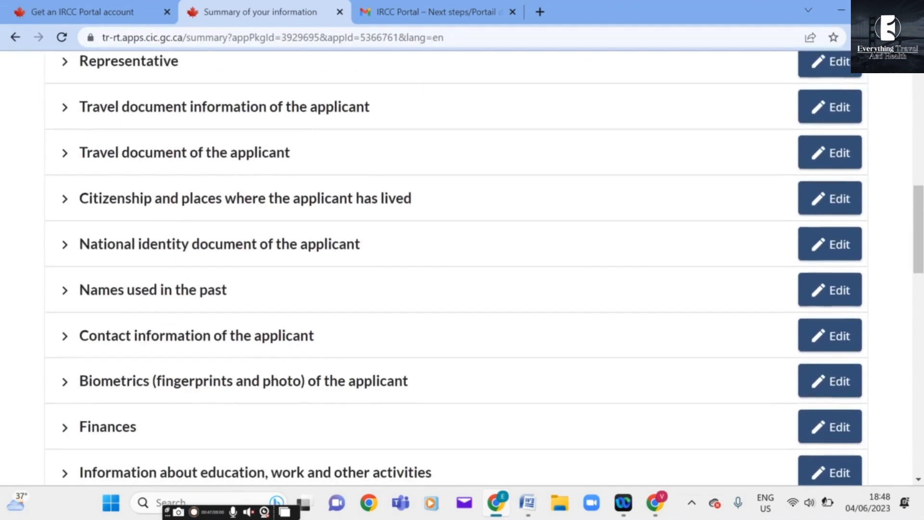
pyautogui.scroll(10, 481, 270)
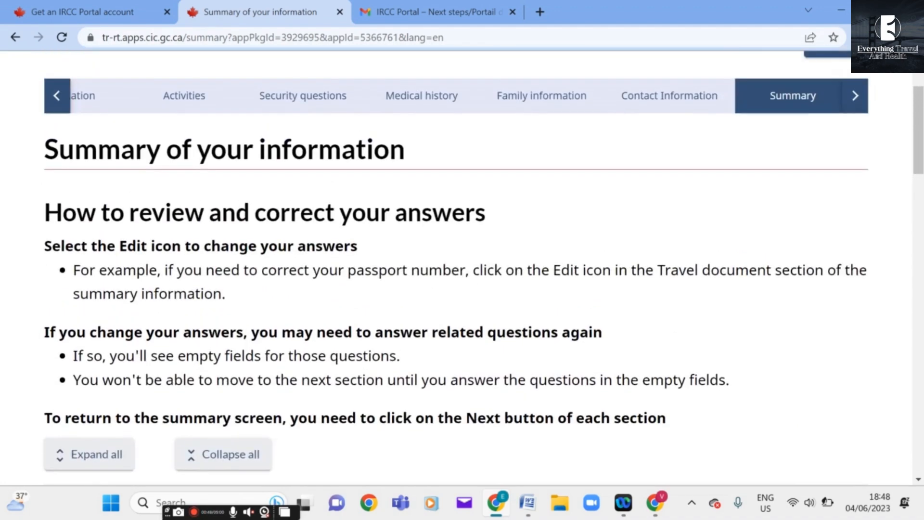
pyautogui.scroll(-4, 462, 269)
pyautogui.scroll(-5, 462, 269)
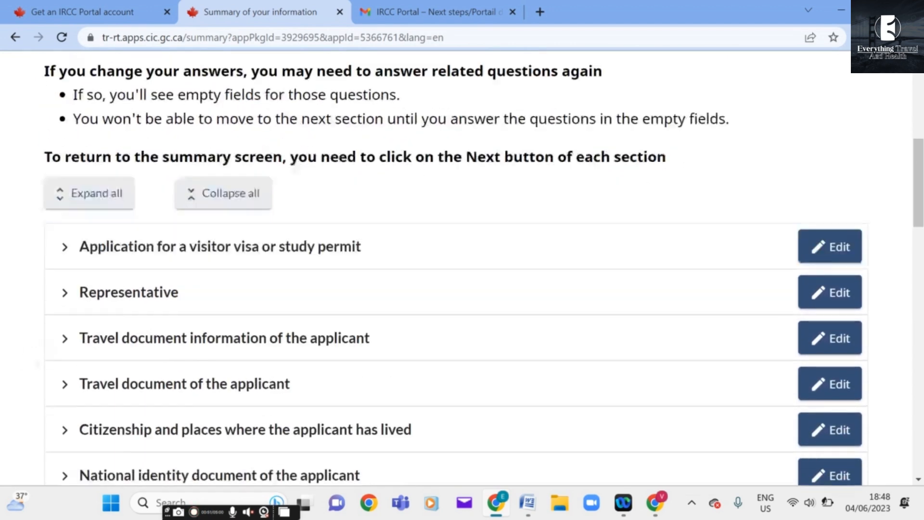
pyautogui.scroll(-6, 462, 270)
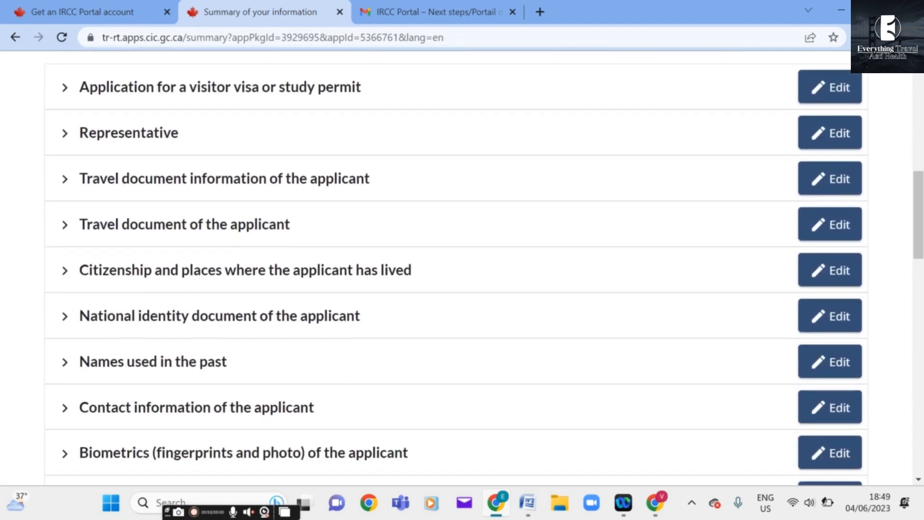
pyautogui.scroll(-4, 462, 269)
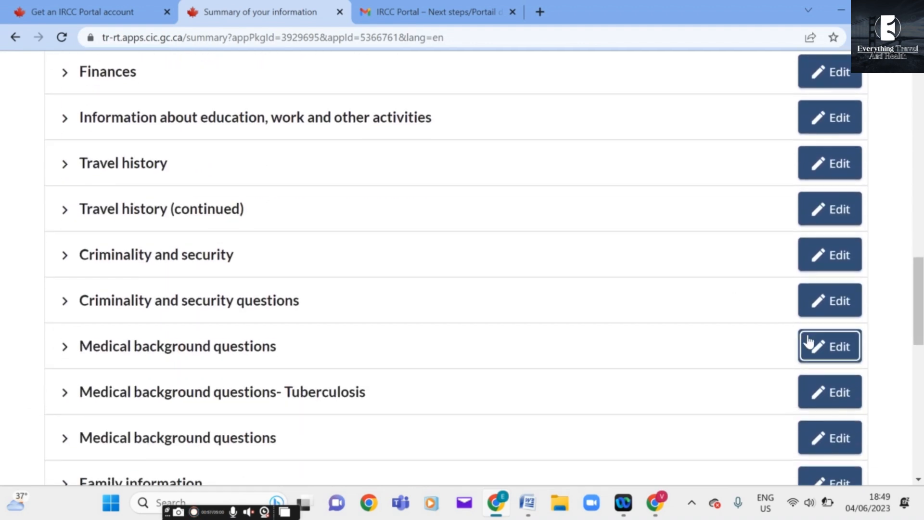
pyautogui.scroll(-2, 841, 323)
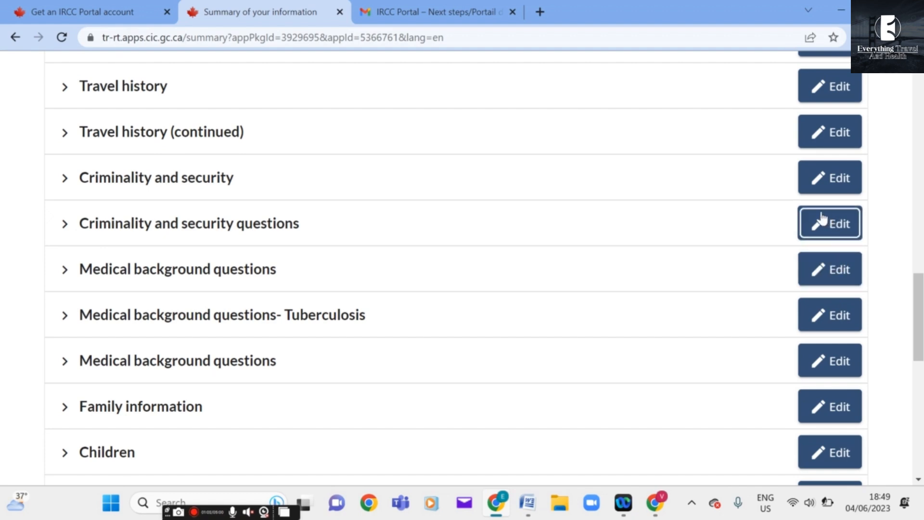
pyautogui.scroll(-7, 838, 237)
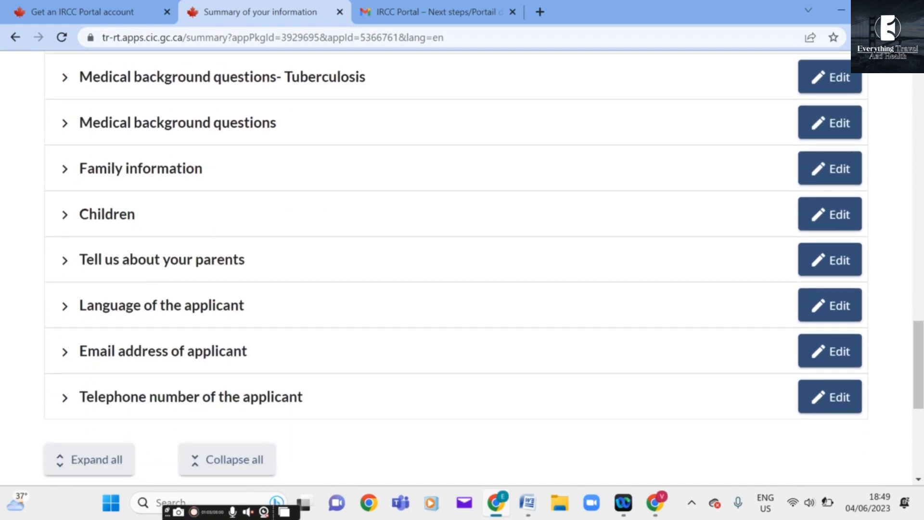
pyautogui.scroll(1, 462, 269)
pyautogui.scroll(8, 65, 466)
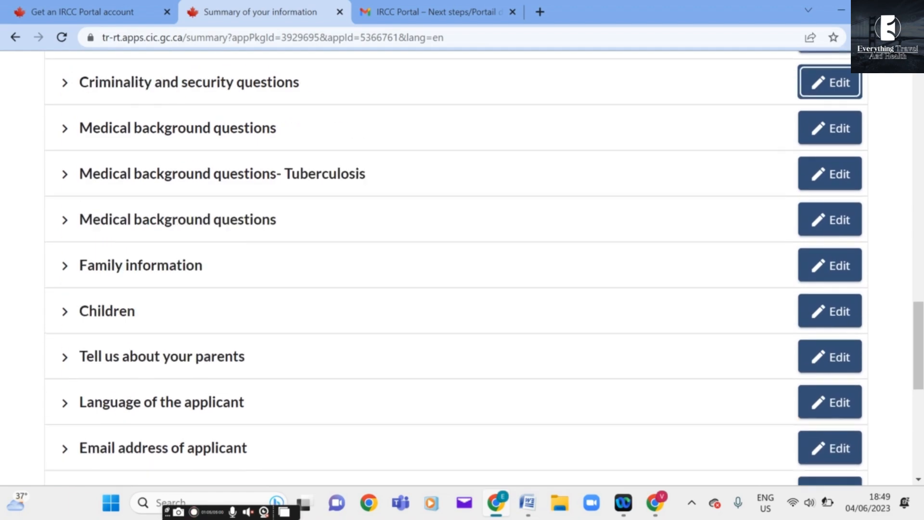
pyautogui.scroll(14, 65, 466)
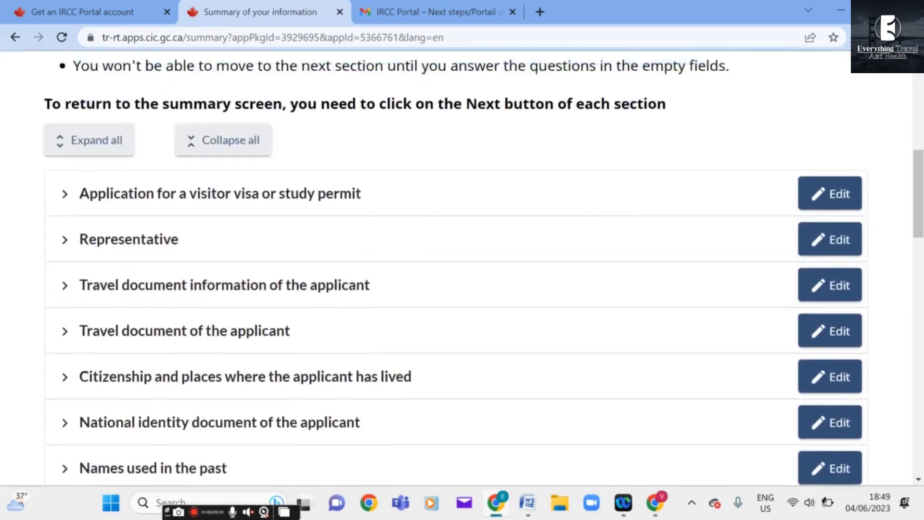
pyautogui.scroll(-20, 829, 338)
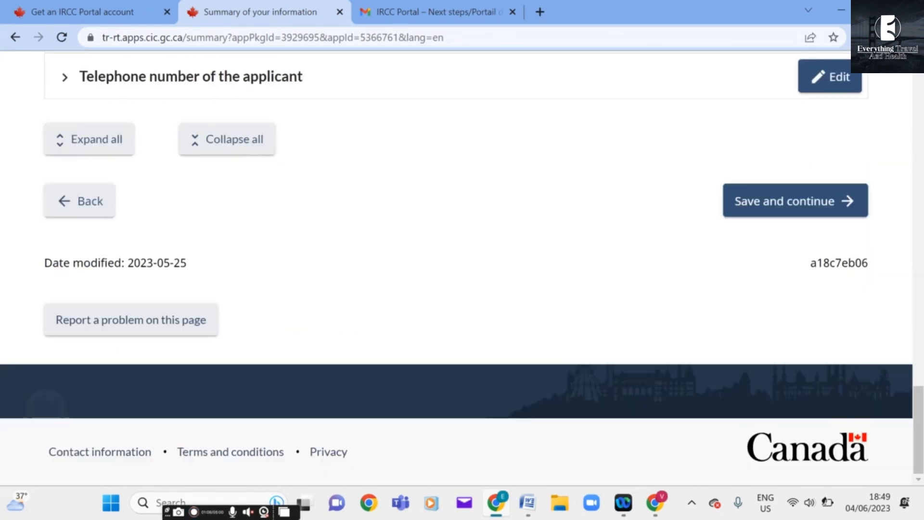
pyautogui.scroll(1, 850, 95)
# - Save the reviewed summary and continue to the Documents page
pyautogui.click(787, 218)
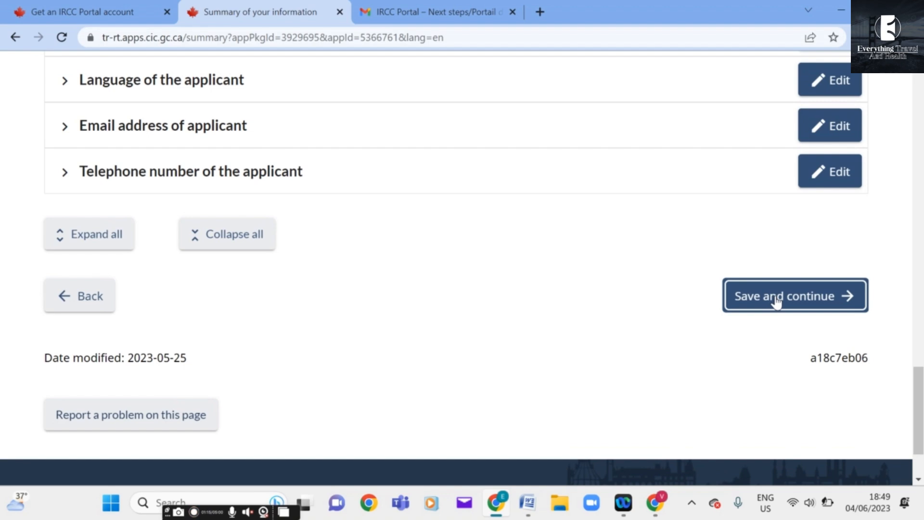
pyautogui.scroll(1, 777, 303)
pyautogui.click(798, 319)
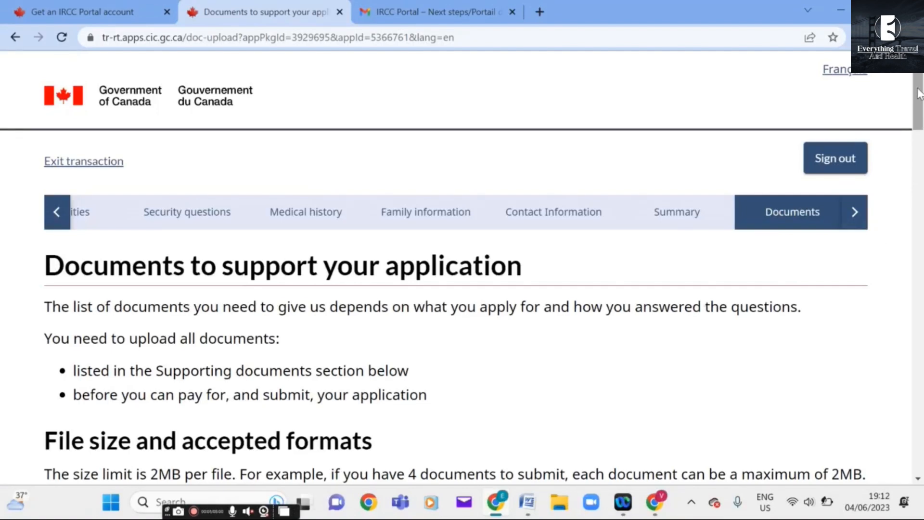
# - Scroll through the Supporting and Optional documents lists to see which are still Not uploaded
pyautogui.moveTo(919, 93); pyautogui.dragTo(921, 124)
pyautogui.moveTo(922, 130); pyautogui.dragTo(922, 323)
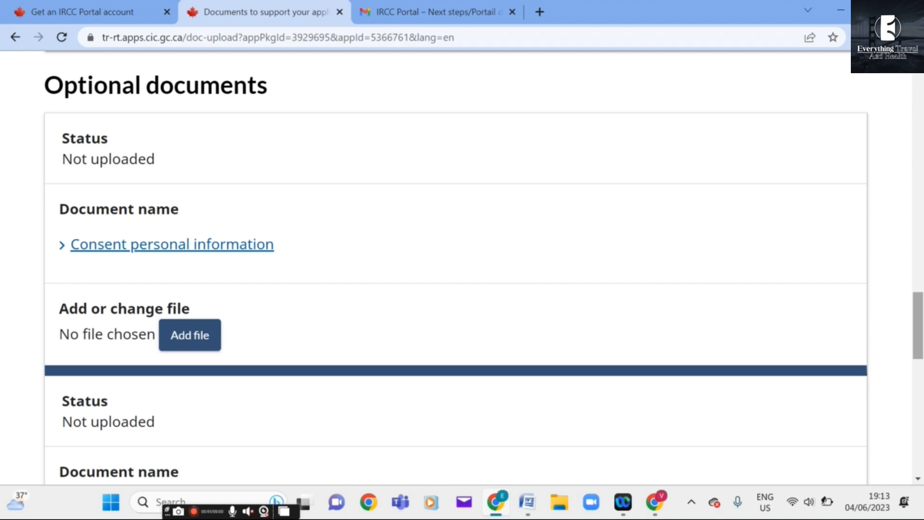
pyautogui.scroll(-5, 462, 265)
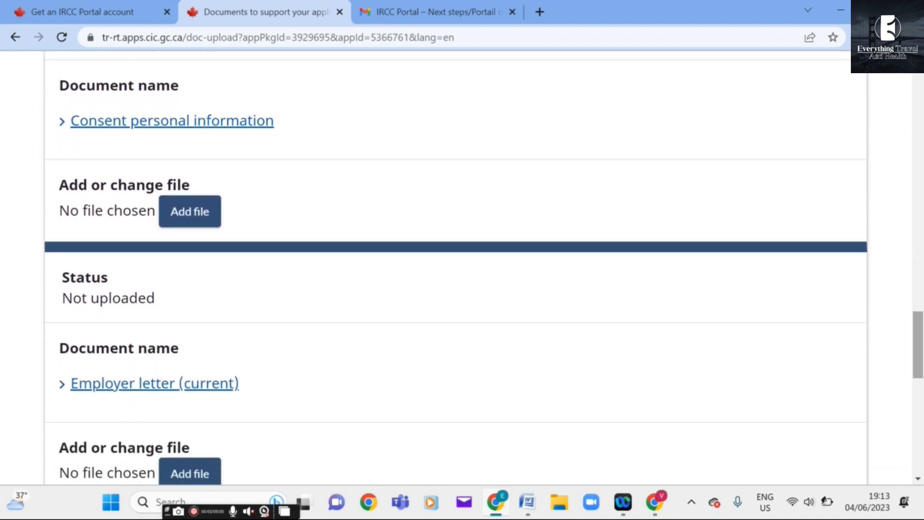
pyautogui.scroll(-4, 462, 269)
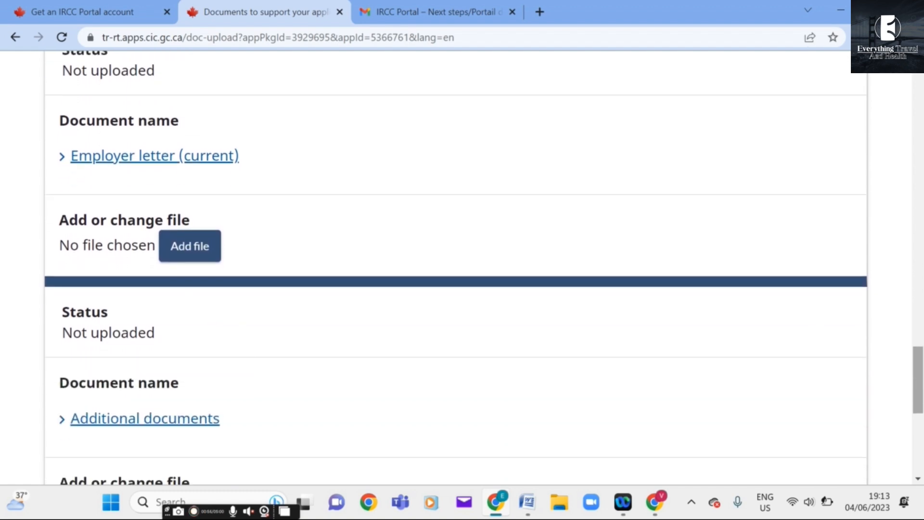
pyautogui.scroll(-1, 462, 270)
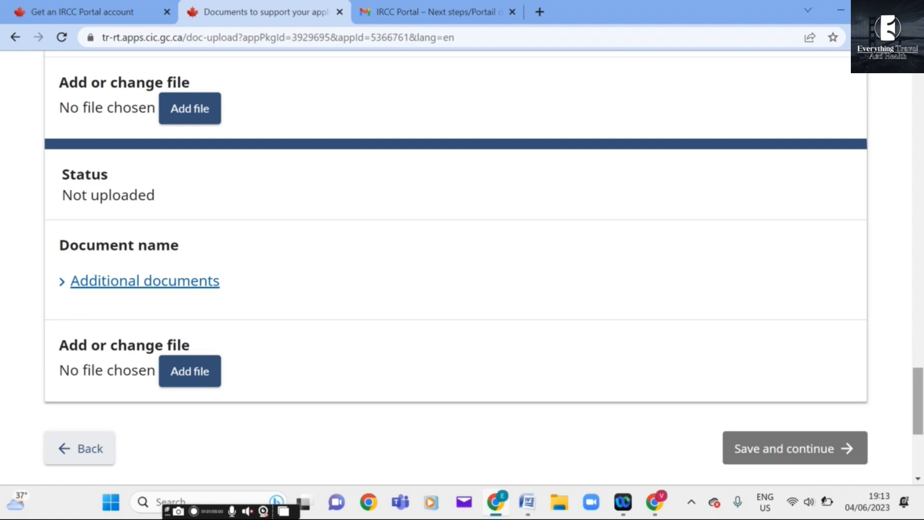
pyautogui.scroll(8, 462, 270)
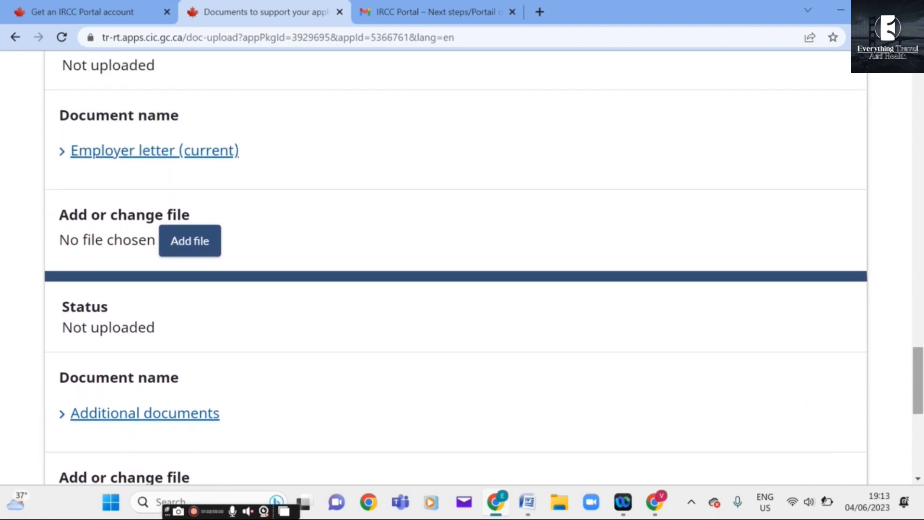
pyautogui.scroll(2, 461, 269)
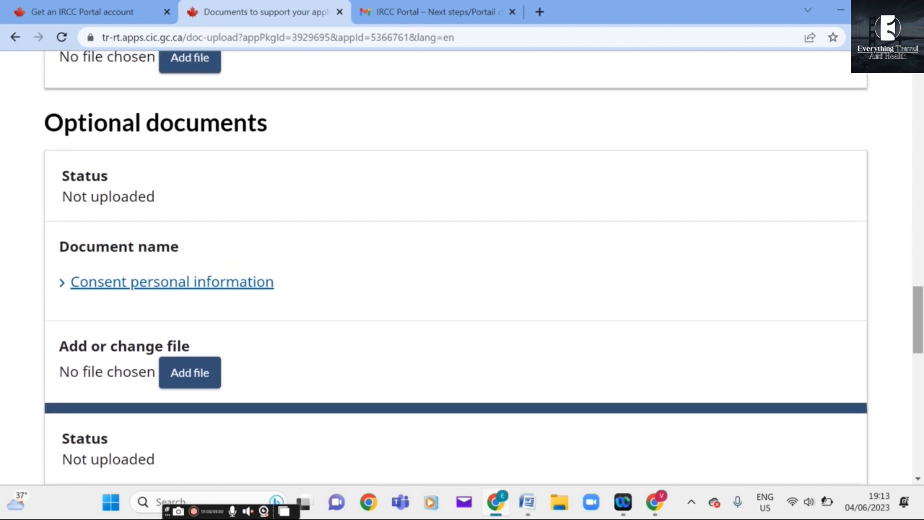
pyautogui.scroll(10, 461, 269)
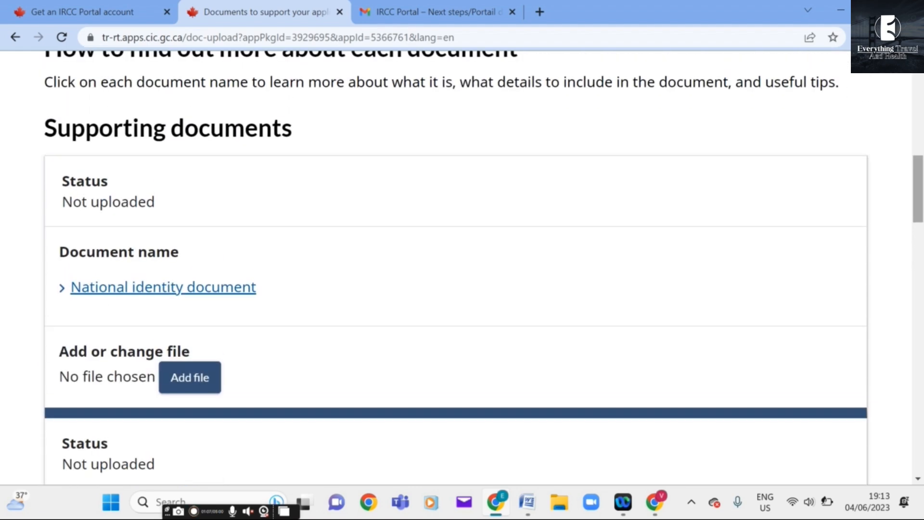
# - Upload national id.jpg from the Travelahealth folder as the National identity document
pyautogui.click(195, 373)
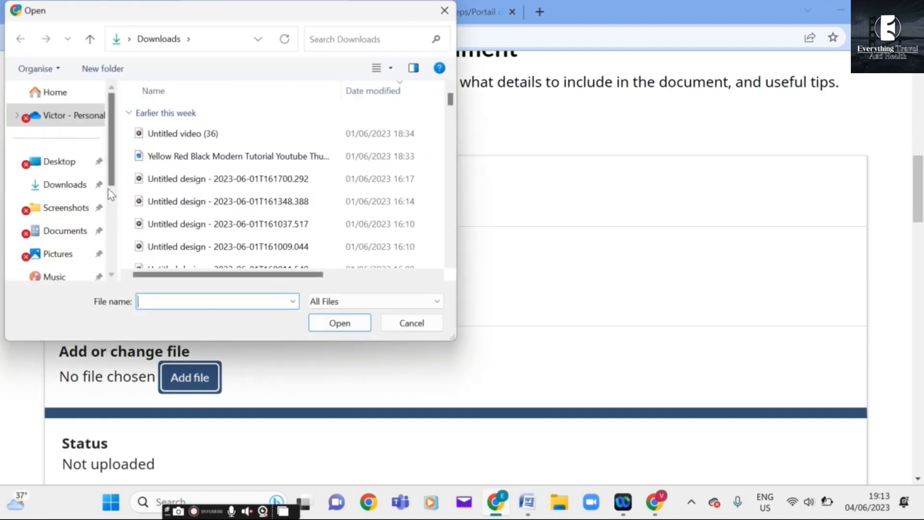
pyautogui.moveTo(112, 178); pyautogui.dragTo(112, 234)
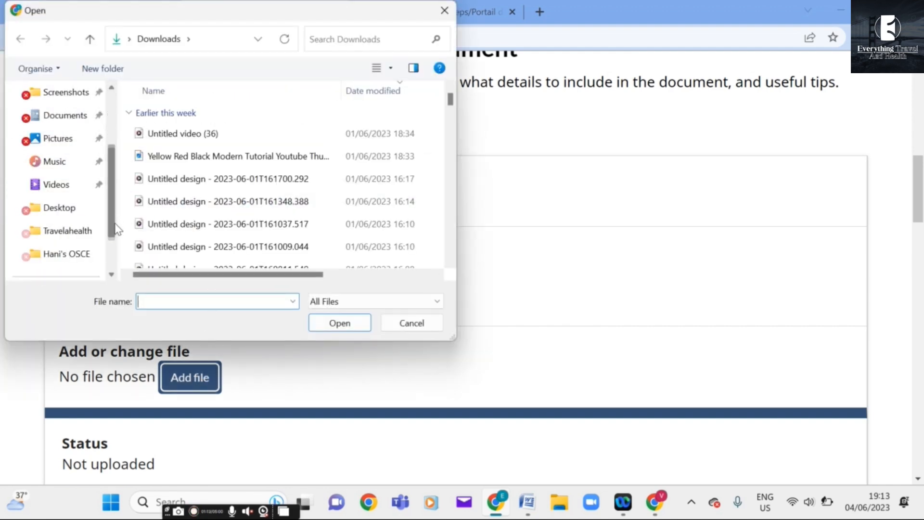
pyautogui.click(87, 231)
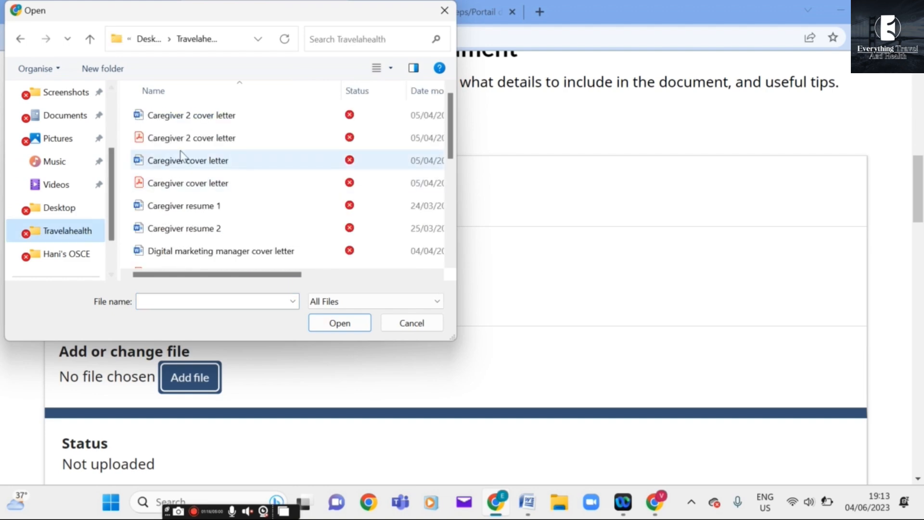
pyautogui.moveTo(452, 120); pyautogui.dragTo(454, 168)
pyautogui.doubleClick(187, 176)
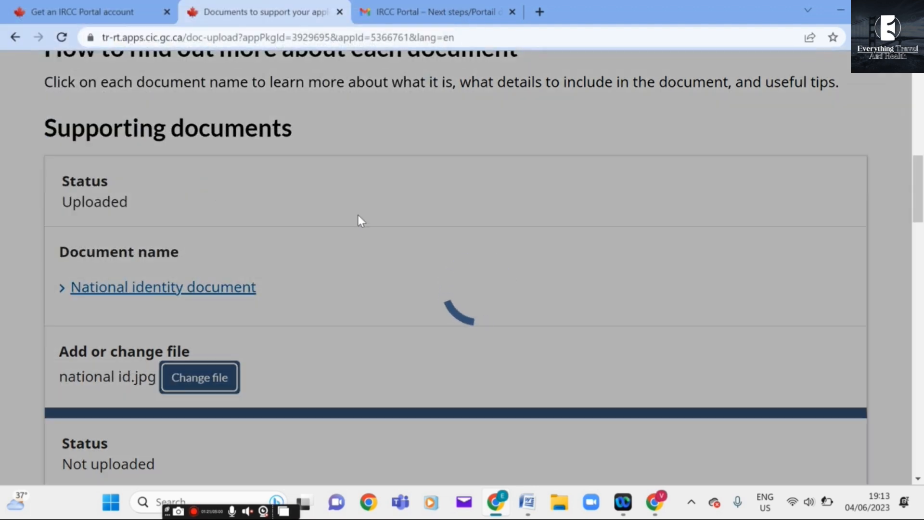
pyautogui.scroll(-5, 357, 218)
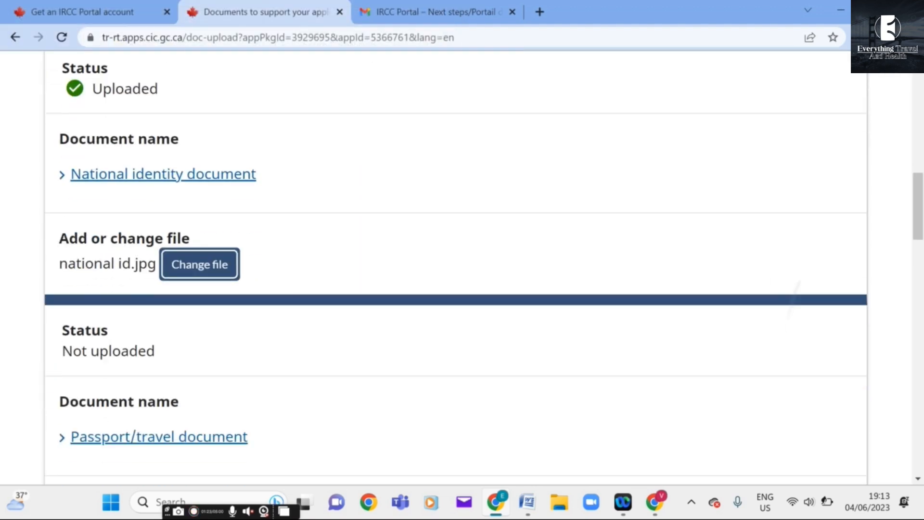
pyautogui.scroll(-1, 139, 333)
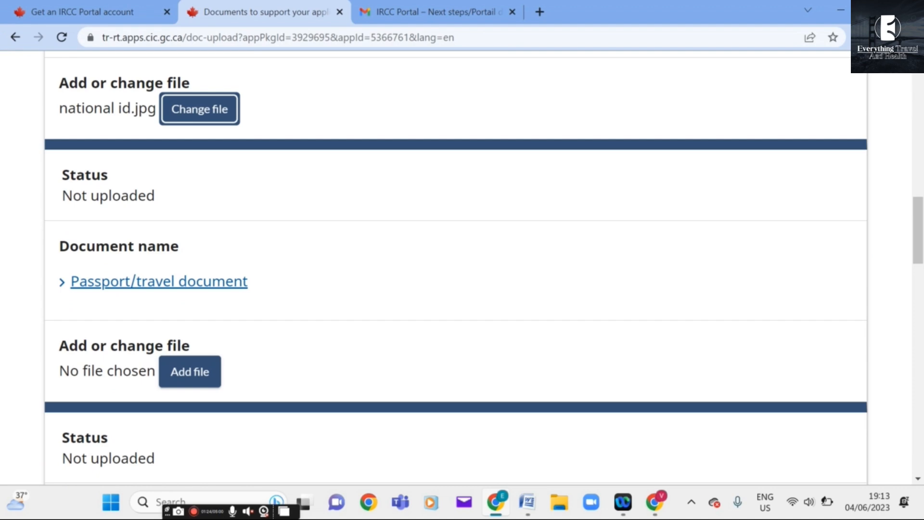
# - Upload passport.jpg as the Passport/travel document
pyautogui.click(182, 378)
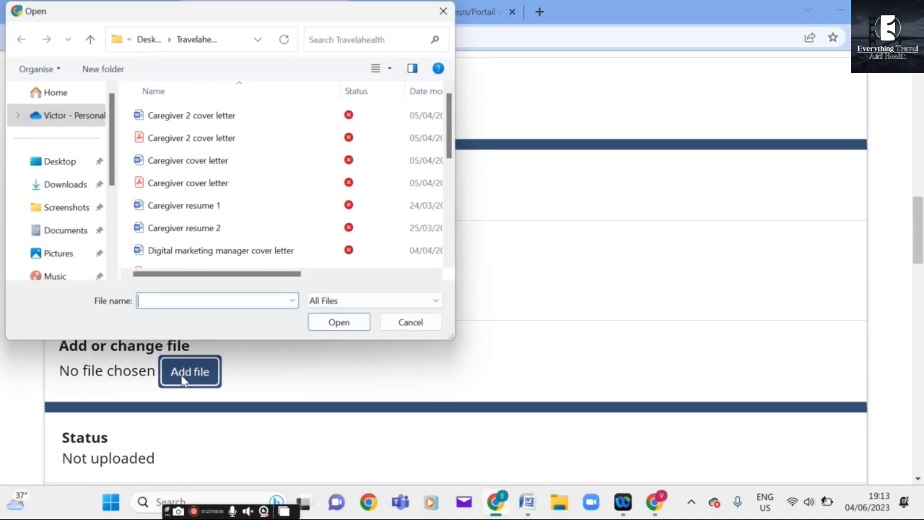
pyautogui.scroll(-2, 136, 195)
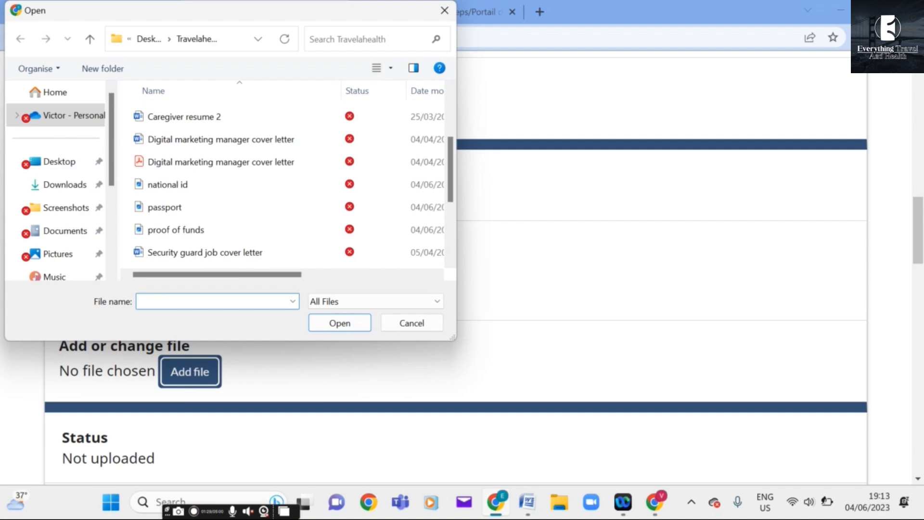
pyautogui.doubleClick(165, 169)
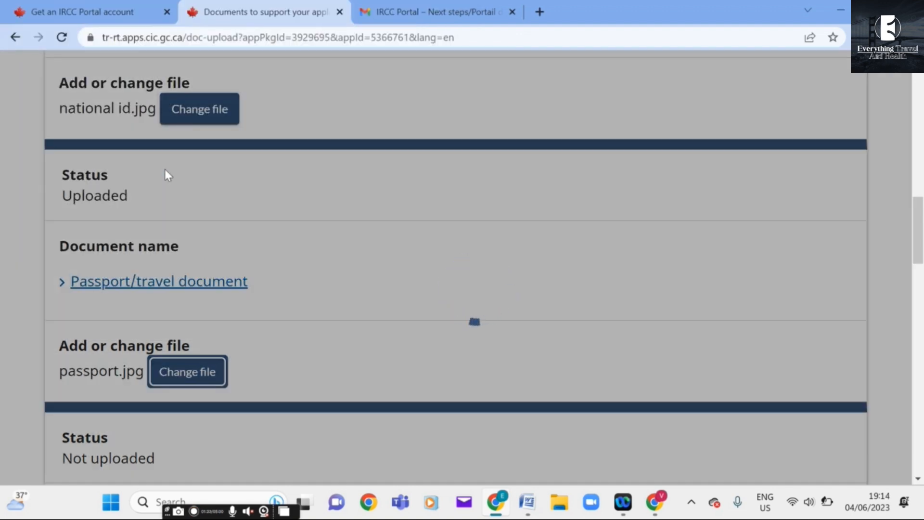
pyautogui.scroll(-4, 166, 175)
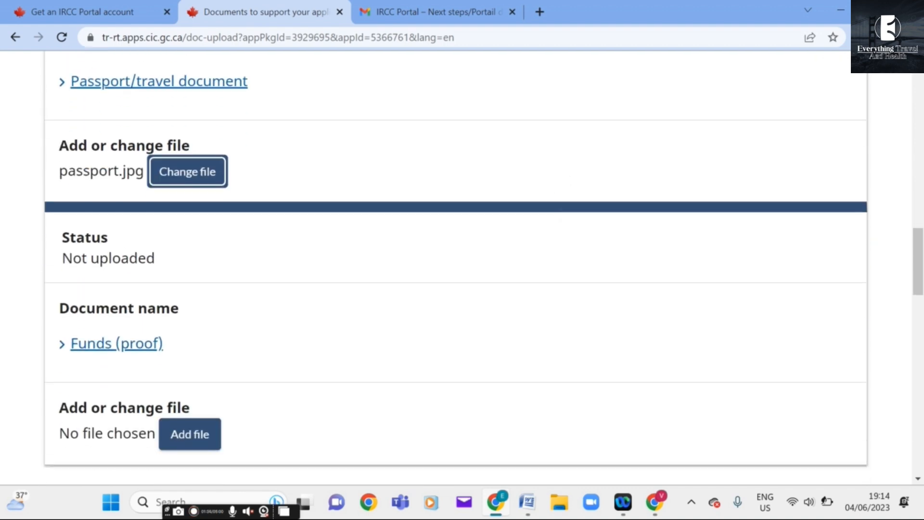
# - Upload proof of funds.jpg as the Funds (proof) document
pyautogui.click(189, 442)
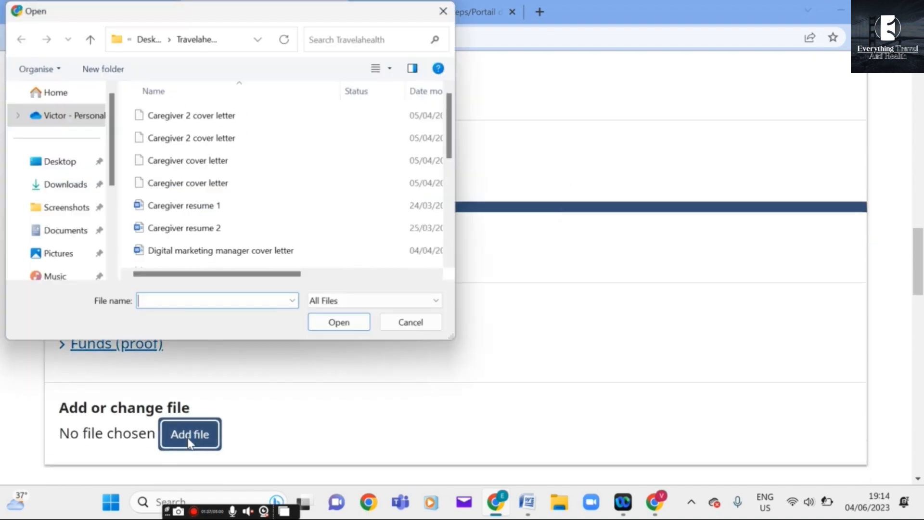
pyautogui.scroll(-3, 240, 183)
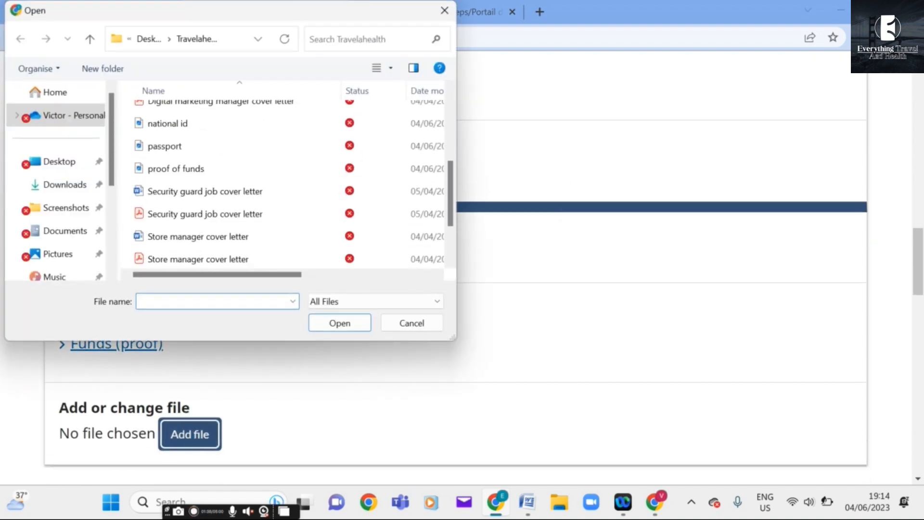
pyautogui.click(176, 169)
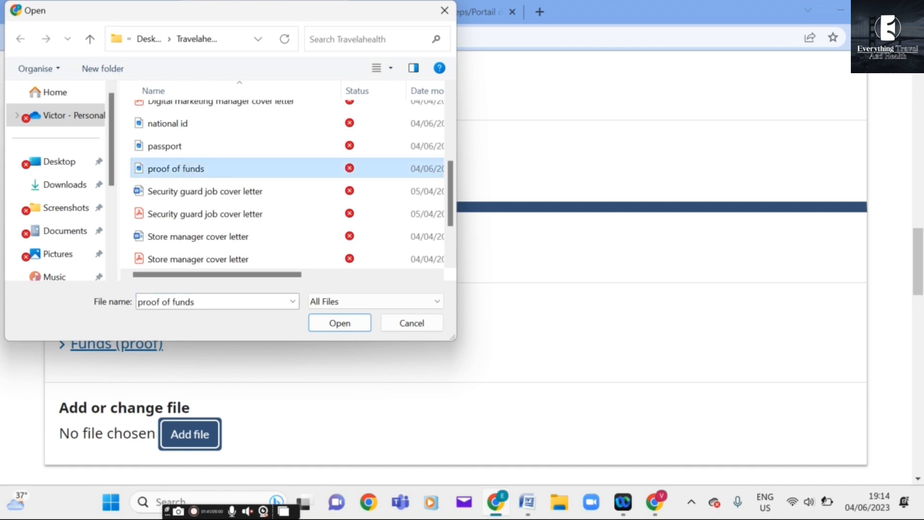
pyautogui.doubleClick(188, 168)
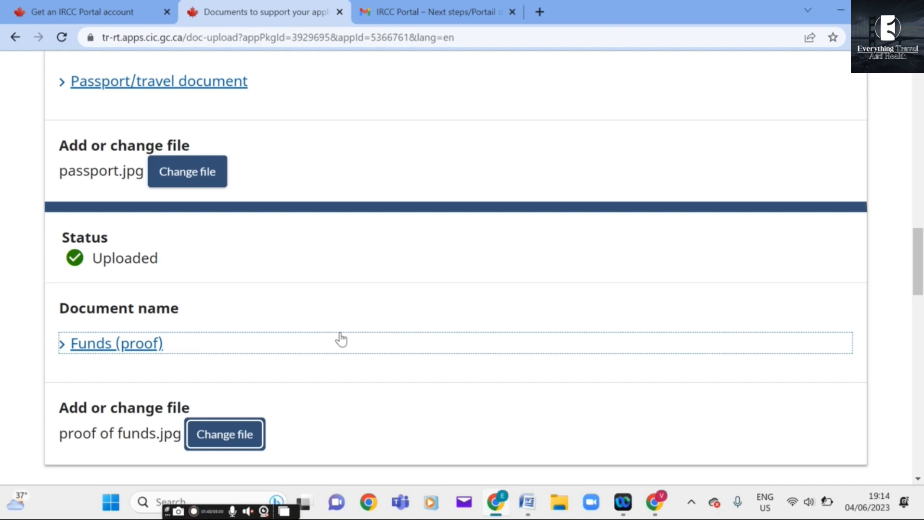
pyautogui.scroll(-15, 341, 339)
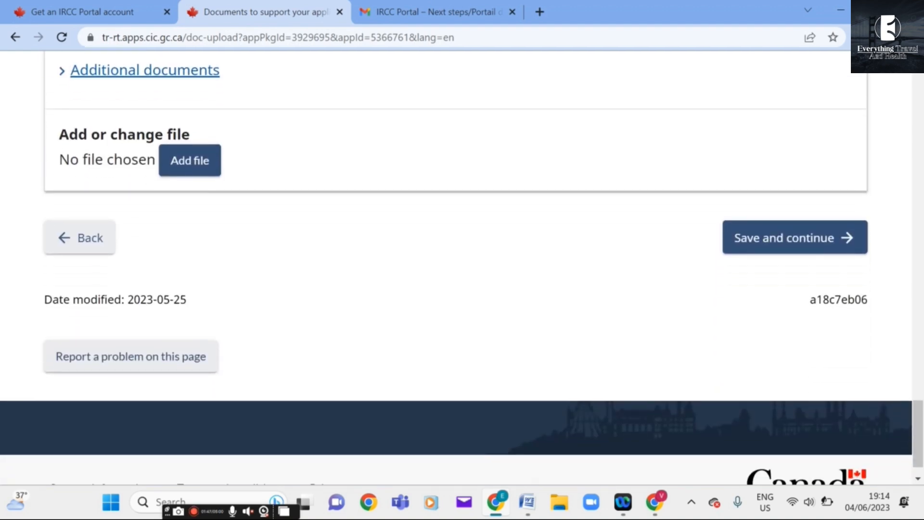
# - Save the uploaded documents and move on to the Consent and declaration page
pyautogui.click(806, 217)
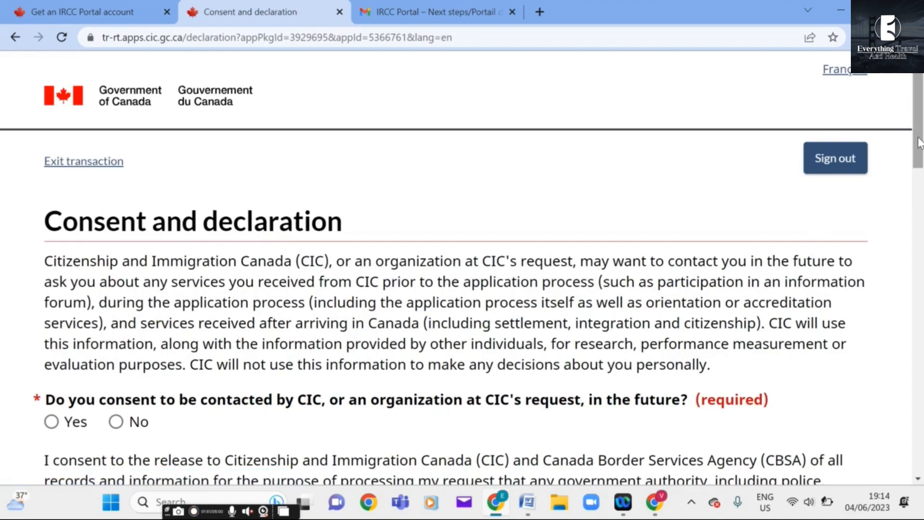
pyautogui.moveTo(917, 143); pyautogui.dragTo(922, 180)
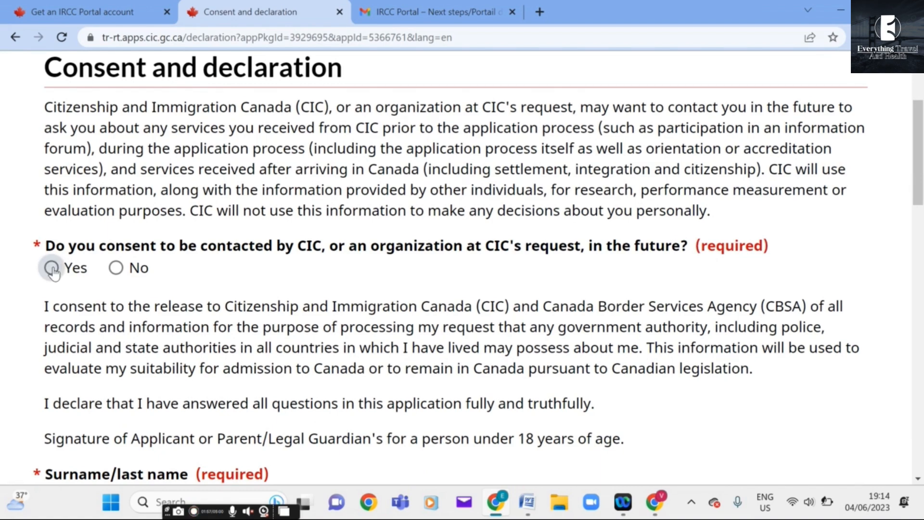
pyautogui.scroll(-5, 53, 272)
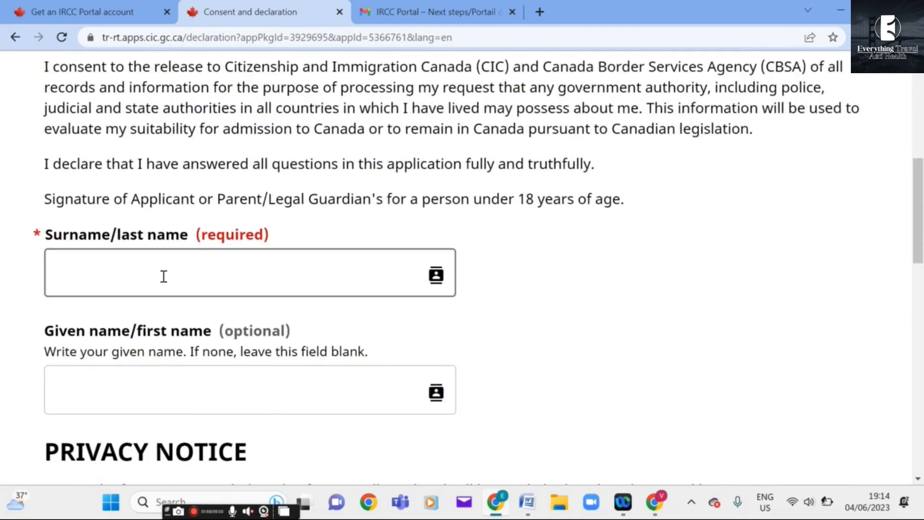
# - Enter the applicant's surname and given name in the signature fields
pyautogui.click(146, 278)
pyautogui.click(124, 392)
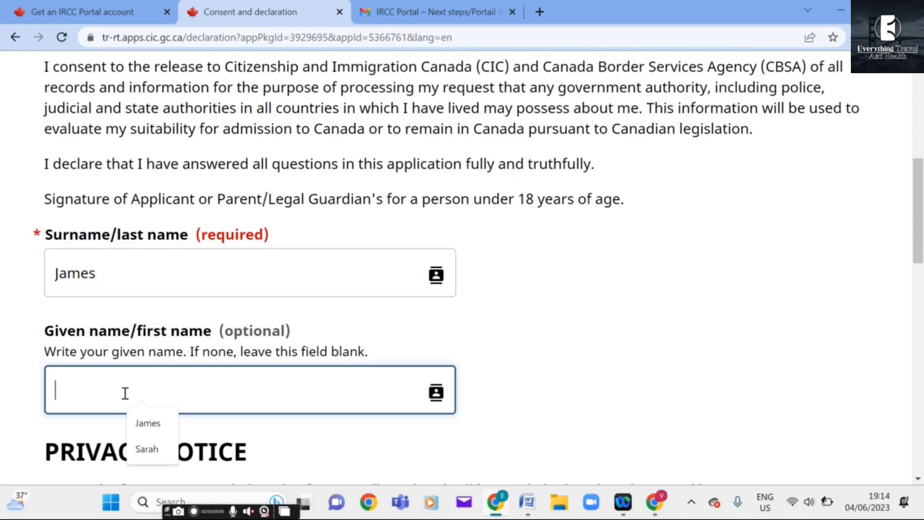
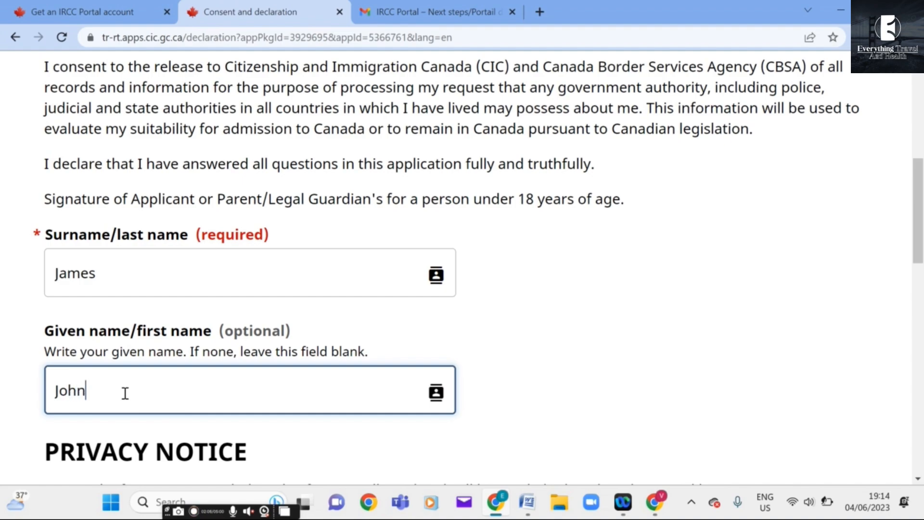
pyautogui.scroll(-15, 125, 393)
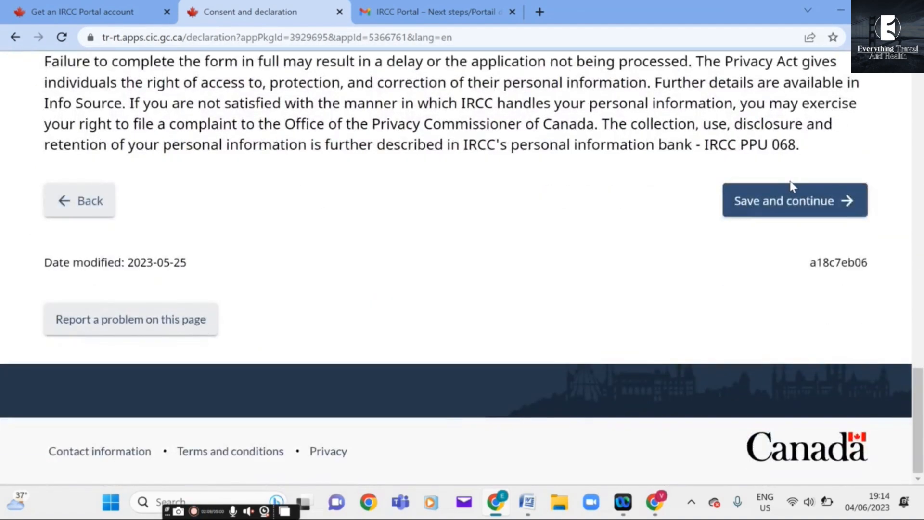
# - Save the declaration and review fees: Biometrics CAN$85 plus Visitor visa CAN$100, totalling CAN$185
pyautogui.click(791, 196)
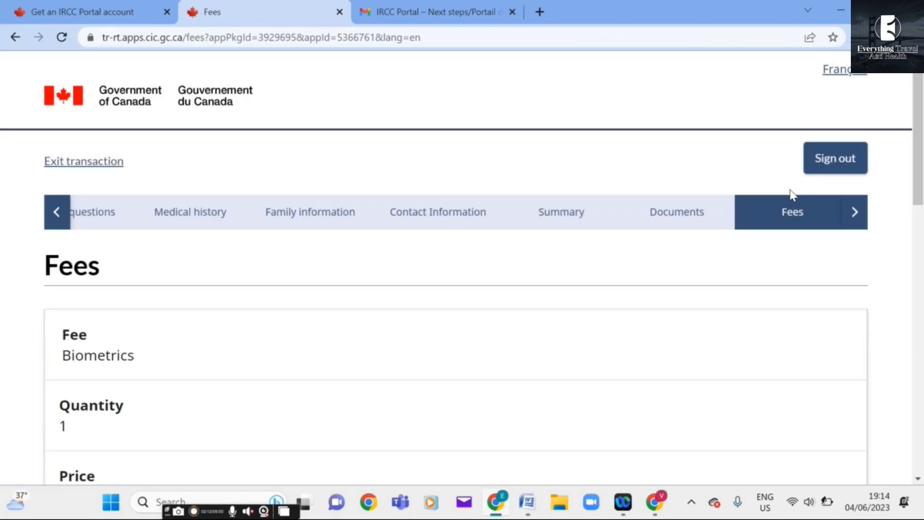
pyautogui.scroll(-5, 791, 195)
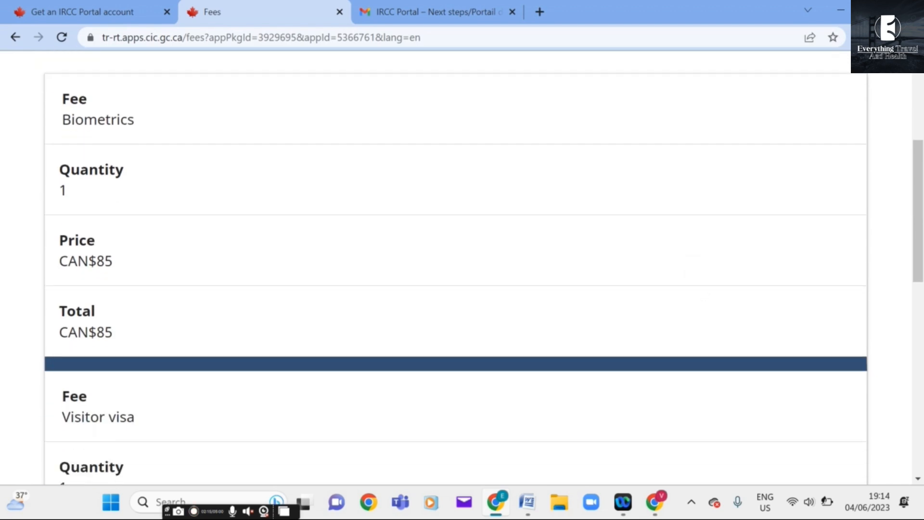
pyautogui.scroll(-4, 792, 195)
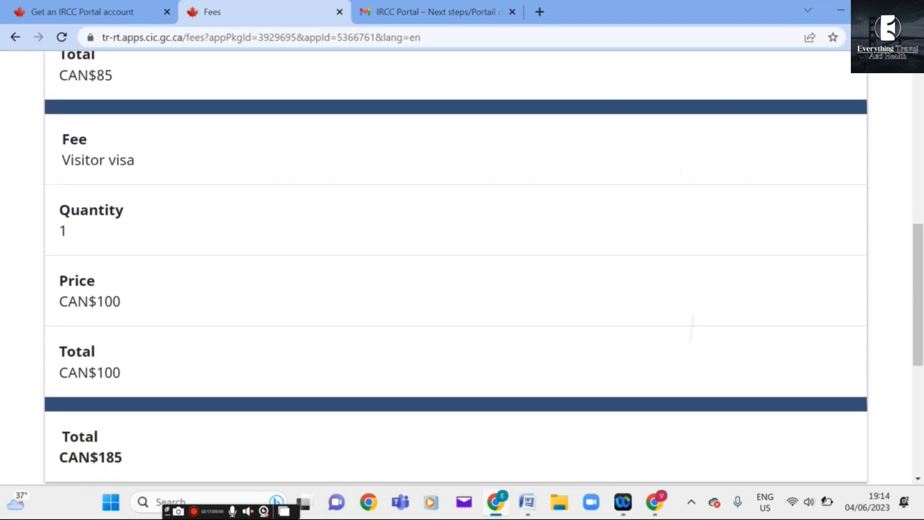
pyautogui.scroll(-2, 454, 268)
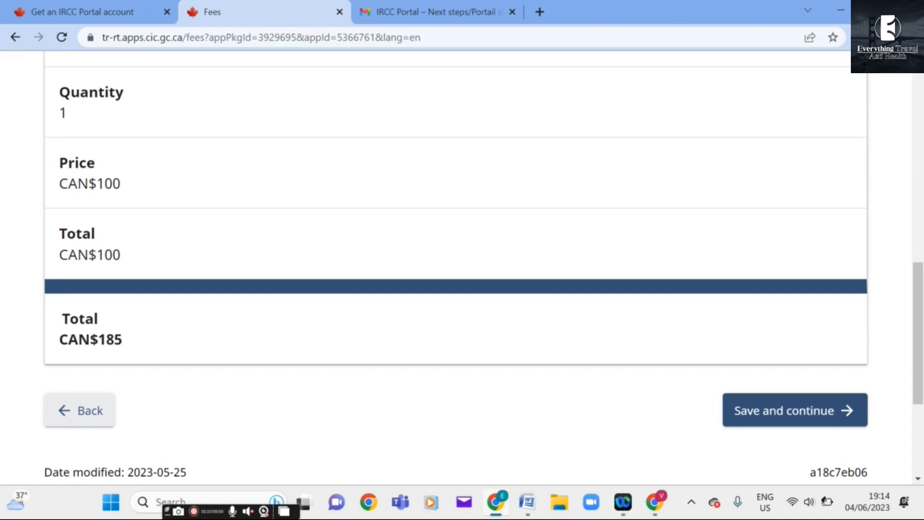
pyautogui.scroll(5, 455, 267)
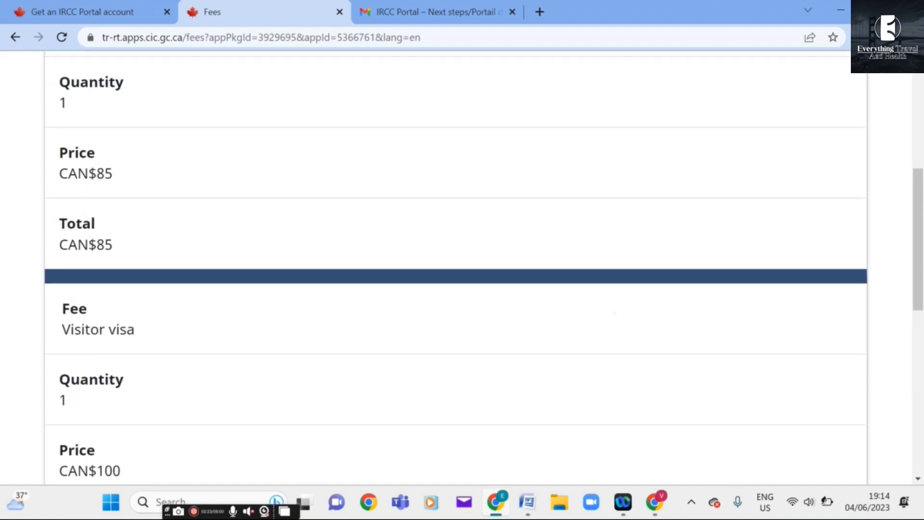
pyautogui.scroll(-3, 455, 267)
pyautogui.scroll(6, 592, 299)
pyautogui.scroll(-1, 585, 317)
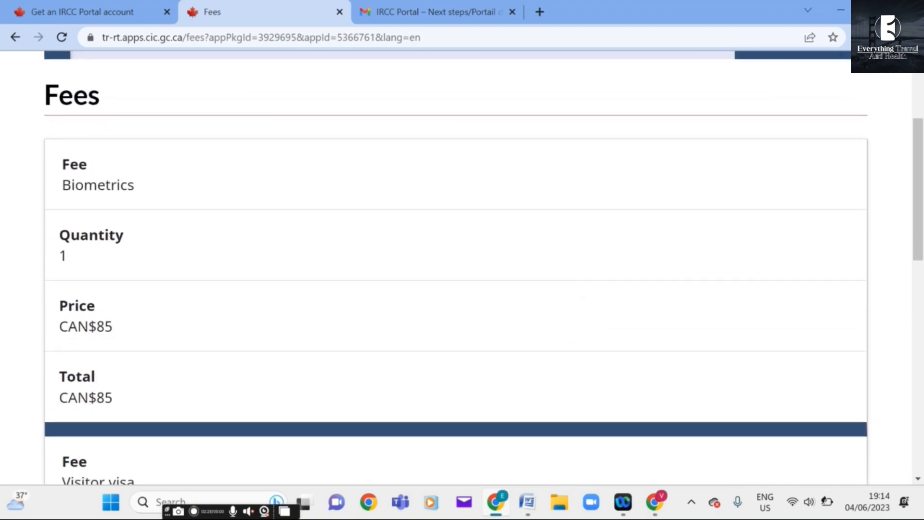
pyautogui.scroll(-10, 455, 268)
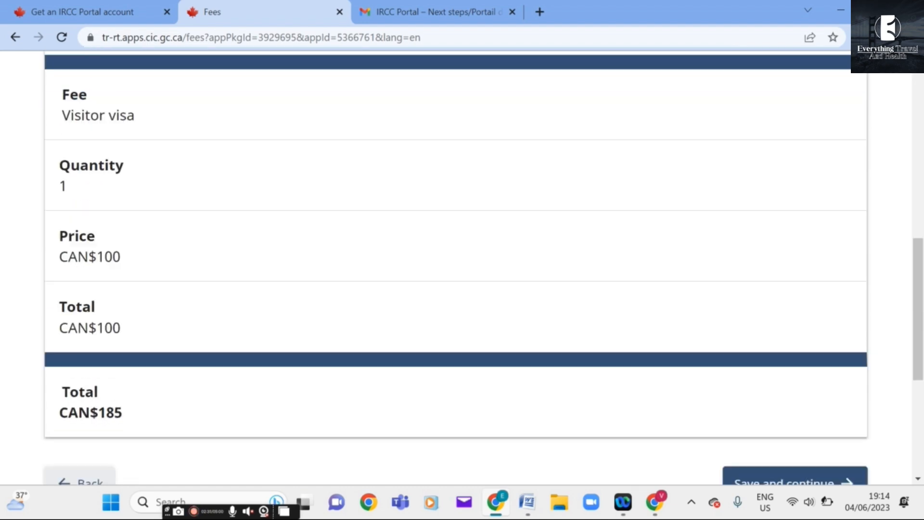
pyautogui.scroll(1, 454, 268)
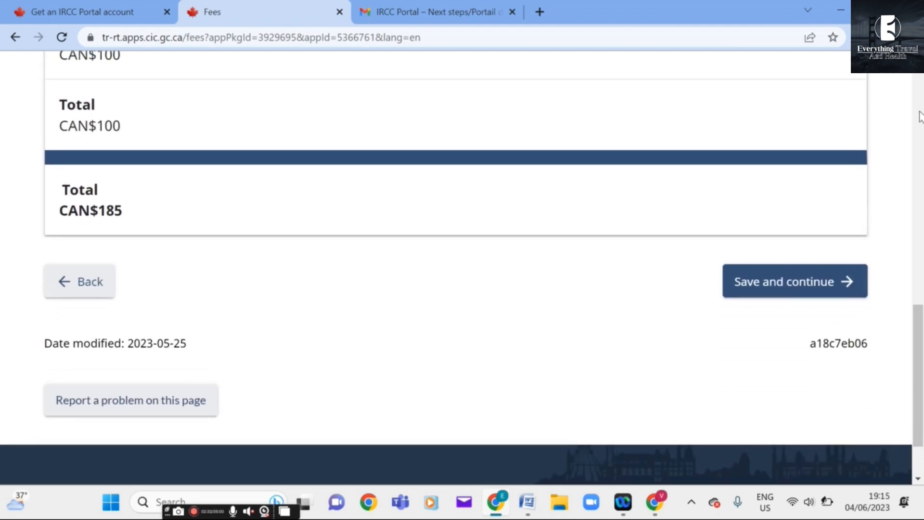
pyautogui.click(775, 285)
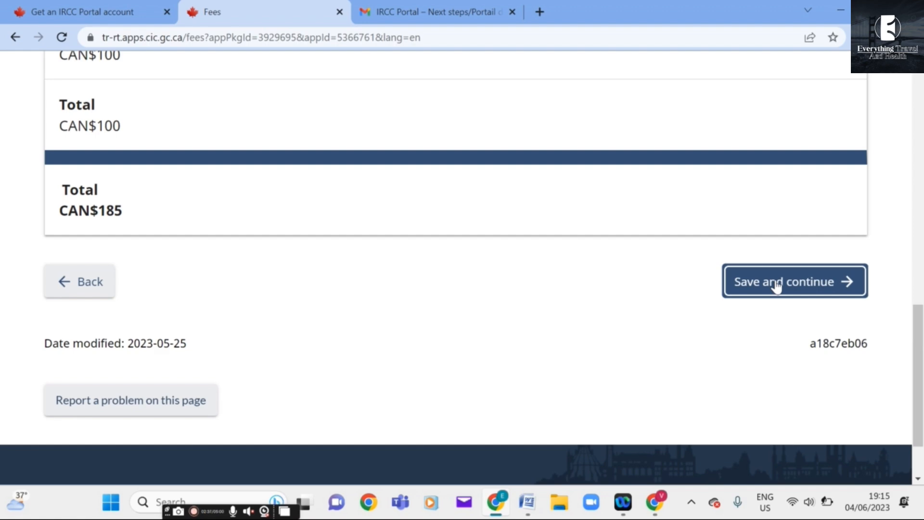
# - Open the $185.00 checkout, check its Order Summary, then cancel without paying
pyautogui.click(776, 285)
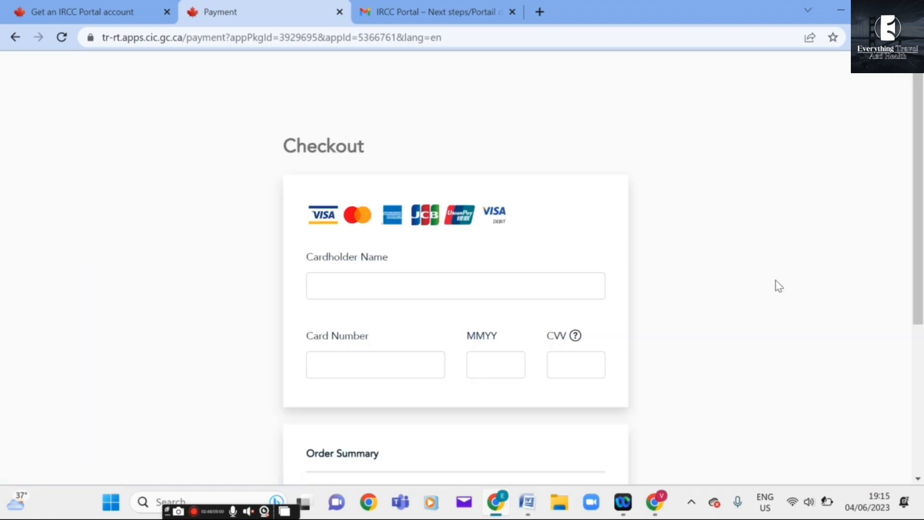
pyautogui.scroll(-3, 778, 286)
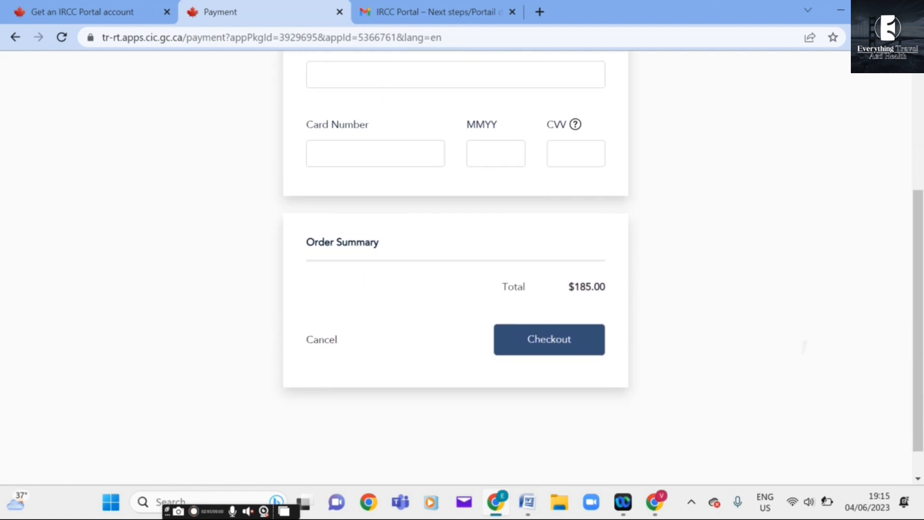
pyautogui.scroll(3, 455, 267)
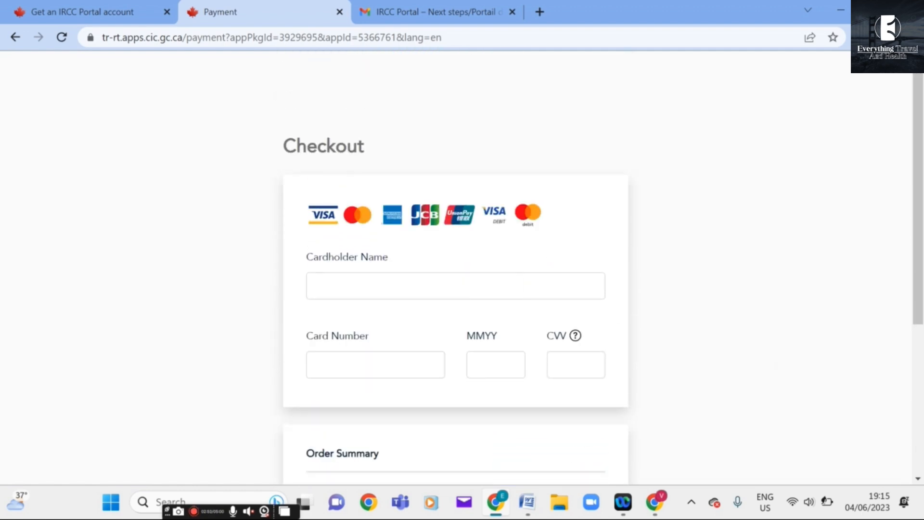
pyautogui.scroll(-5, 811, 297)
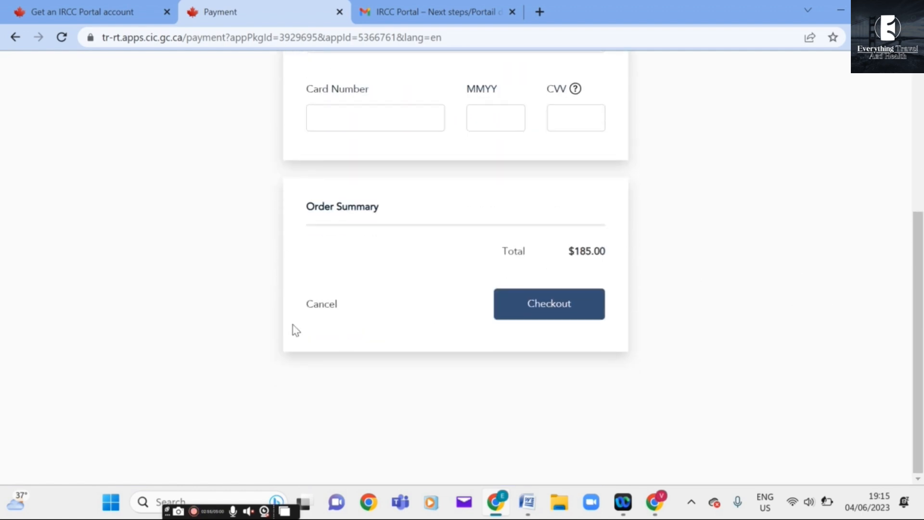
pyautogui.click(320, 309)
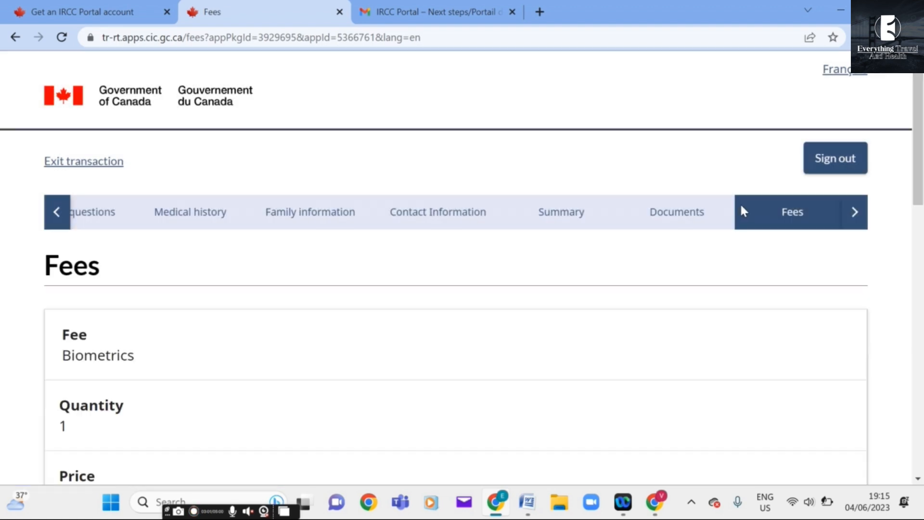
# - Reveal the remaining steps through Complete on the step bar and scroll the Fees page
pyautogui.click(855, 215)
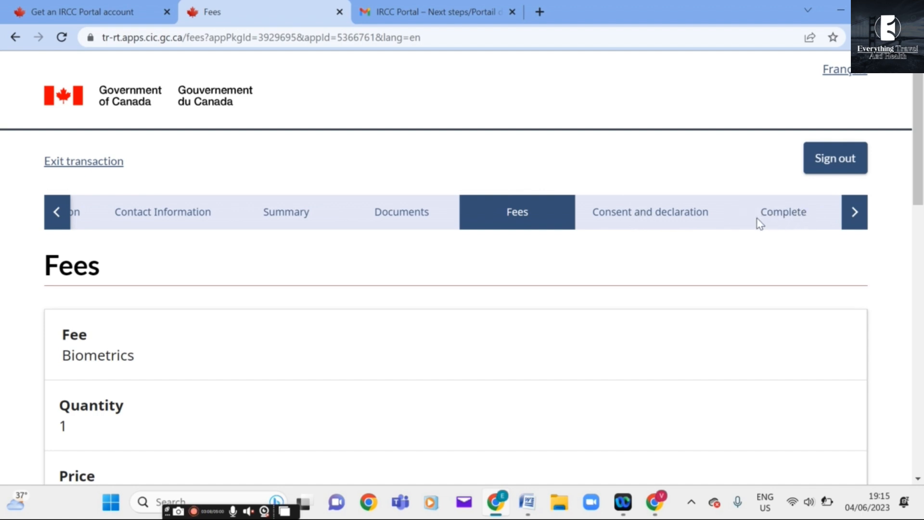
pyautogui.moveTo(918, 155); pyautogui.dragTo(920, 173)
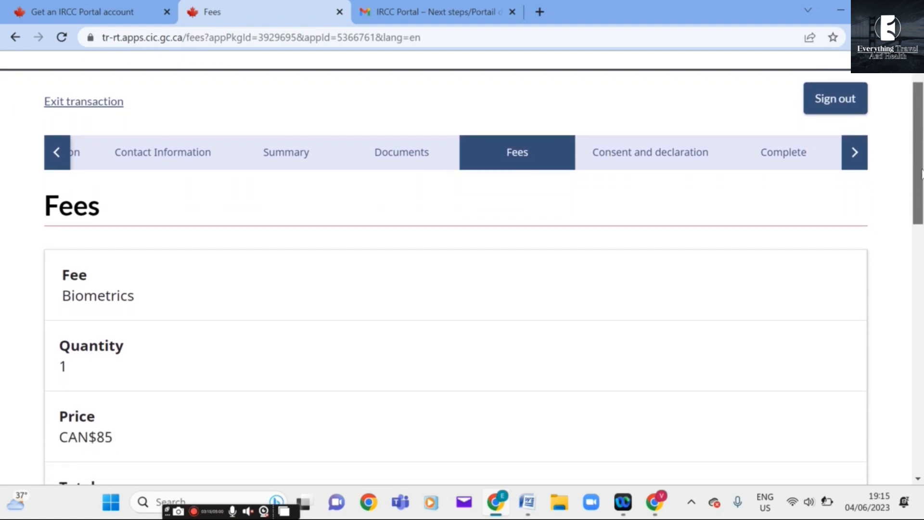
pyautogui.moveTo(921, 174); pyautogui.dragTo(922, 246)
pyautogui.moveTo(921, 253); pyautogui.dragTo(921, 219)
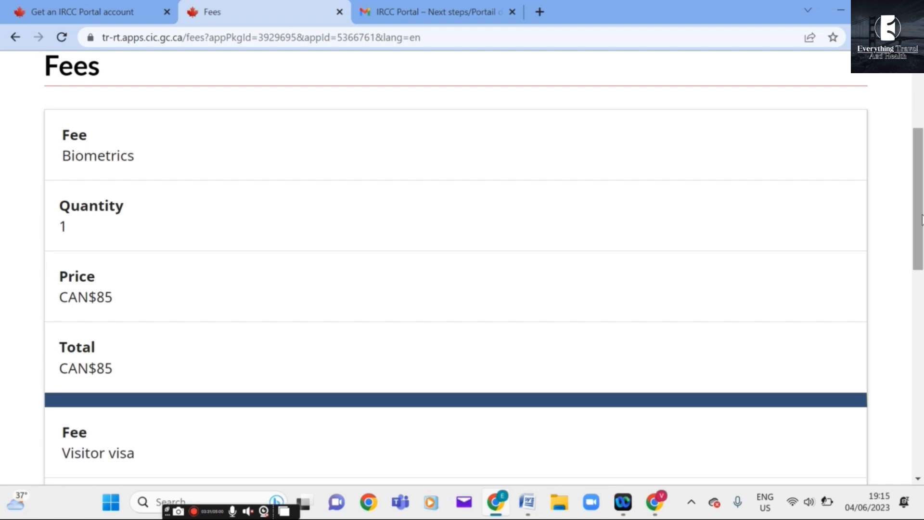
pyautogui.moveTo(919, 197); pyautogui.dragTo(908, 125)
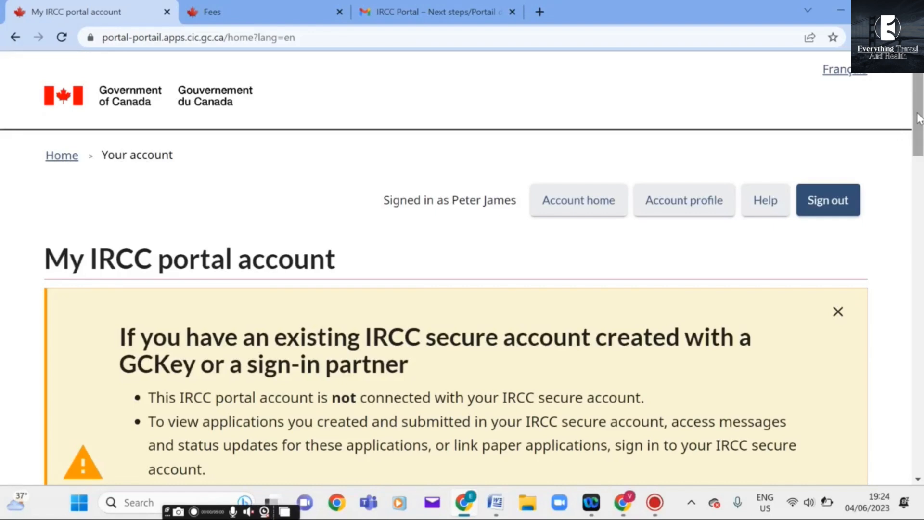
# - Scroll the portal account to the unsubmitted Visitor visa application with 60 days left
pyautogui.moveTo(919, 118); pyautogui.dragTo(920, 336)
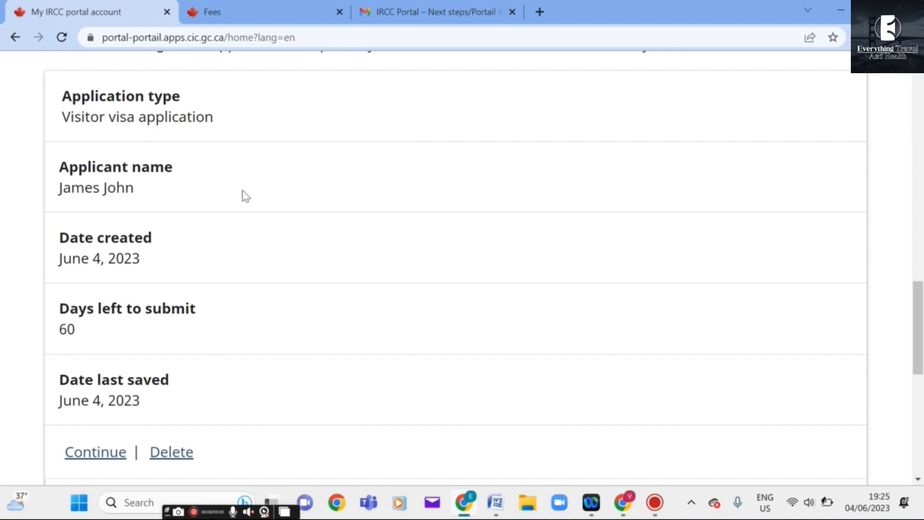
pyautogui.moveTo(920, 341); pyautogui.dragTo(920, 239)
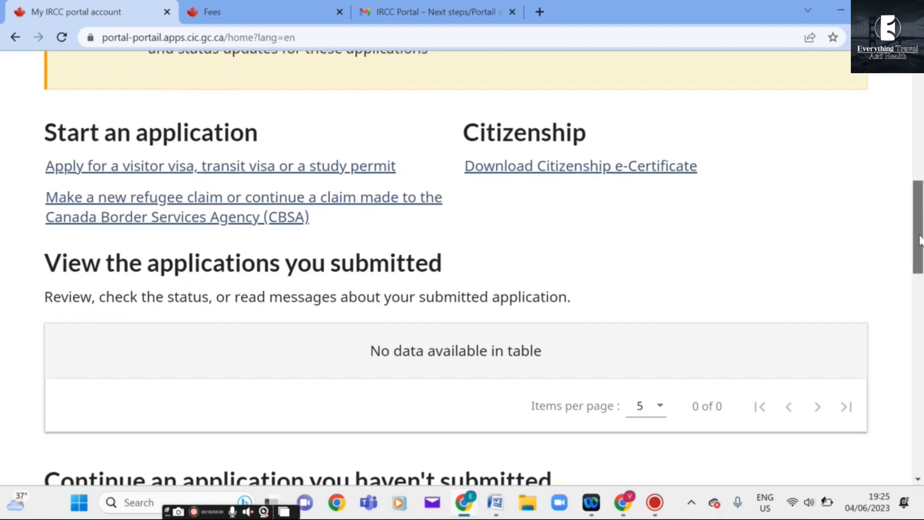